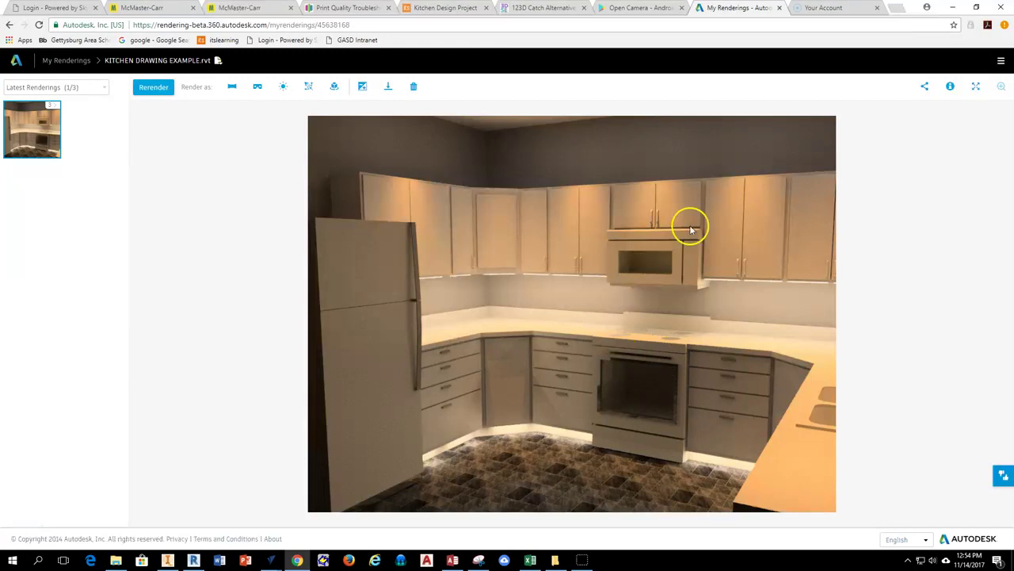
Step: Switch to Revit, start placing a component in the Level 1 floor plan, and browse the loaded types for a light
{"action": "left_click", "coordinate": [193, 560]}
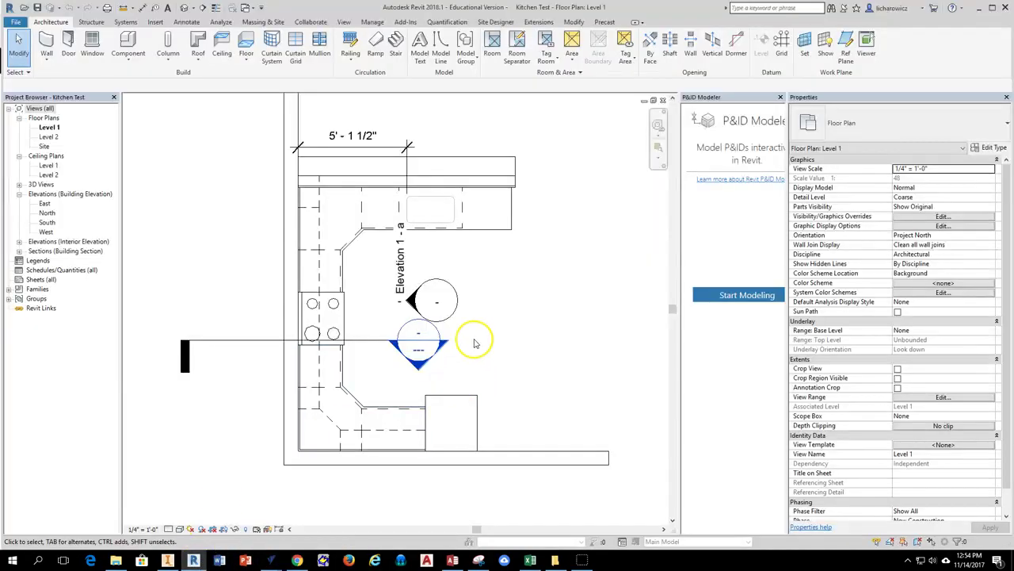
{"action": "scroll", "coordinate": [396, 352], "scroll_direction": "up", "scroll_amount": 3}
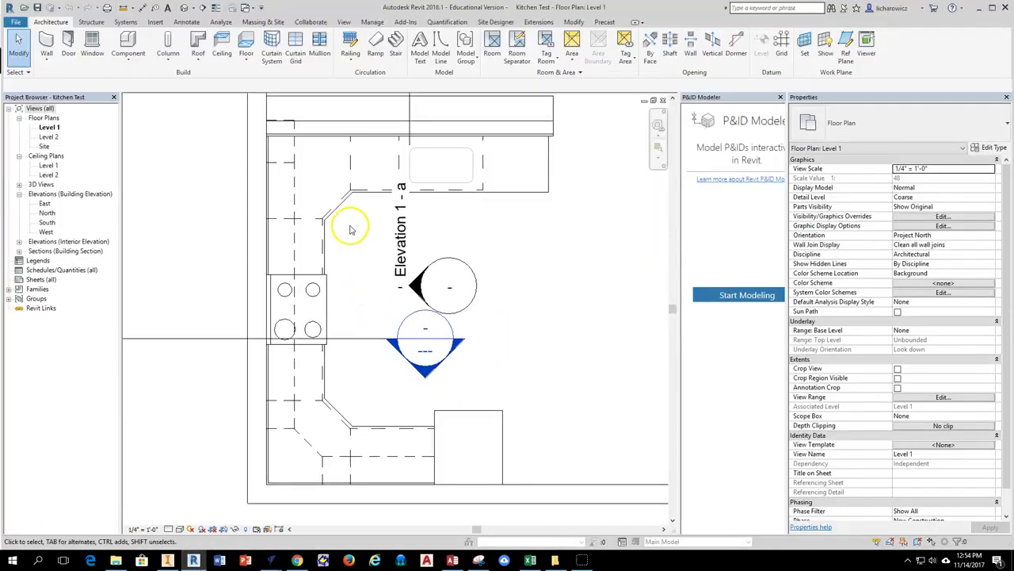
{"action": "middle_click_drag", "start_coordinate": [509, 261], "coordinate": [467, 282]}
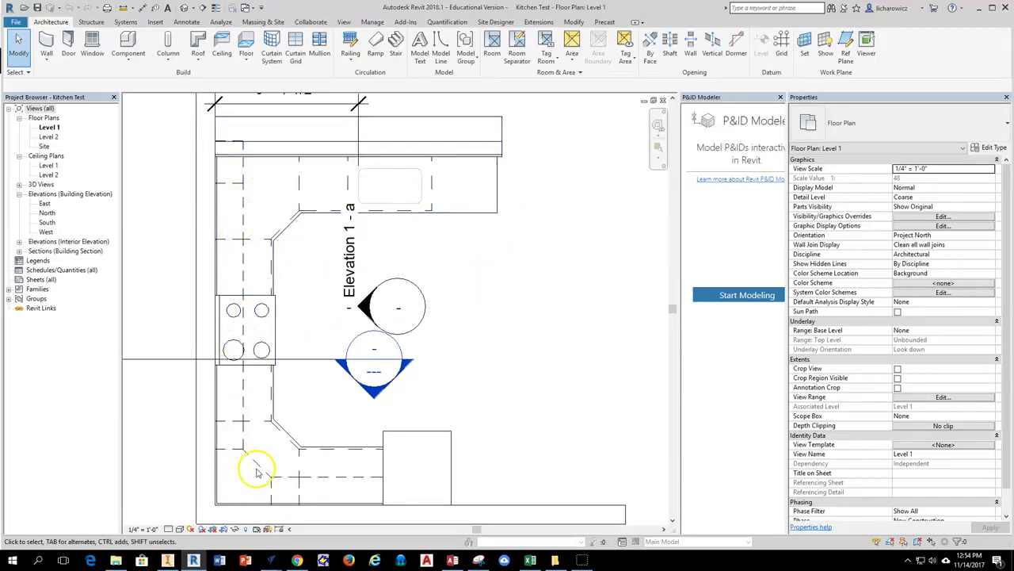
{"action": "left_click", "coordinate": [132, 46]}
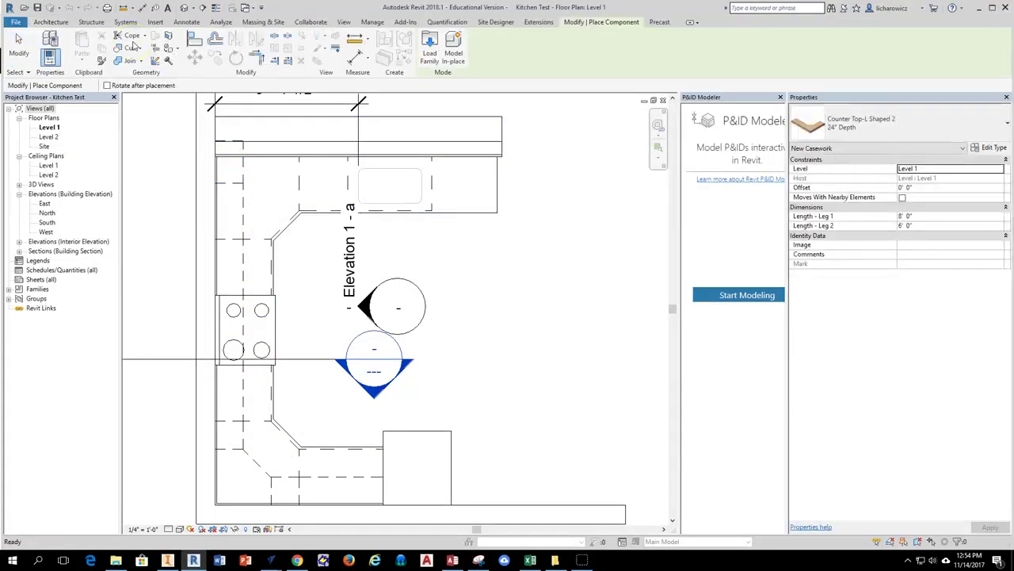
{"action": "left_click", "coordinate": [906, 131]}
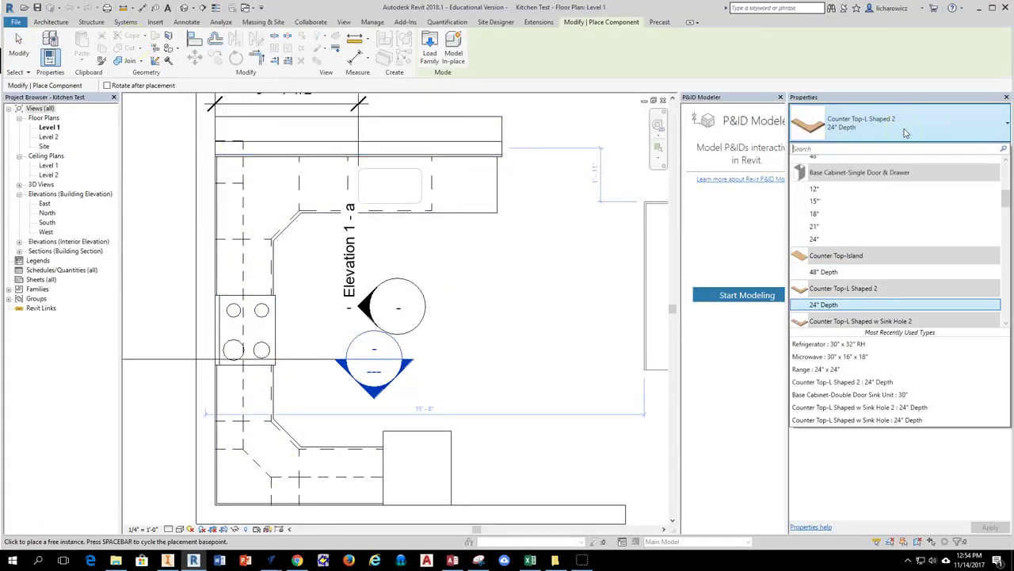
{"action": "scroll", "coordinate": [863, 198], "scroll_direction": "down", "scroll_amount": 2}
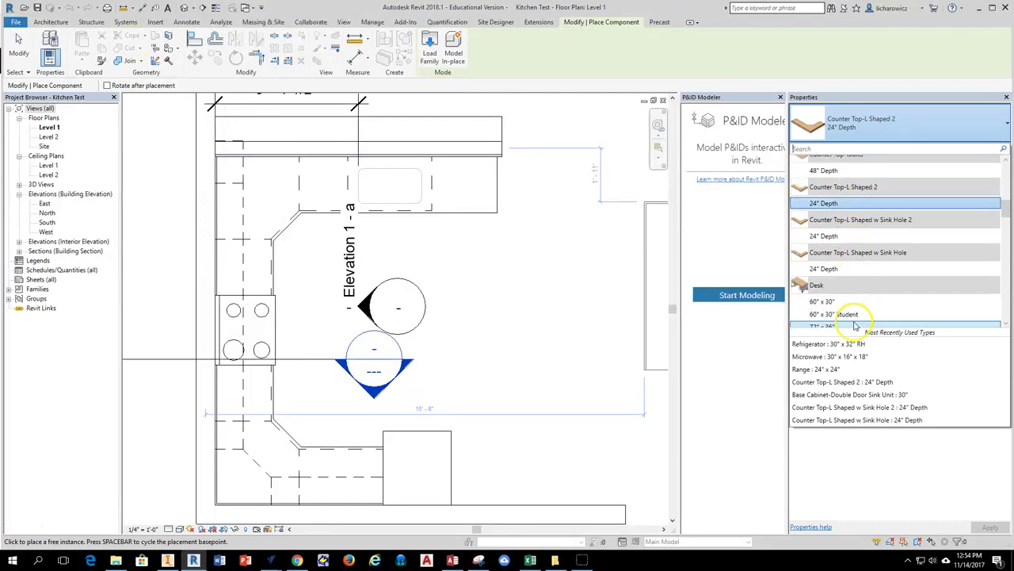
{"action": "scroll", "coordinate": [856, 325], "scroll_direction": "down", "scroll_amount": 2}
{"action": "scroll", "coordinate": [883, 317], "scroll_direction": "up", "scroll_amount": 6}
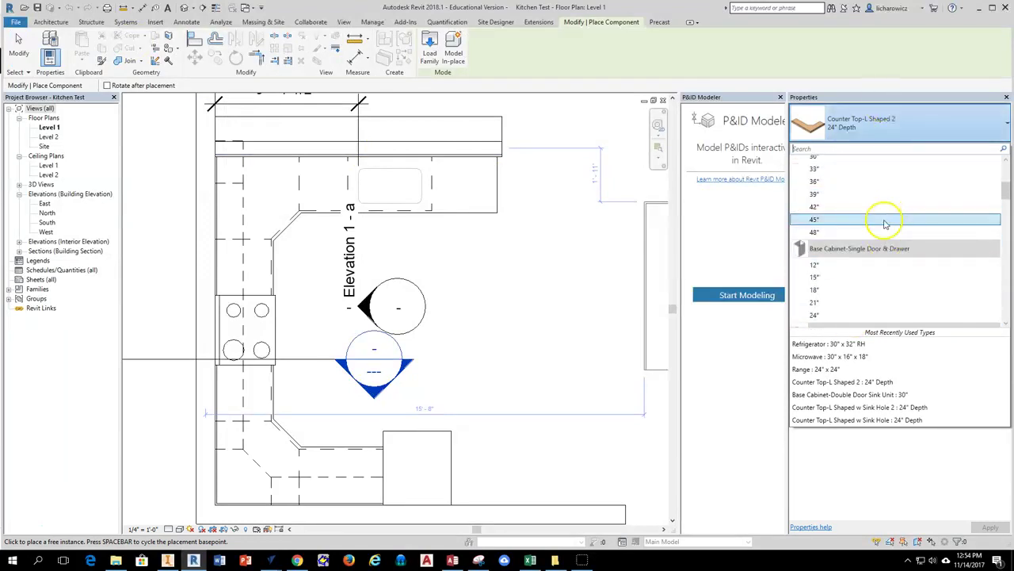
Step: Load the Downlight - Under Cabinet family from the Lighting, Architectural, Internal library folder
{"action": "left_click", "coordinate": [429, 56]}
{"action": "scroll", "coordinate": [446, 230], "scroll_direction": "down", "scroll_amount": 4}
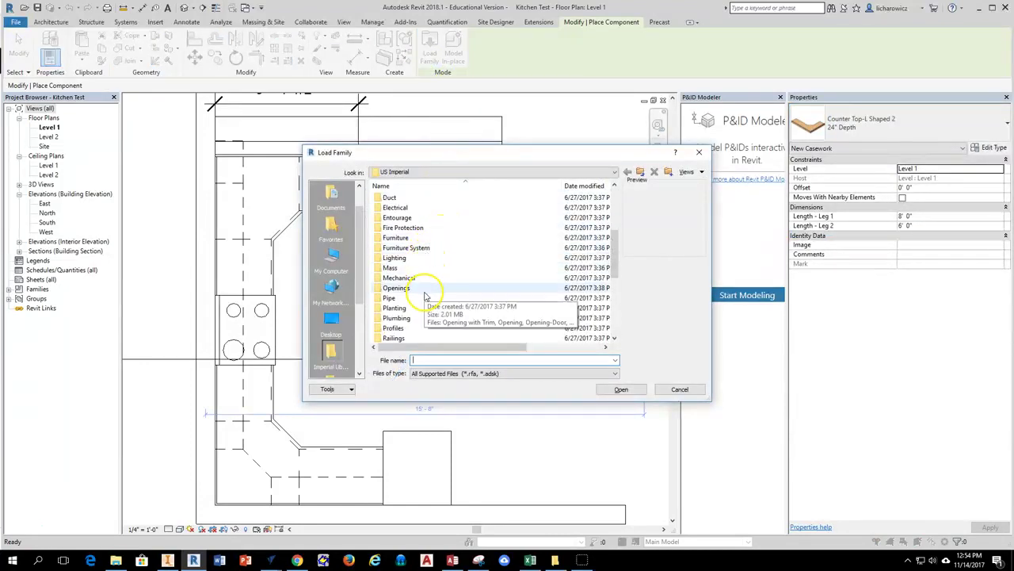
{"action": "double_click", "coordinate": [400, 258]}
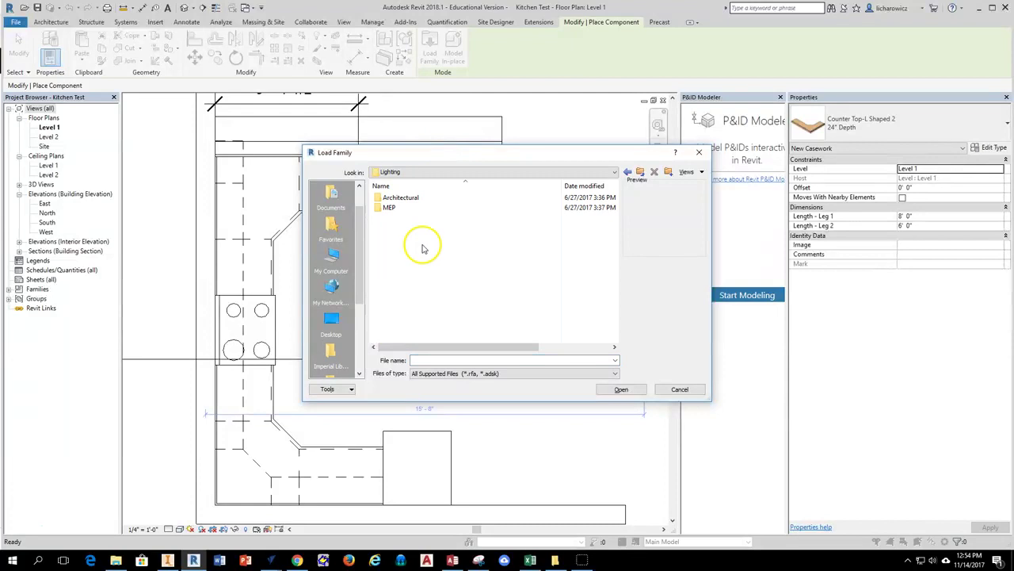
{"action": "double_click", "coordinate": [400, 198]}
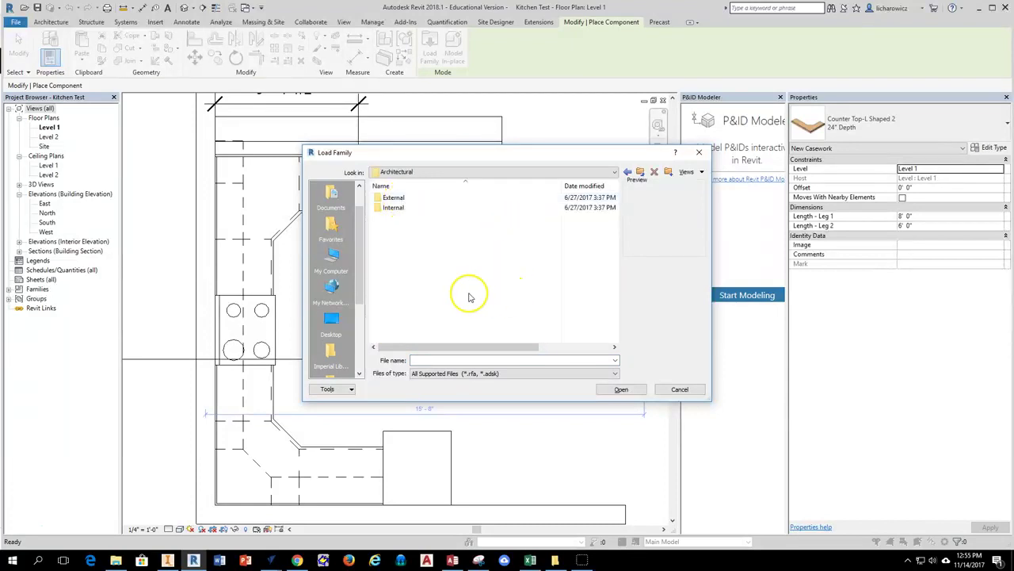
{"action": "double_click", "coordinate": [389, 208]}
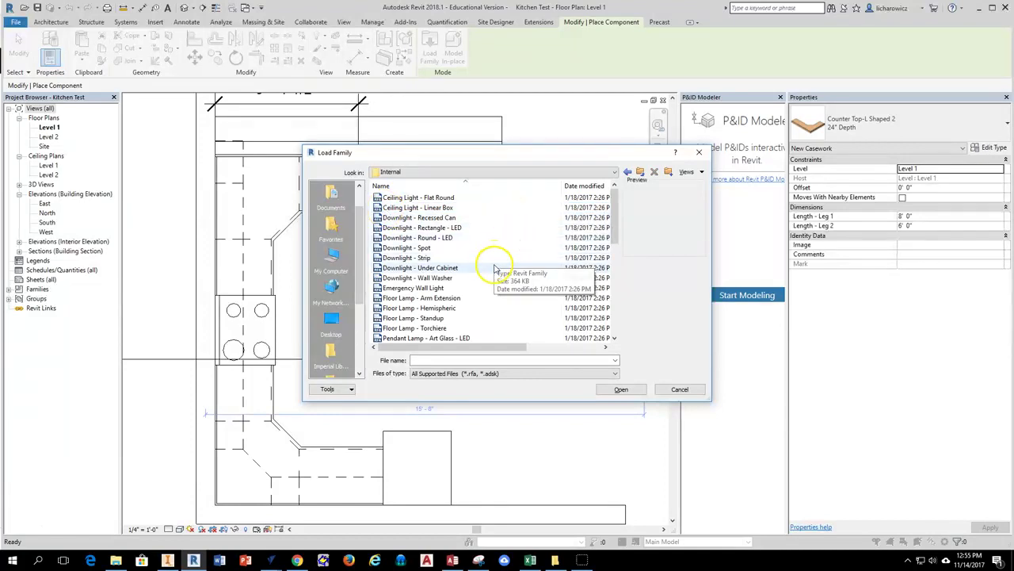
{"action": "left_click", "coordinate": [434, 269]}
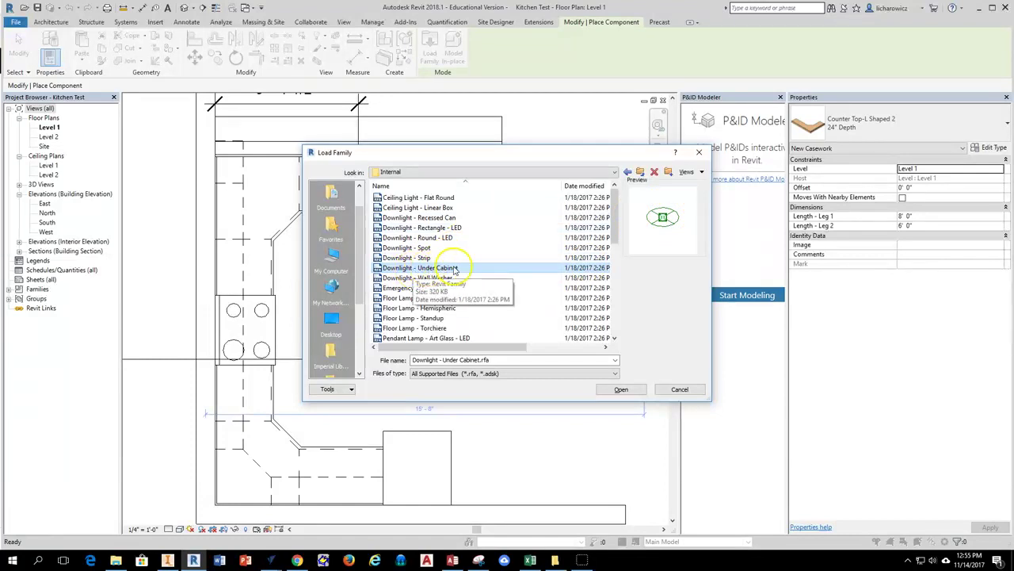
{"action": "left_click", "coordinate": [619, 389]}
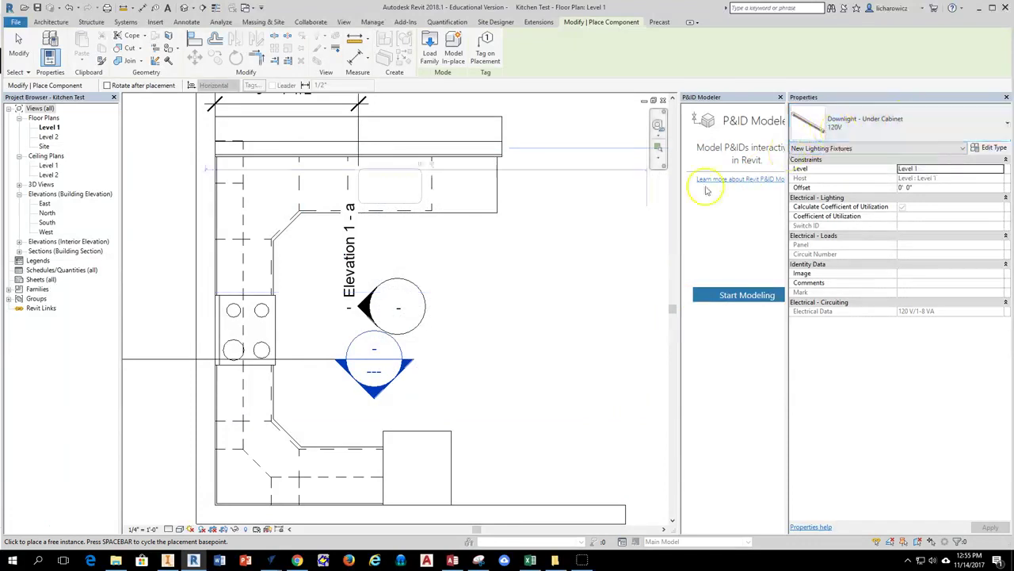
Step: Place a 120V under-cabinet downlight at the wall cabinet beside the refrigerator and close the P&ID Modeler
{"action": "scroll", "coordinate": [444, 340], "scroll_direction": "up", "scroll_amount": 3}
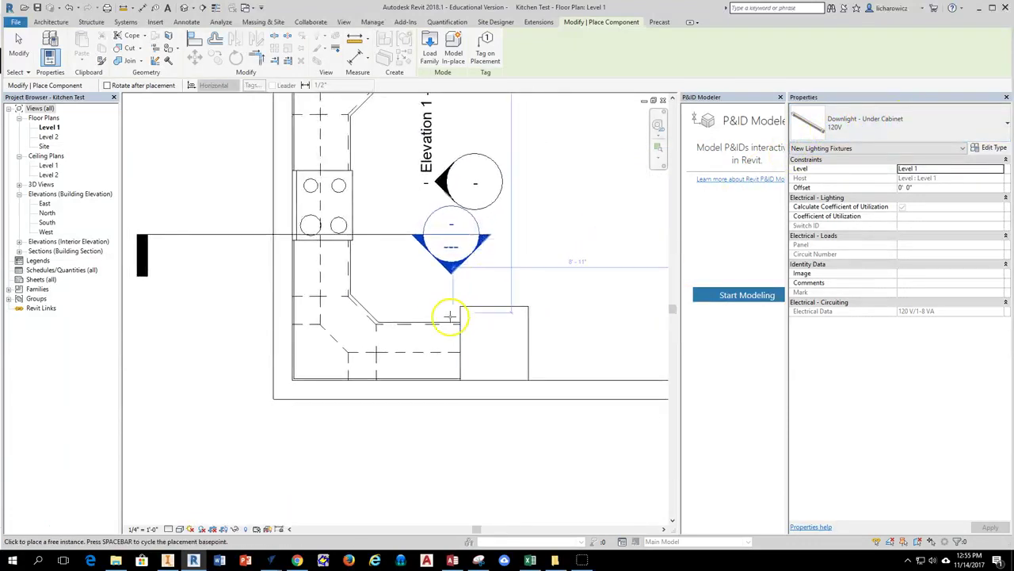
{"action": "scroll", "coordinate": [418, 362], "scroll_direction": "up", "scroll_amount": 2}
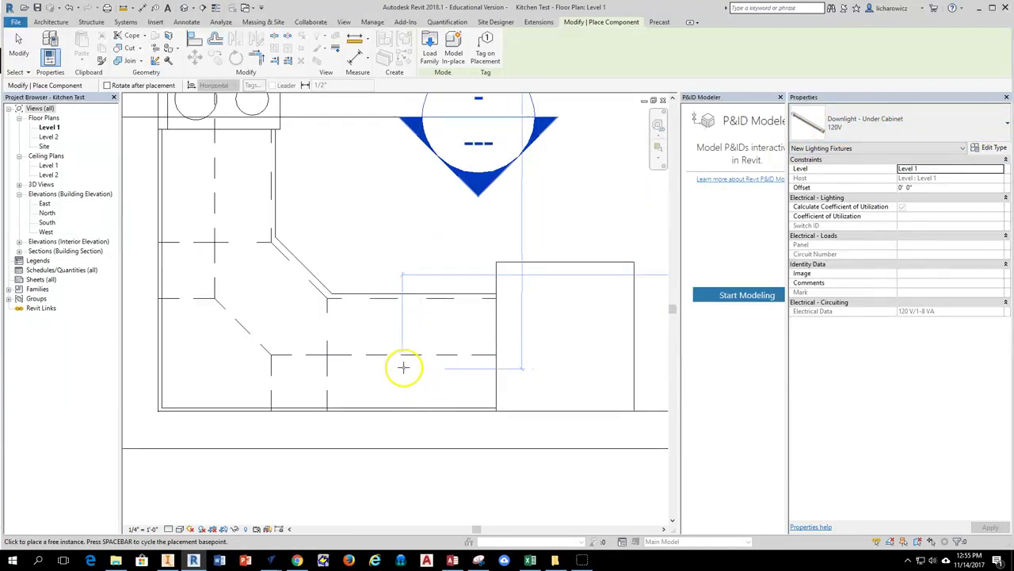
{"action": "left_click", "coordinate": [402, 365]}
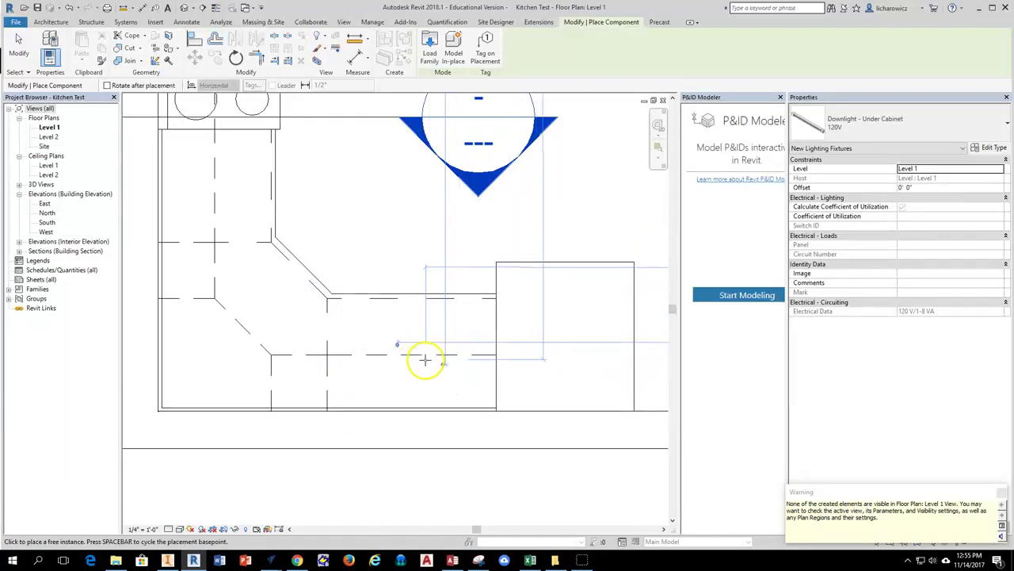
{"action": "left_click", "coordinate": [780, 97]}
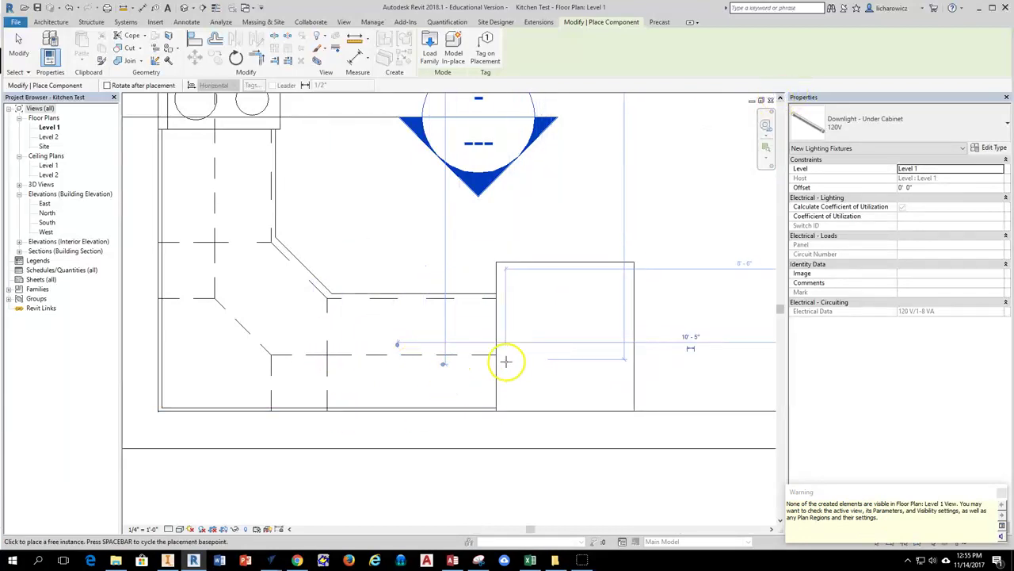
{"action": "left_click", "coordinate": [570, 262]}
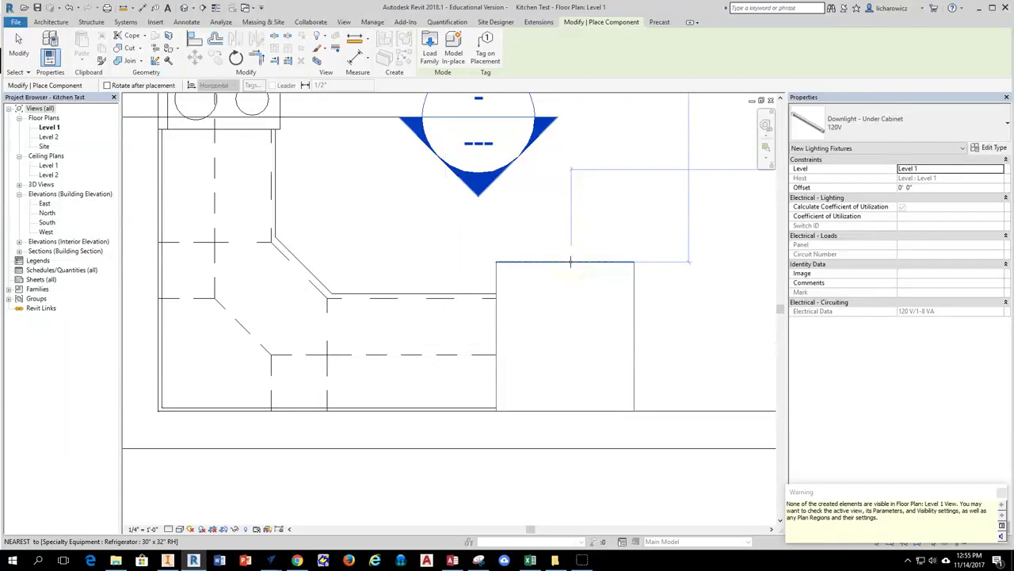
{"action": "left_click", "coordinate": [513, 245]}
{"action": "key", "text": "Escape"}
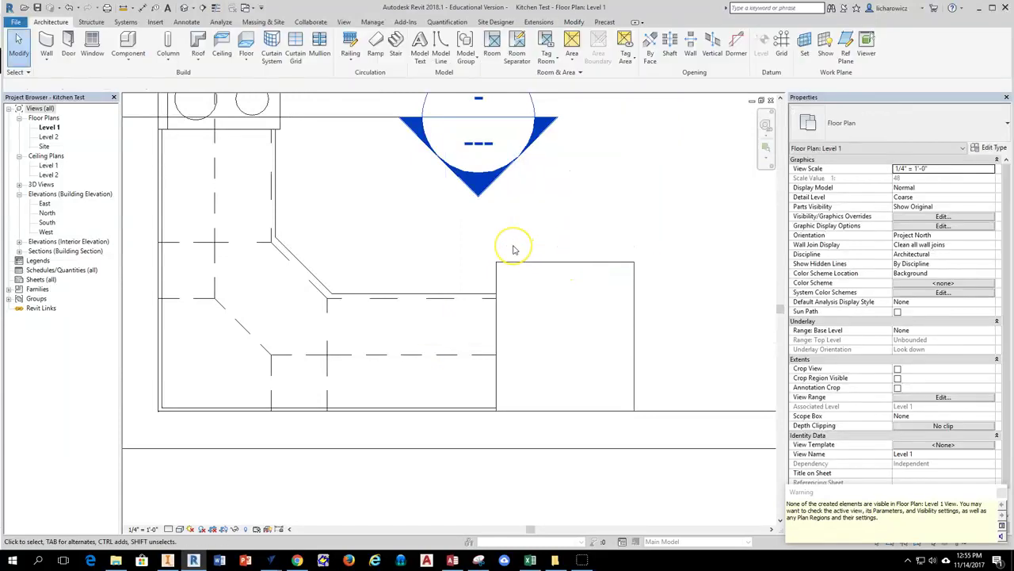
{"action": "left_click", "coordinate": [1001, 493]}
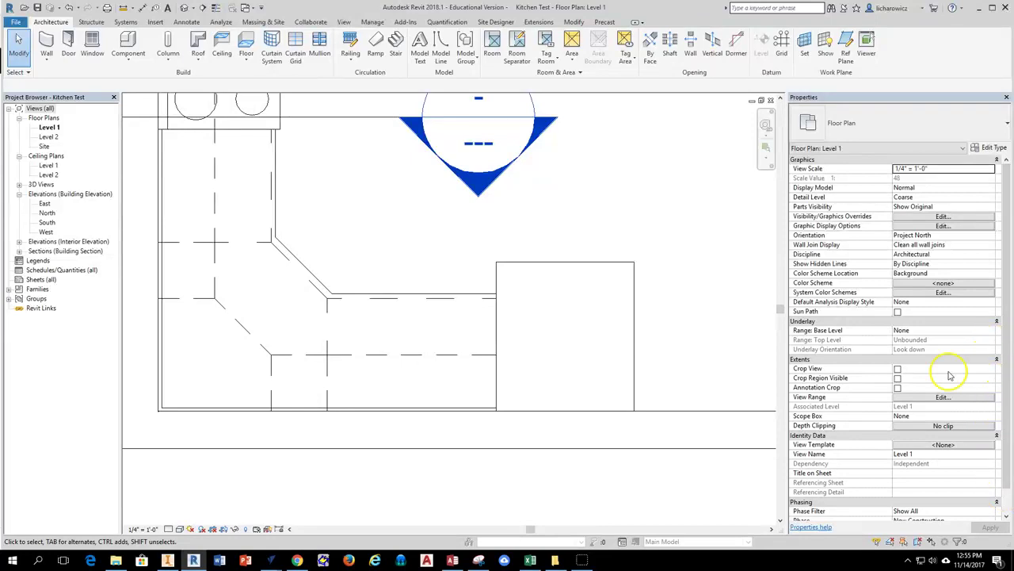
Step: Open Section 1 from its floor plan marker and examine the light's position under the wall cabinet
{"action": "scroll", "coordinate": [645, 301], "scroll_direction": "down", "scroll_amount": 4}
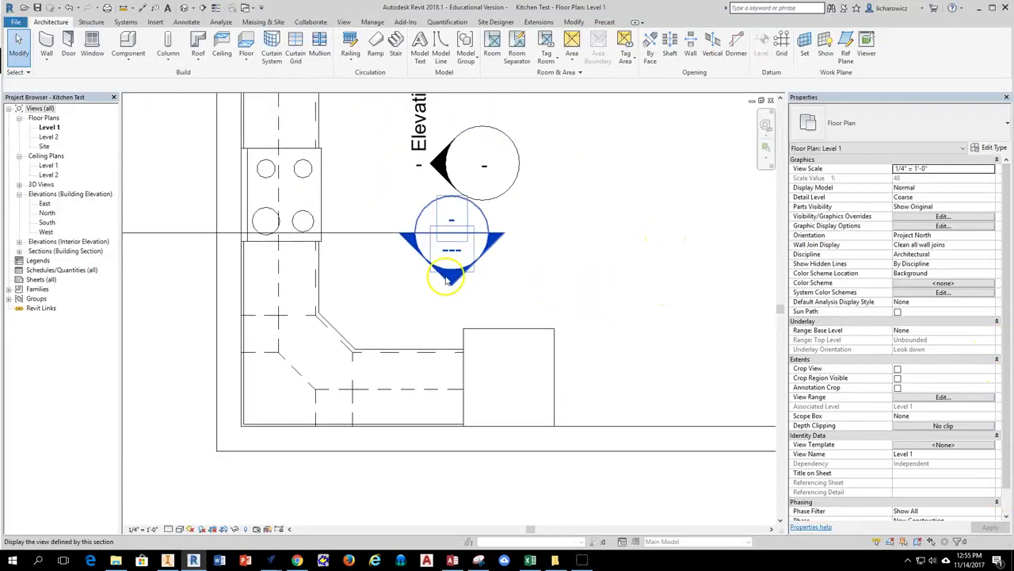
{"action": "double_click", "coordinate": [451, 276]}
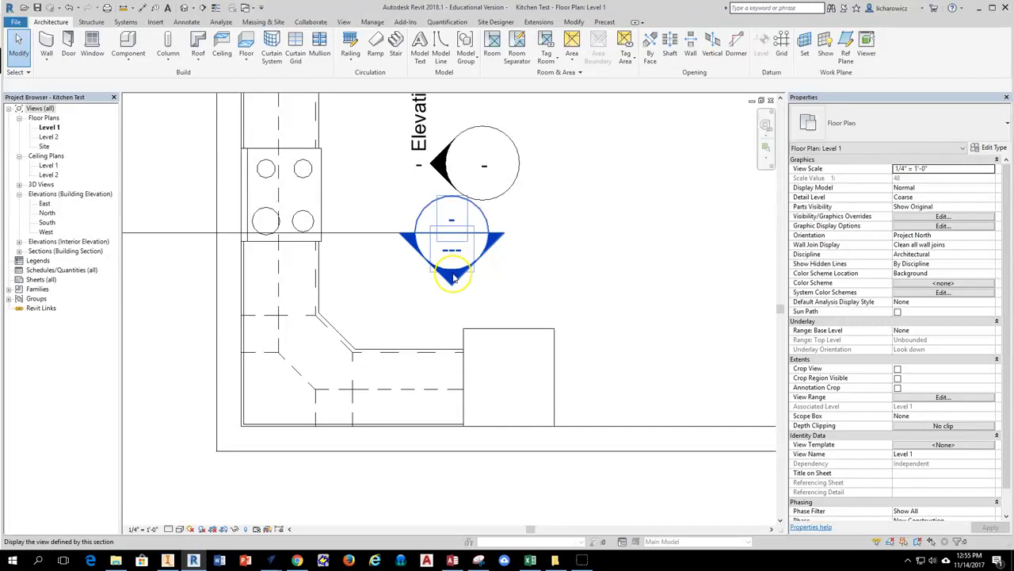
{"action": "scroll", "coordinate": [438, 325], "scroll_direction": "up", "scroll_amount": 5}
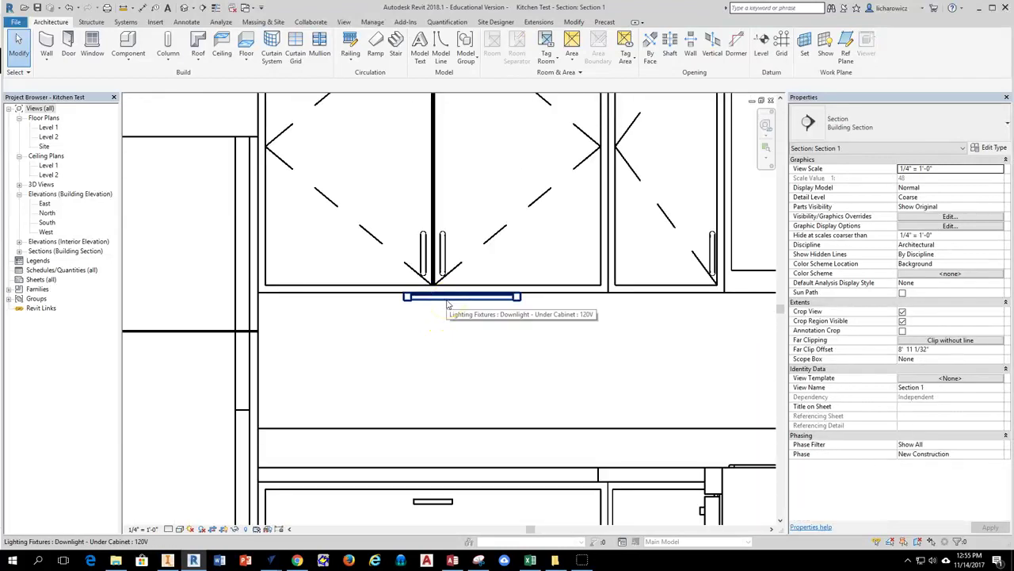
{"action": "scroll", "coordinate": [456, 305], "scroll_direction": "down", "scroll_amount": 5}
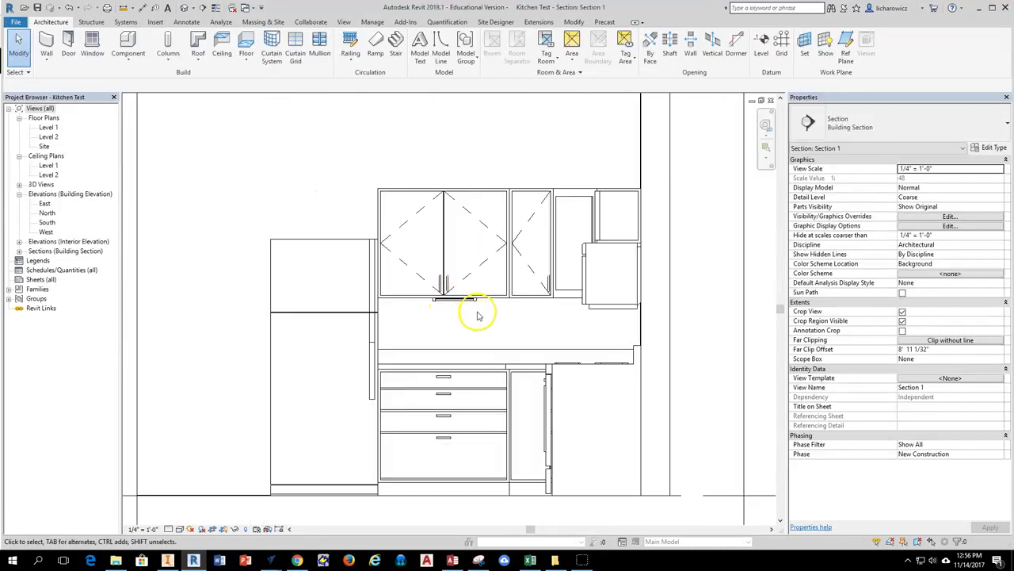
{"action": "middle_click_drag", "start_coordinate": [477, 316], "coordinate": [443, 327]}
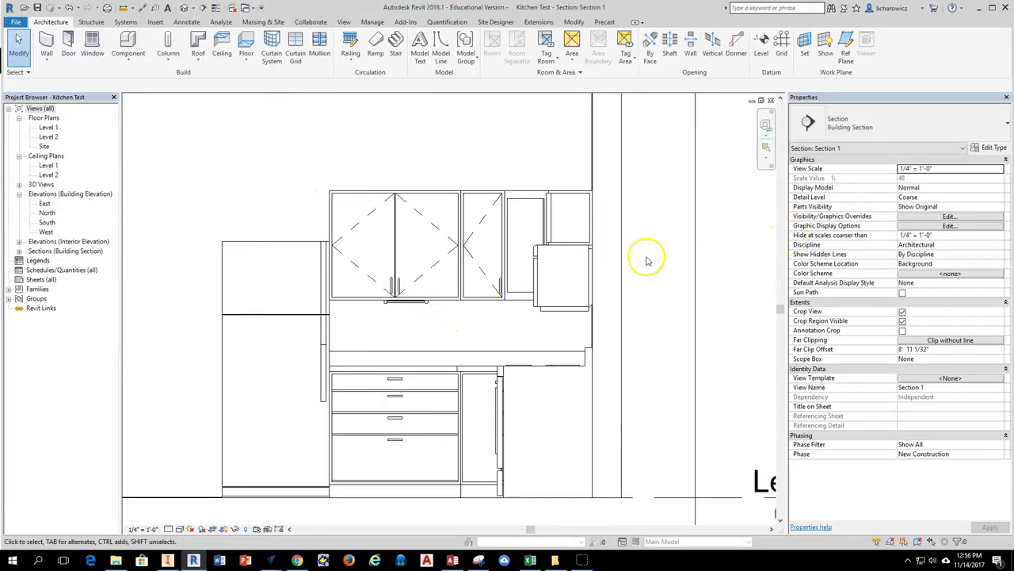
Step: Tile the Section 1 and Level 1 floor plan views side by side, with the cabinet elevation fitted in its window
{"action": "left_click", "coordinate": [344, 21]}
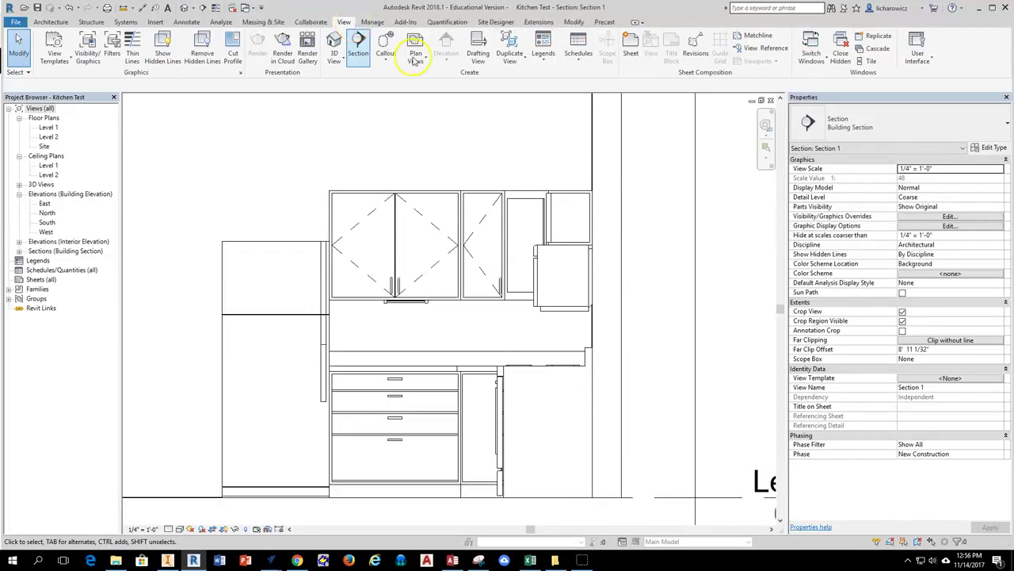
{"action": "left_click", "coordinate": [868, 61]}
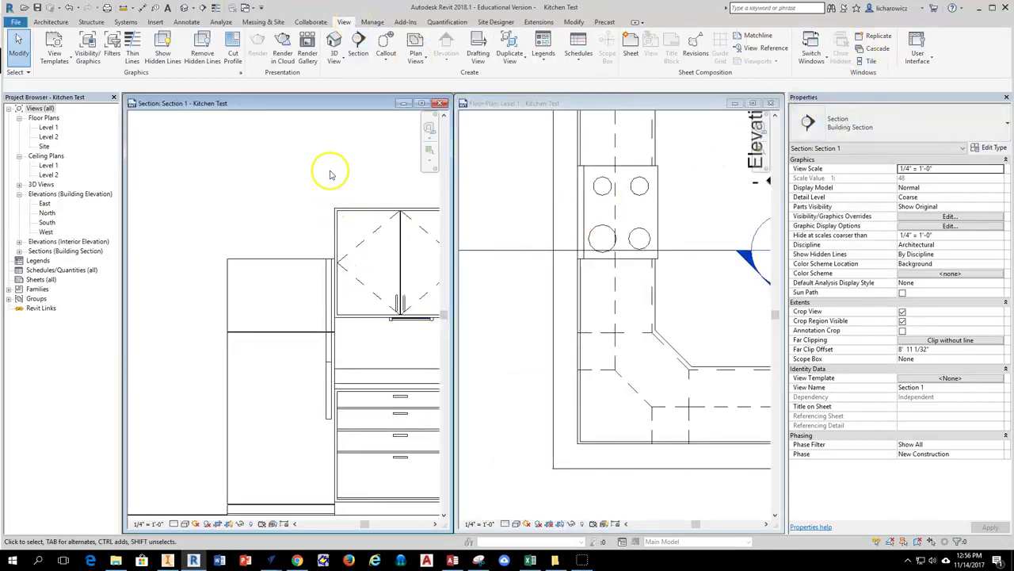
{"action": "scroll", "coordinate": [349, 168], "scroll_direction": "down", "scroll_amount": 3}
{"action": "scroll", "coordinate": [689, 305], "scroll_direction": "up", "scroll_amount": 2}
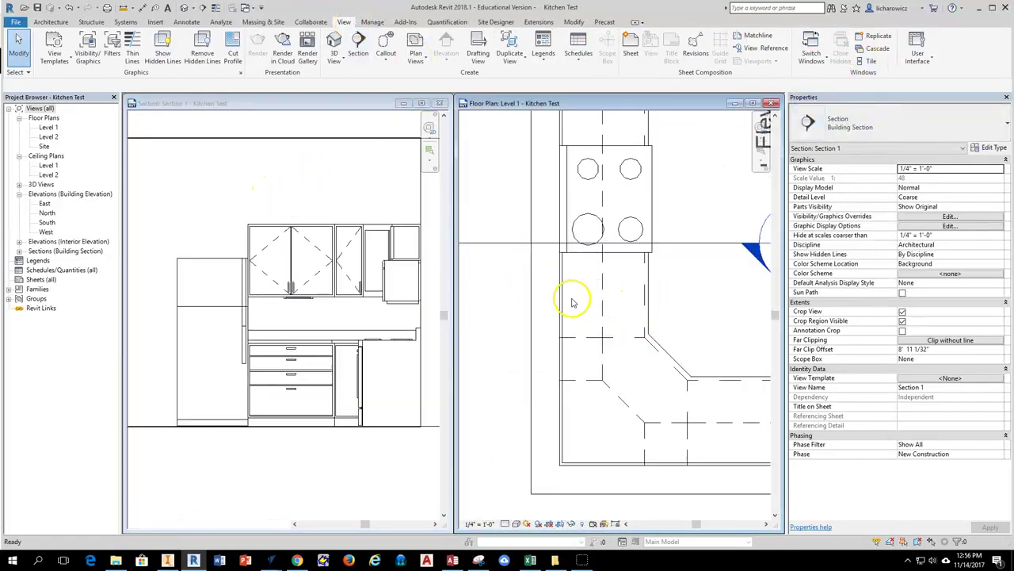
Step: Check the Level 1 floor plan's view range offsets without changing them
{"action": "scroll", "coordinate": [702, 302], "scroll_direction": "down", "scroll_amount": 4}
{"action": "scroll", "coordinate": [675, 324], "scroll_direction": "up", "scroll_amount": 5}
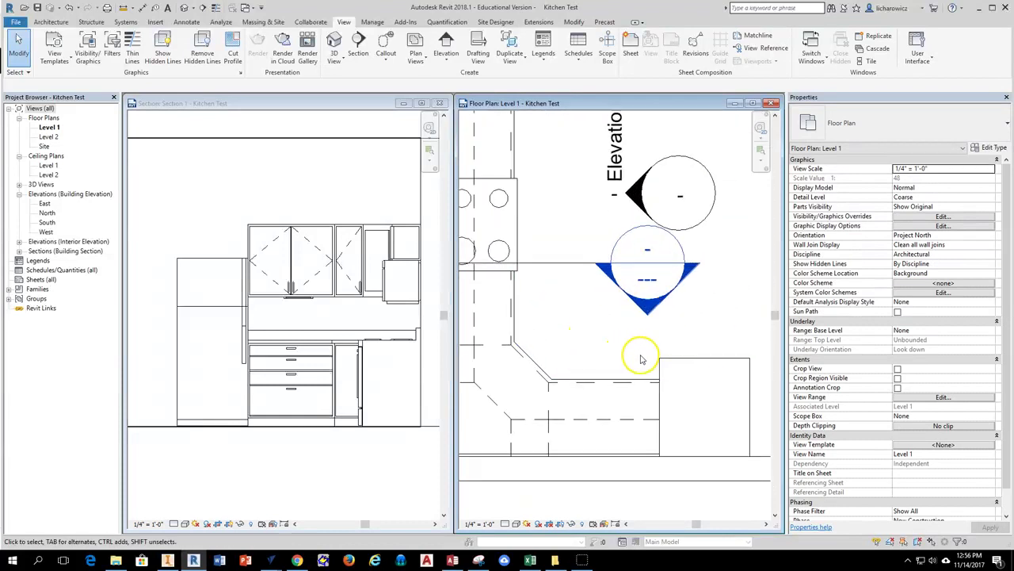
{"action": "left_click", "coordinate": [915, 398]}
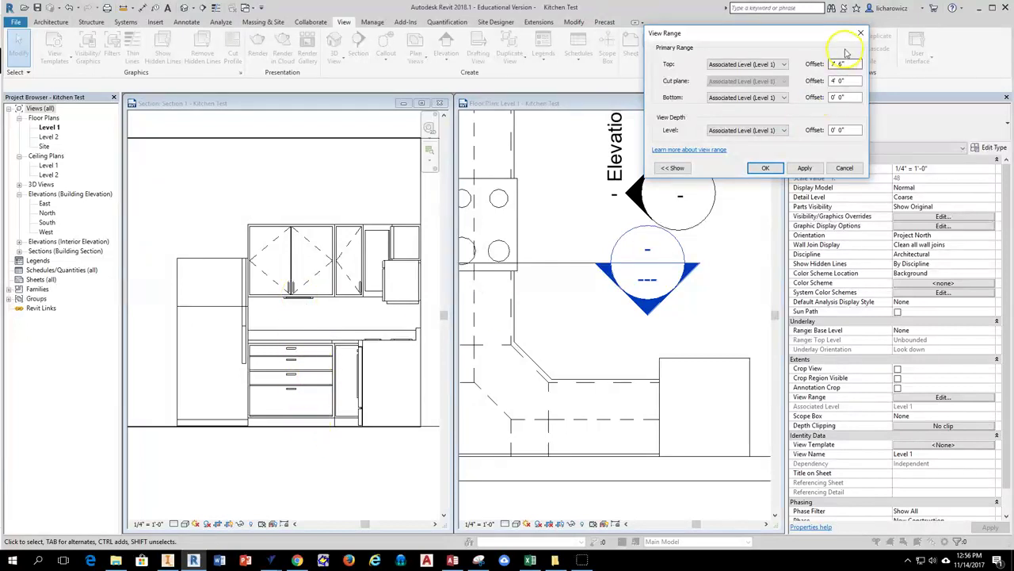
{"action": "left_click", "coordinate": [845, 168]}
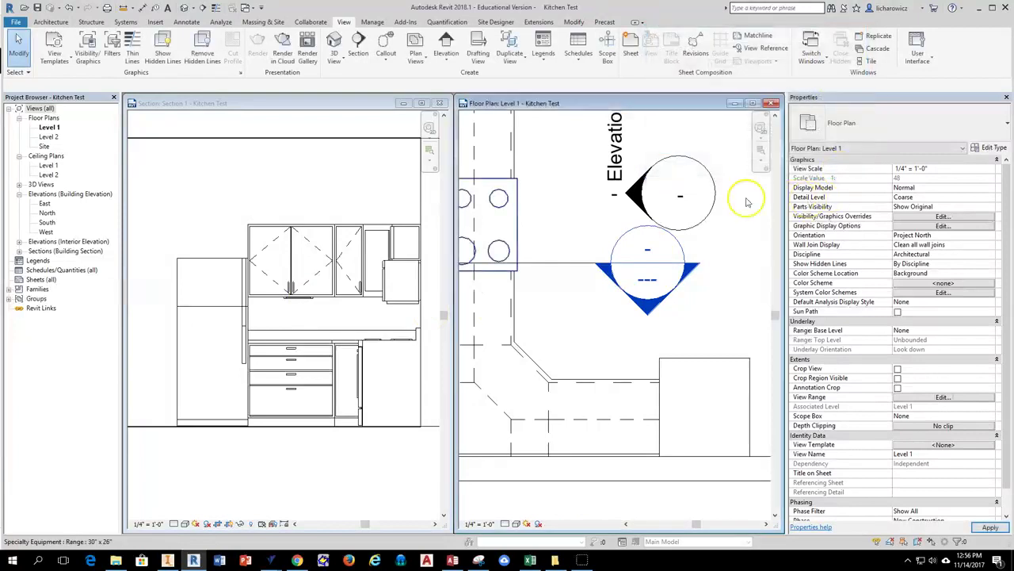
Step: Add an aligned vertical dimension in Section 1 from the floor line to the under-cabinet downlight, placed beside the refrigerator
{"action": "left_click", "coordinate": [328, 103]}
{"action": "left_click", "coordinate": [187, 21]}
{"action": "left_click", "coordinate": [49, 54]}
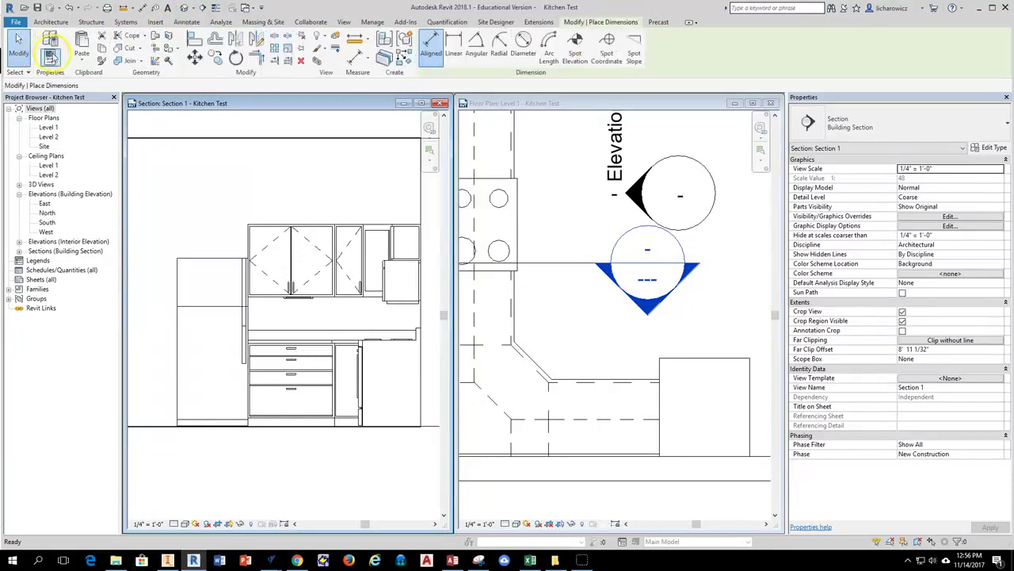
{"action": "scroll", "coordinate": [288, 311], "scroll_direction": "up", "scroll_amount": 5}
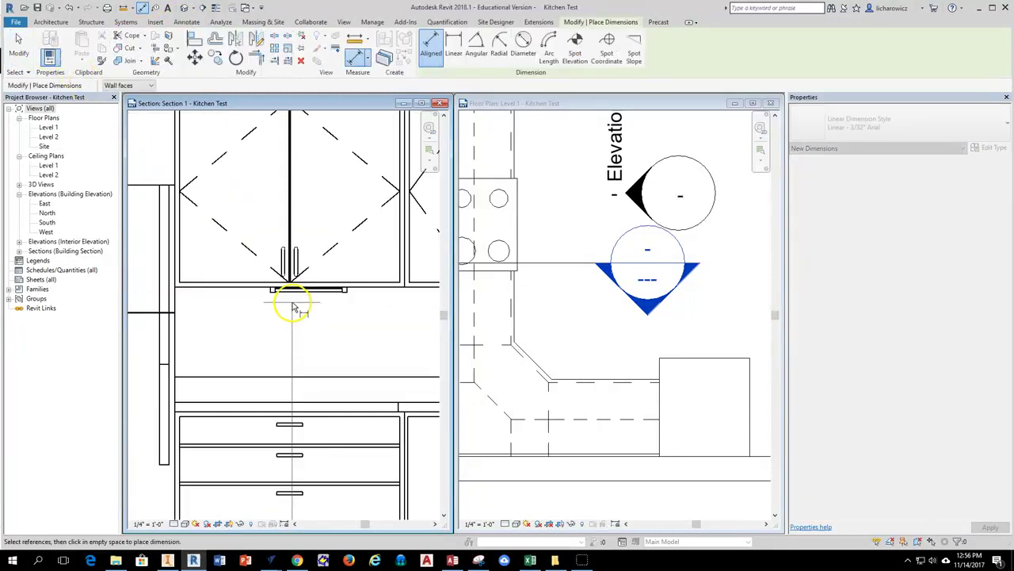
{"action": "left_click", "coordinate": [292, 257]}
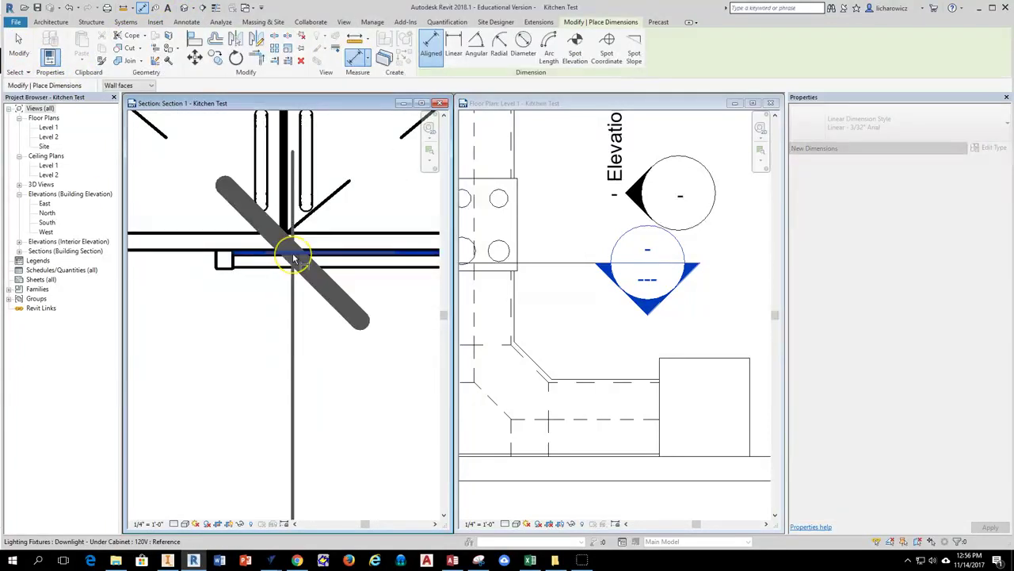
{"action": "scroll", "coordinate": [289, 254], "scroll_direction": "down", "scroll_amount": 4}
{"action": "middle_click_drag", "start_coordinate": [299, 269], "coordinate": [369, 265]}
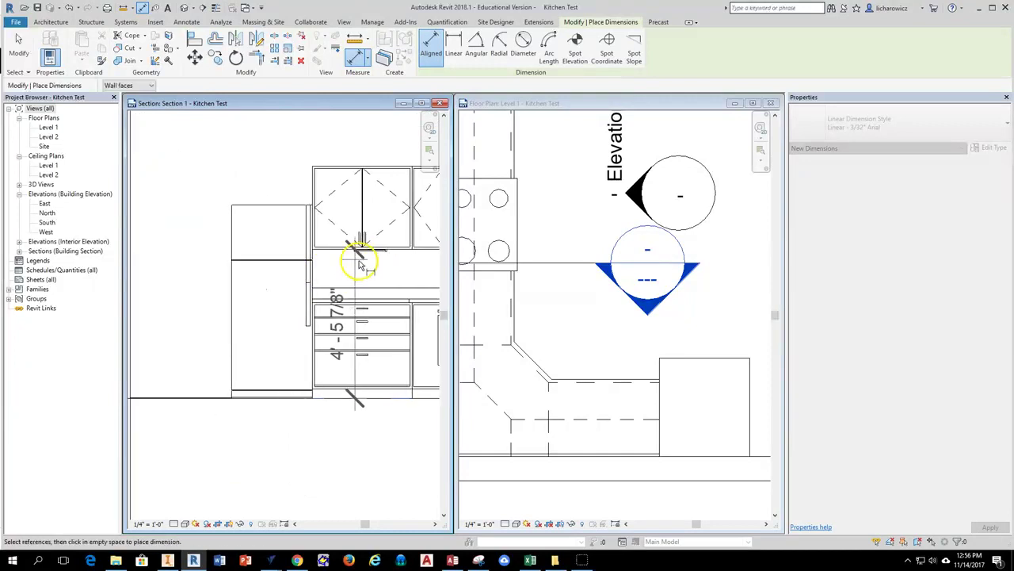
{"action": "left_click", "coordinate": [192, 355]}
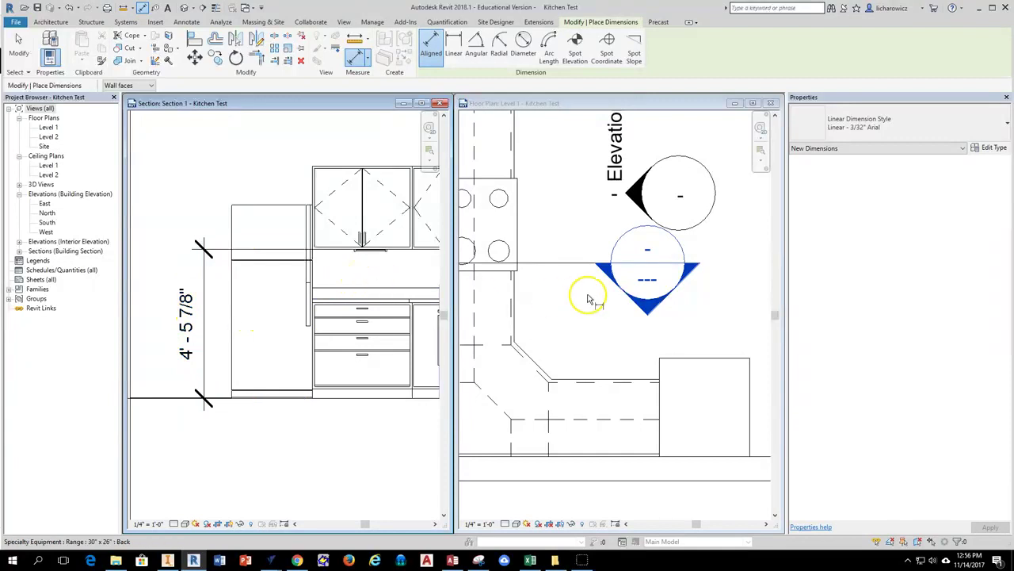
Step: Set the cut plane offset in the Level 1 floor plan's view range to 4' 6"
{"action": "left_click", "coordinate": [556, 103]}
{"action": "middle_click_drag", "start_coordinate": [602, 313], "coordinate": [609, 275]}
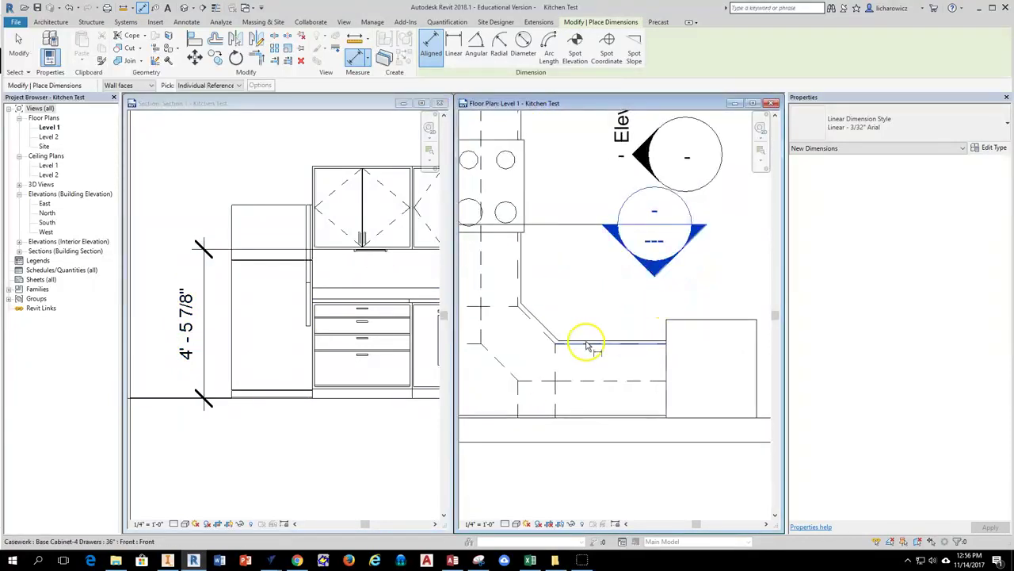
{"action": "key", "text": "Escape"}
{"action": "key", "text": "Escape"}
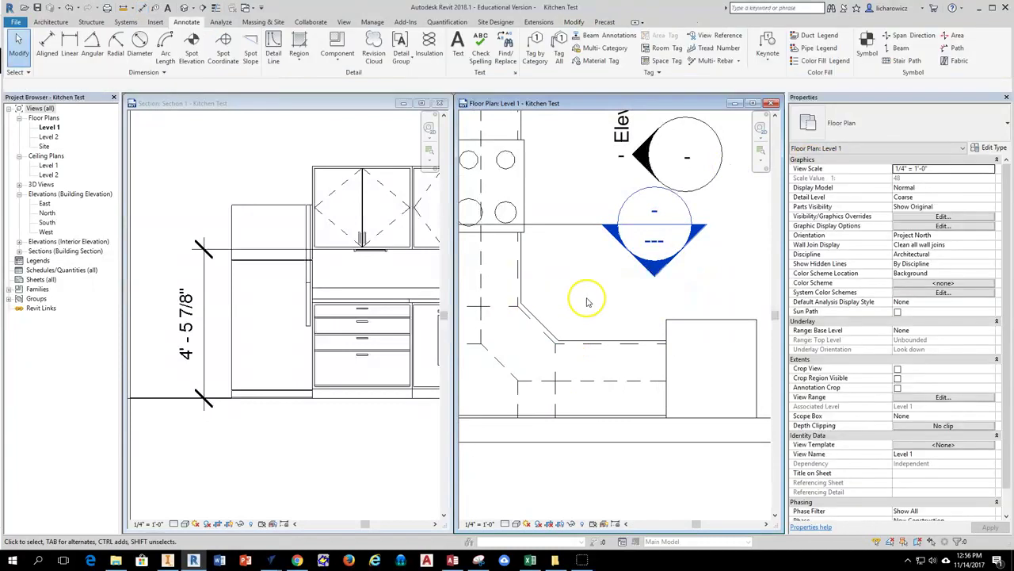
{"action": "left_click", "coordinate": [942, 396]}
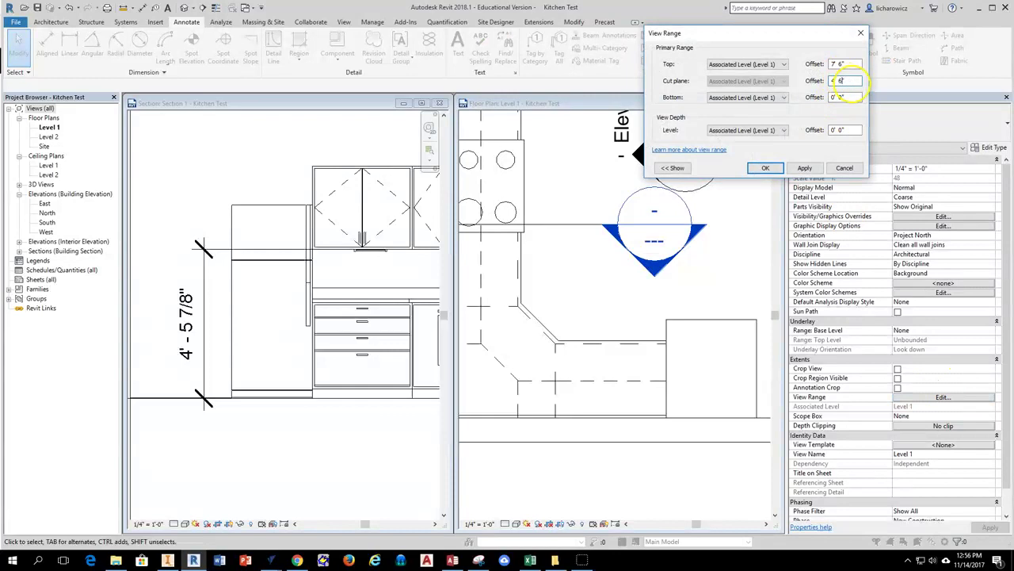
{"action": "left_click", "coordinate": [820, 166]}
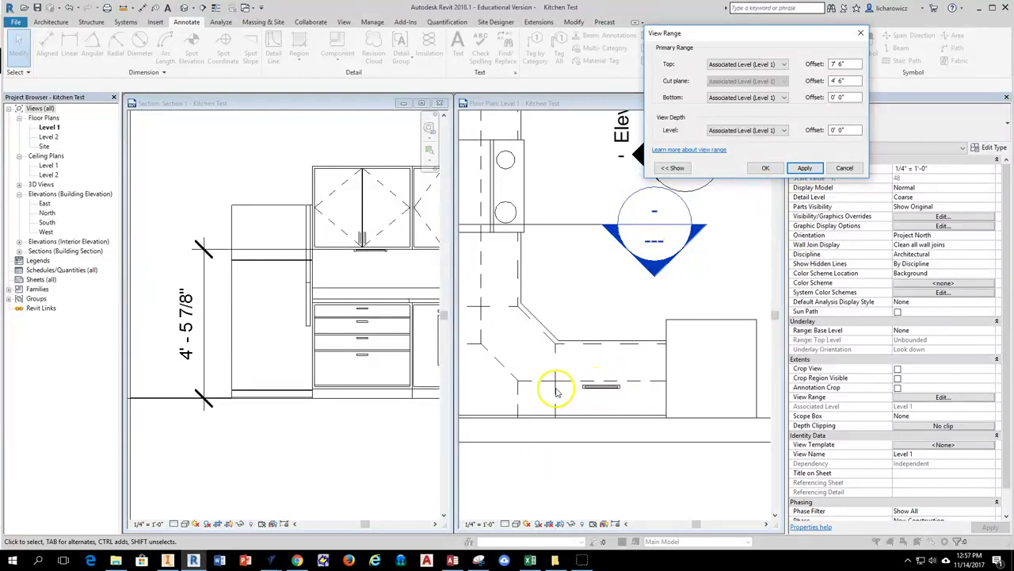
{"action": "left_click", "coordinate": [781, 168]}
Step: Examine the downlight and the surrounding wall and corner cabinets in the Level 1 floor plan
{"action": "scroll", "coordinate": [610, 413], "scroll_direction": "up", "scroll_amount": 5}
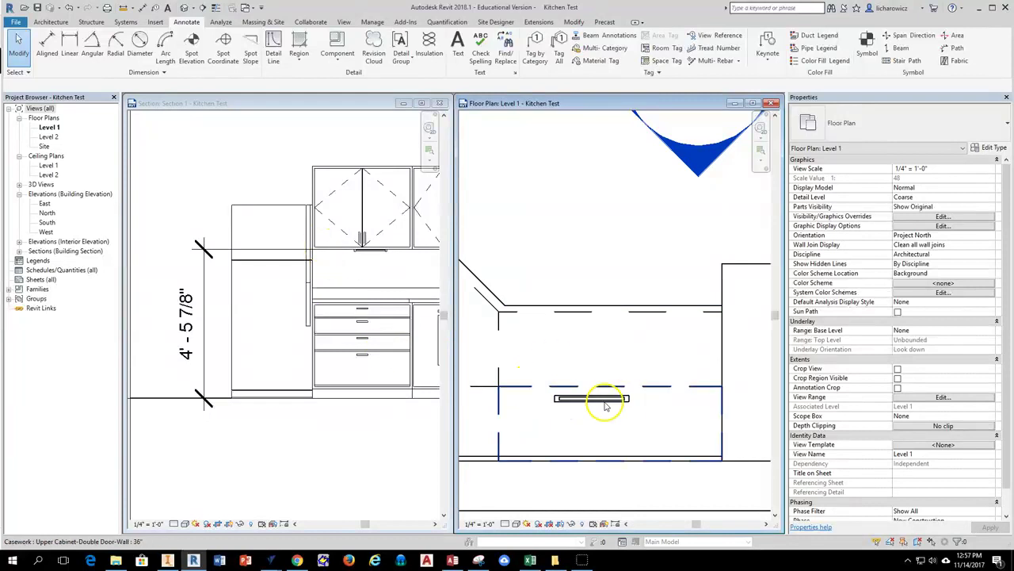
{"action": "scroll", "coordinate": [619, 396], "scroll_direction": "up", "scroll_amount": 3}
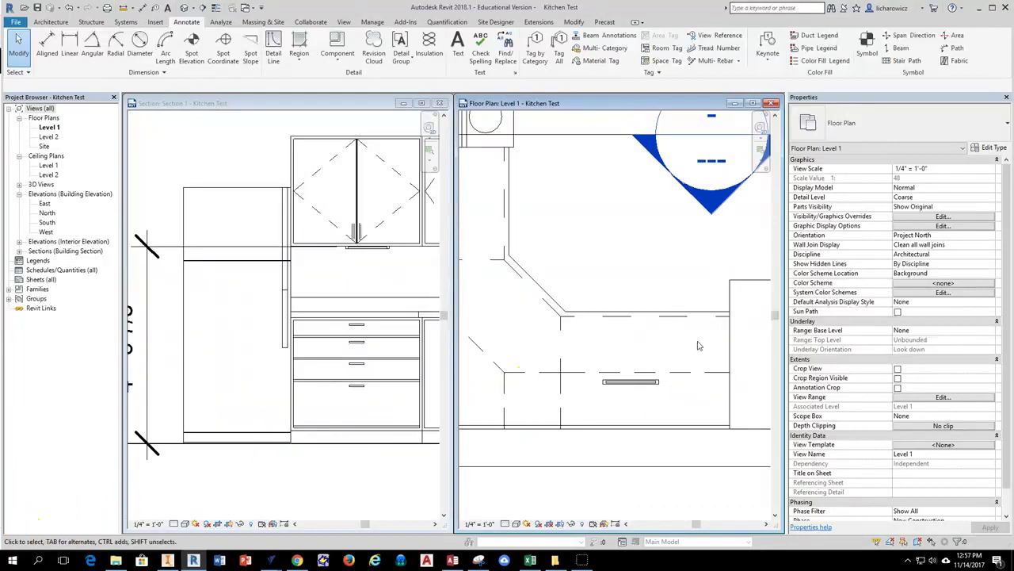
{"action": "left_click", "coordinate": [638, 388]}
{"action": "scroll", "coordinate": [626, 390], "scroll_direction": "down", "scroll_amount": 4}
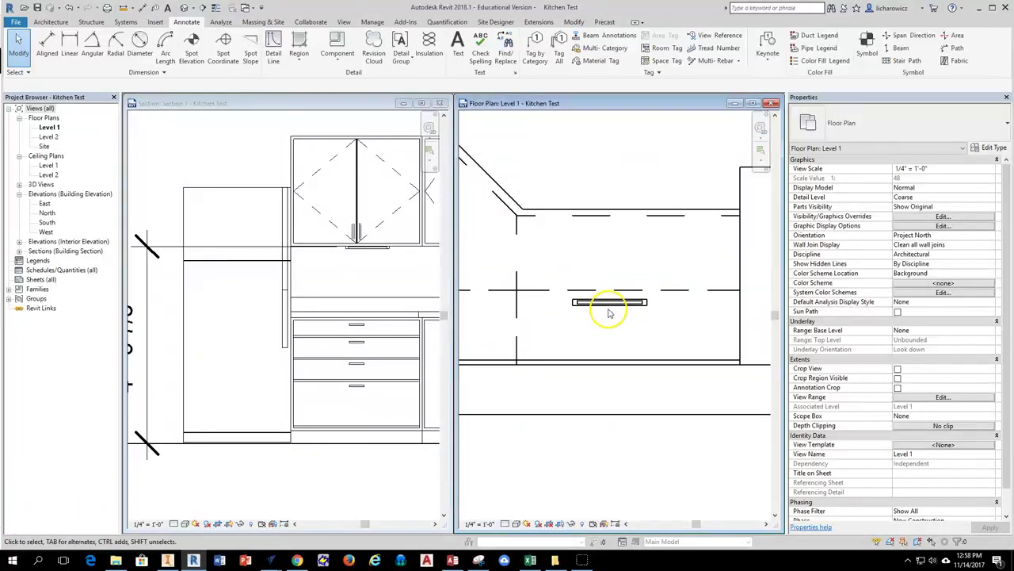
{"action": "mouse_move", "coordinate": [636, 341]}
{"action": "middle_mouse_down"}
{"action": "mouse_move", "coordinate": [748, 330]}
{"action": "mouse_move", "coordinate": [671, 333]}
{"action": "mouse_move", "coordinate": [722, 348]}
{"action": "middle_mouse_up"}
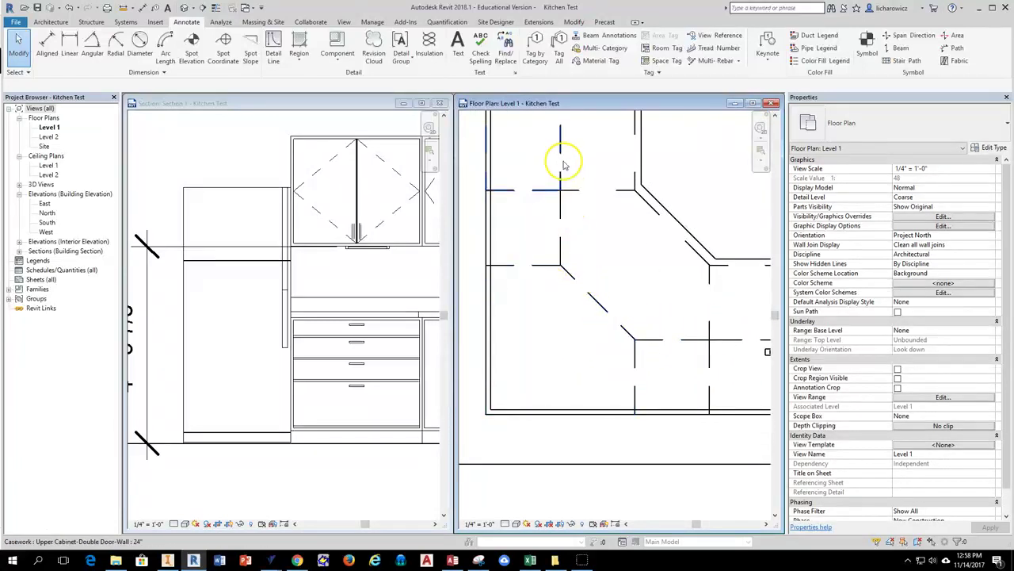
{"action": "middle_click_drag", "start_coordinate": [675, 344], "coordinate": [494, 294]}
{"action": "scroll", "coordinate": [617, 321], "scroll_direction": "up", "scroll_amount": 2}
Step: Move the downlight in plan to the refrigerator end of the 36" wall cabinet, just behind the cabinet's front edge
{"action": "left_click", "coordinate": [582, 319]}
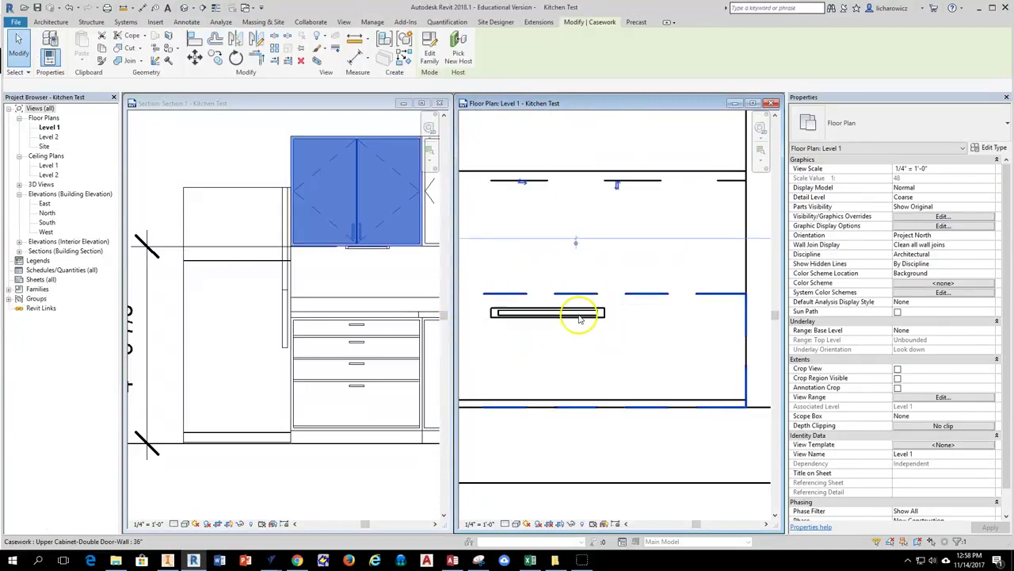
{"action": "scroll", "coordinate": [576, 317], "scroll_direction": "up", "scroll_amount": 2}
{"action": "left_click", "coordinate": [564, 333]}
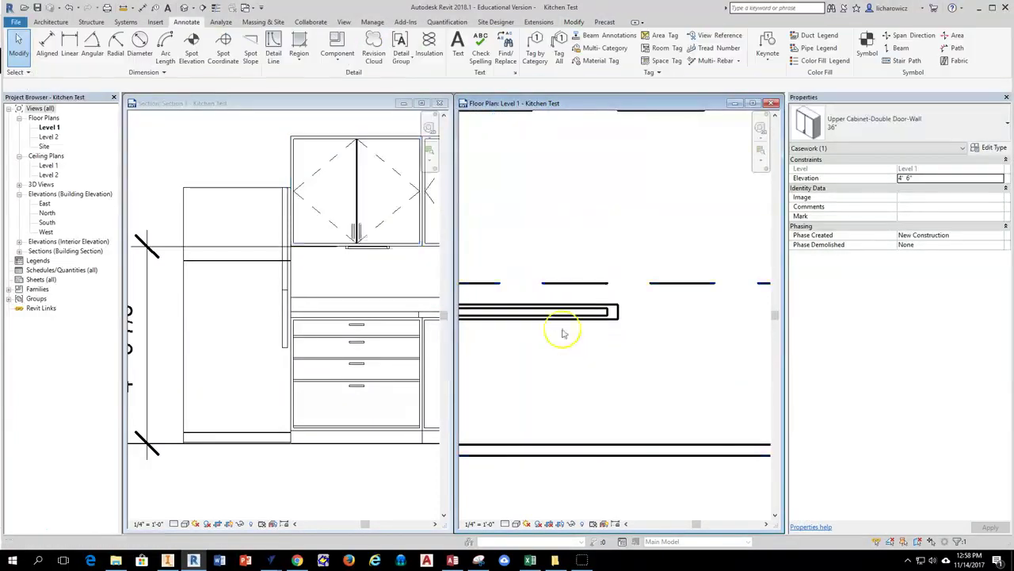
{"action": "left_click", "coordinate": [515, 317]}
{"action": "left_click_drag", "start_coordinate": [536, 317], "coordinate": [653, 317]}
{"action": "scroll", "coordinate": [695, 362], "scroll_direction": "down", "scroll_amount": 1}
{"action": "middle_click_drag", "start_coordinate": [697, 362], "coordinate": [553, 371]}
{"action": "left_click_drag", "start_coordinate": [547, 333], "coordinate": [609, 324]}
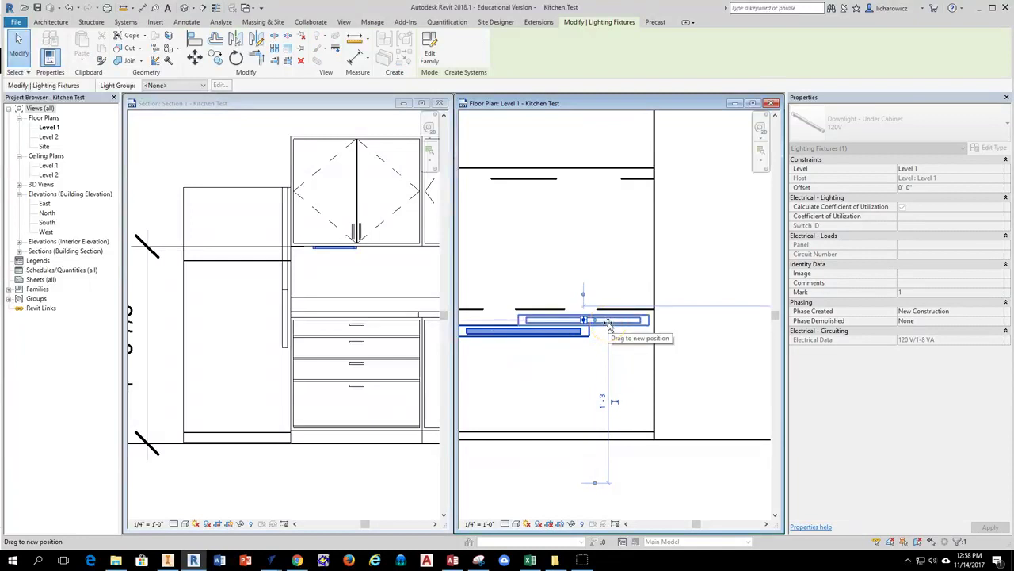
{"action": "mouse_move", "coordinate": [608, 324]}
{"action": "left_mouse_down"}
{"action": "mouse_move", "coordinate": [611, 299]}
{"action": "mouse_move", "coordinate": [609, 323]}
{"action": "left_mouse_up"}
{"action": "middle_click_drag", "start_coordinate": [550, 367], "coordinate": [632, 360]}
{"action": "middle_click_drag", "start_coordinate": [549, 339], "coordinate": [589, 340]}
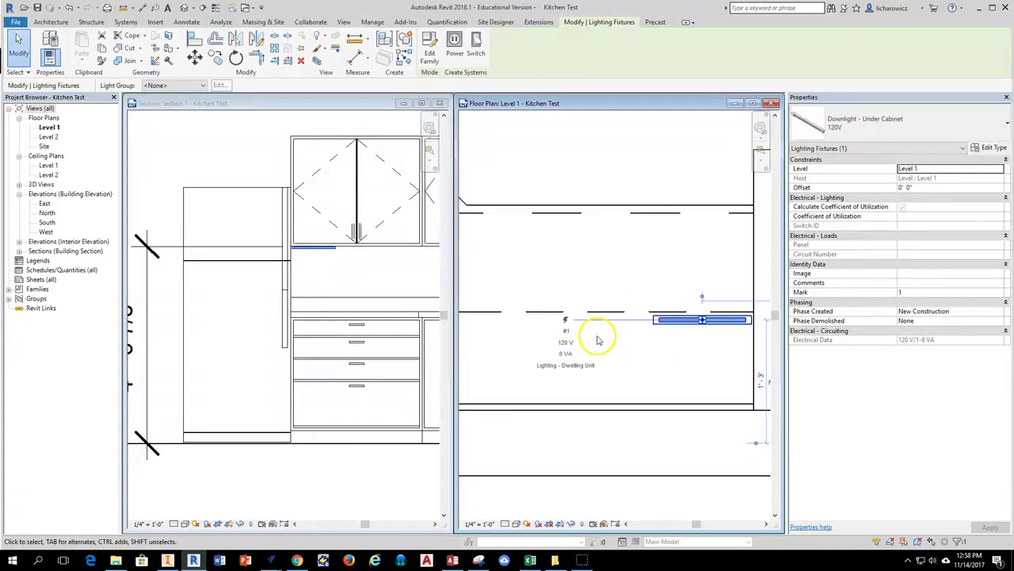
{"action": "scroll", "coordinate": [622, 327], "scroll_direction": "down", "scroll_amount": 2}
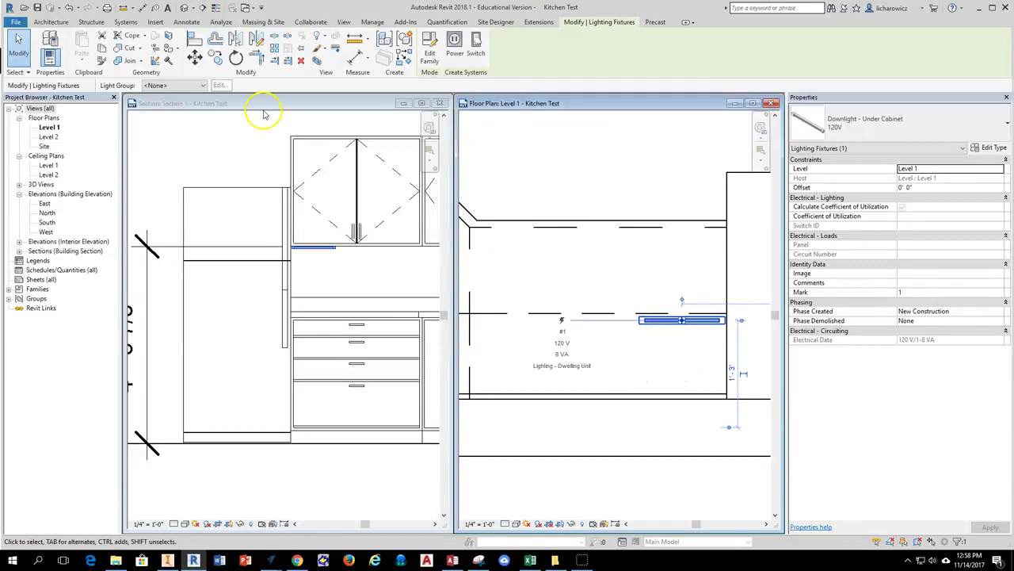
Step: Copy the downlight horizontally toward the corner cabinet, so a second one sits under the same 36" wall cabinet
{"action": "left_click", "coordinate": [215, 62]}
{"action": "scroll", "coordinate": [727, 327], "scroll_direction": "up", "scroll_amount": 2}
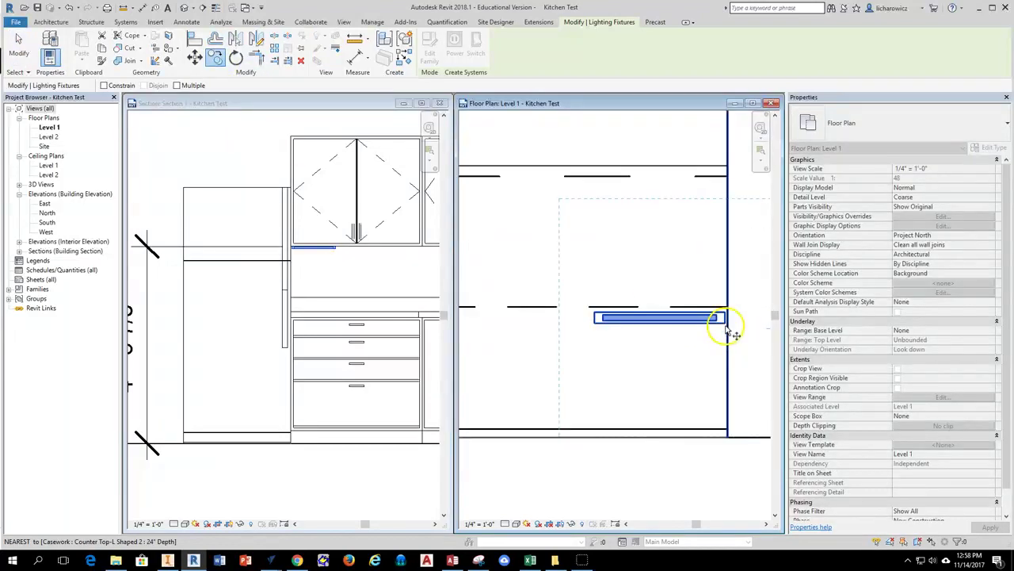
{"action": "scroll", "coordinate": [728, 326], "scroll_direction": "up", "scroll_amount": 3}
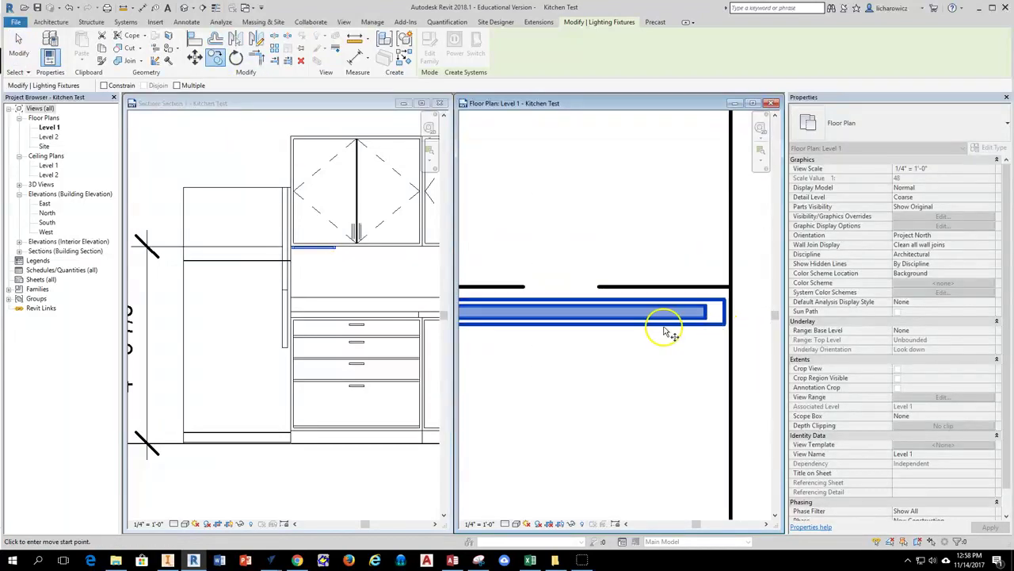
{"action": "scroll", "coordinate": [622, 332], "scroll_direction": "down", "scroll_amount": 2}
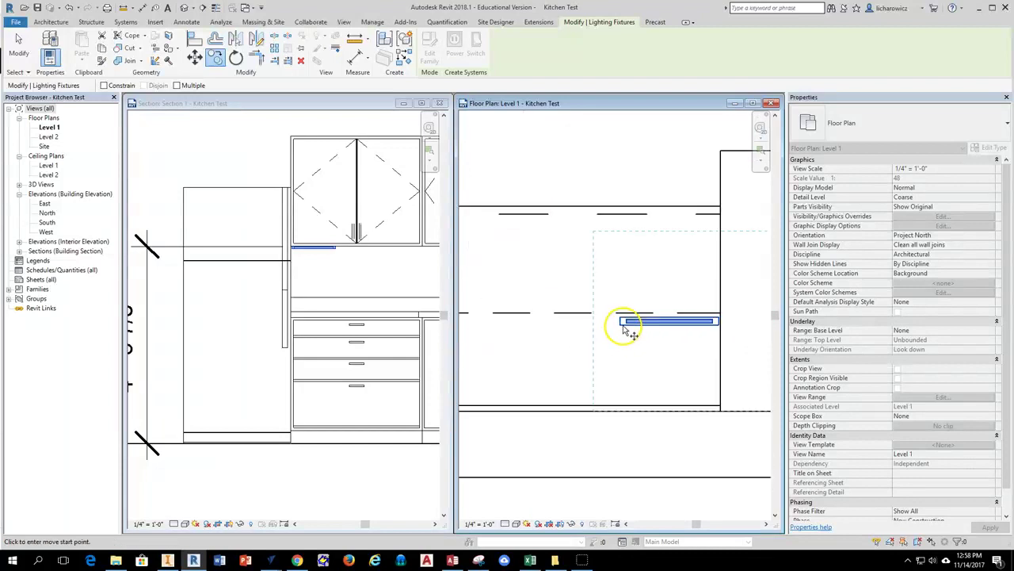
{"action": "left_click", "coordinate": [669, 325]}
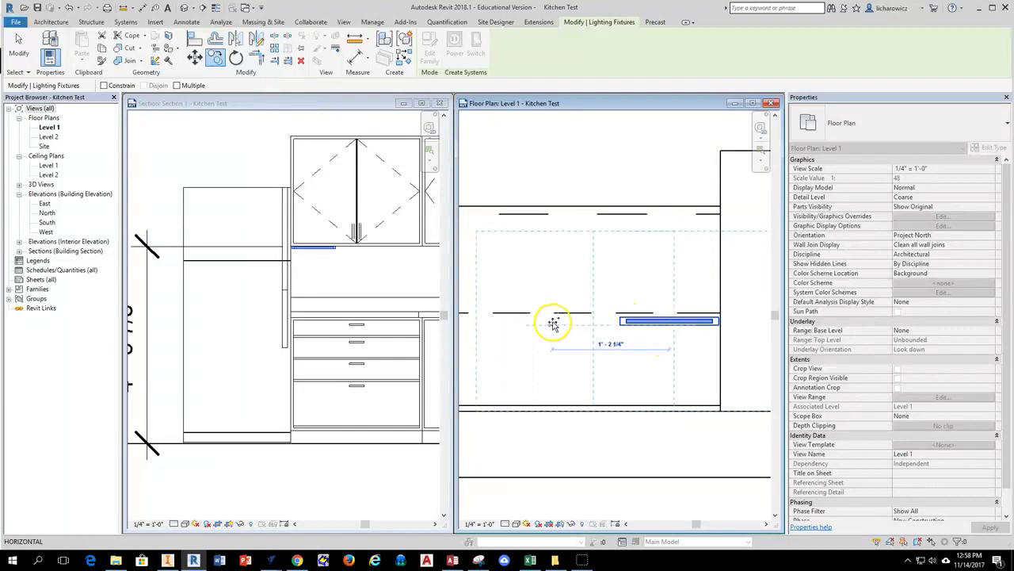
{"action": "left_click", "coordinate": [517, 323]}
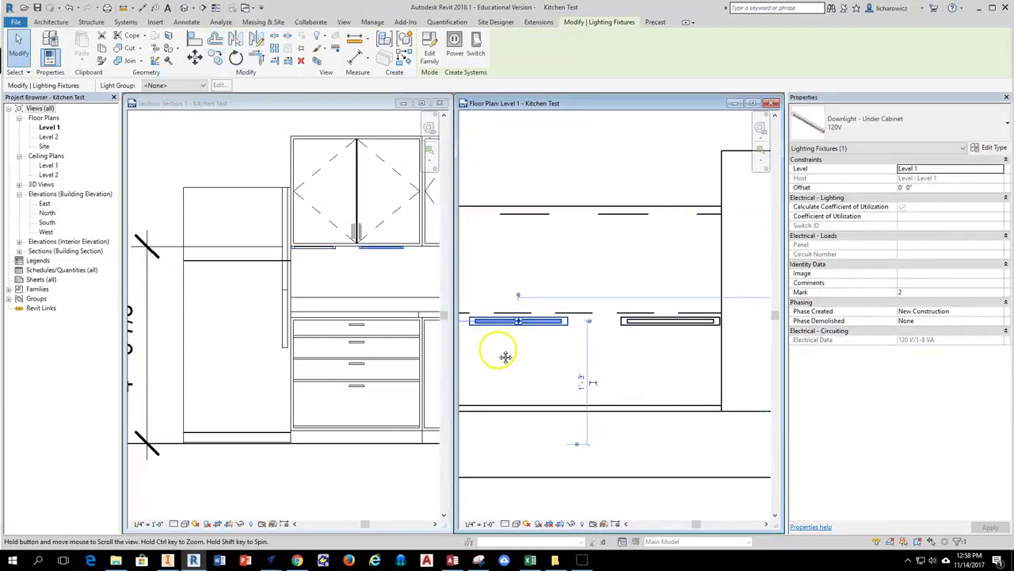
Step: Shift the copied downlight slightly closer to the corner-side end of the 36" wall cabinet
{"action": "middle_click_drag", "start_coordinate": [478, 338], "coordinate": [546, 334]}
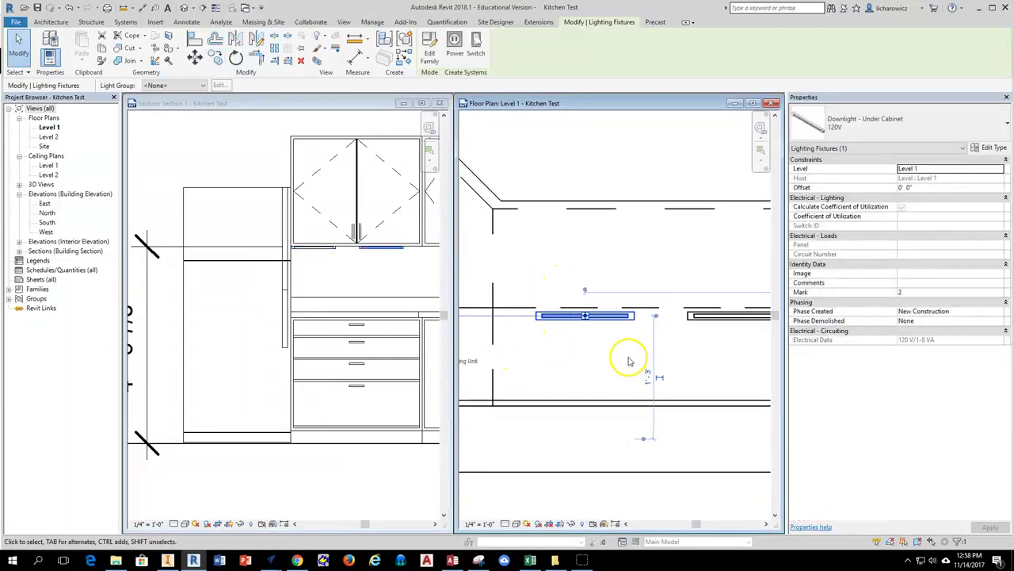
{"action": "left_click", "coordinate": [595, 337]}
{"action": "left_click", "coordinate": [586, 319]}
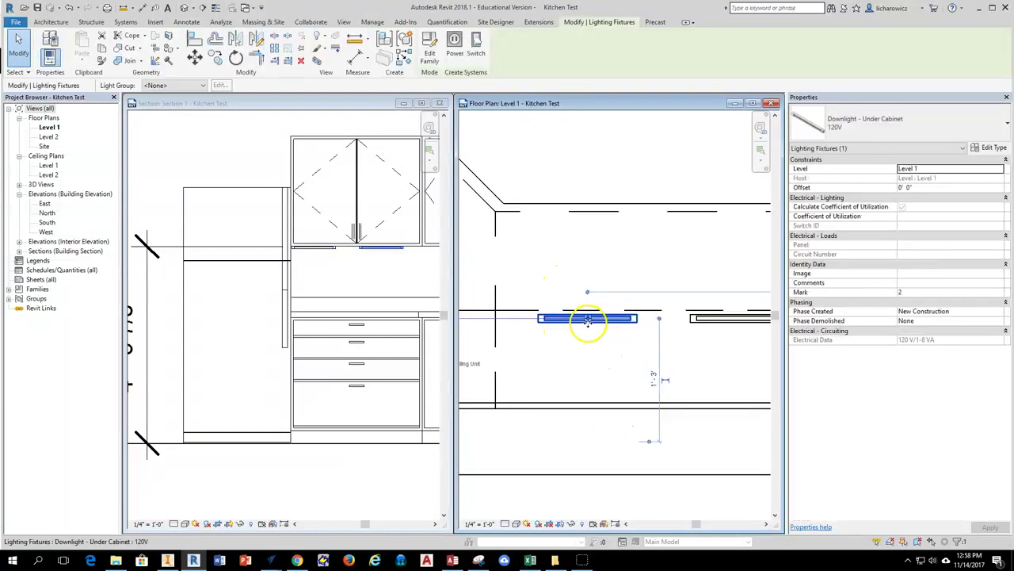
{"action": "left_click_drag", "start_coordinate": [601, 320], "coordinate": [581, 322]}
{"action": "left_click", "coordinate": [612, 347]}
{"action": "scroll", "coordinate": [606, 347], "scroll_direction": "down", "scroll_amount": 1}
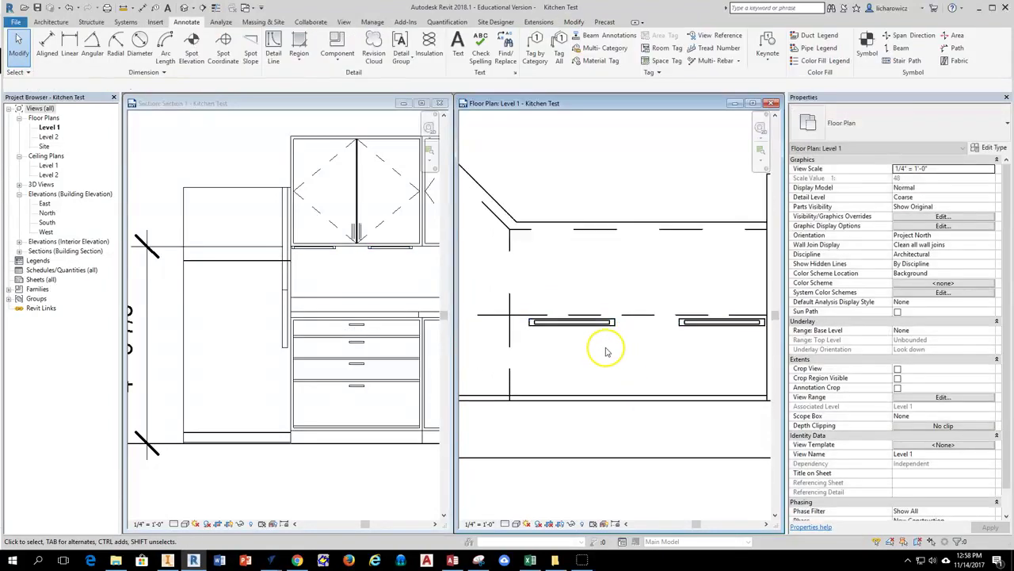
Step: Shift the refrigerator-side downlight slightly away from the refrigerator to even out the spacing under the cabinet
{"action": "left_click", "coordinate": [686, 325]}
{"action": "left_click_drag", "start_coordinate": [702, 324], "coordinate": [691, 321]}
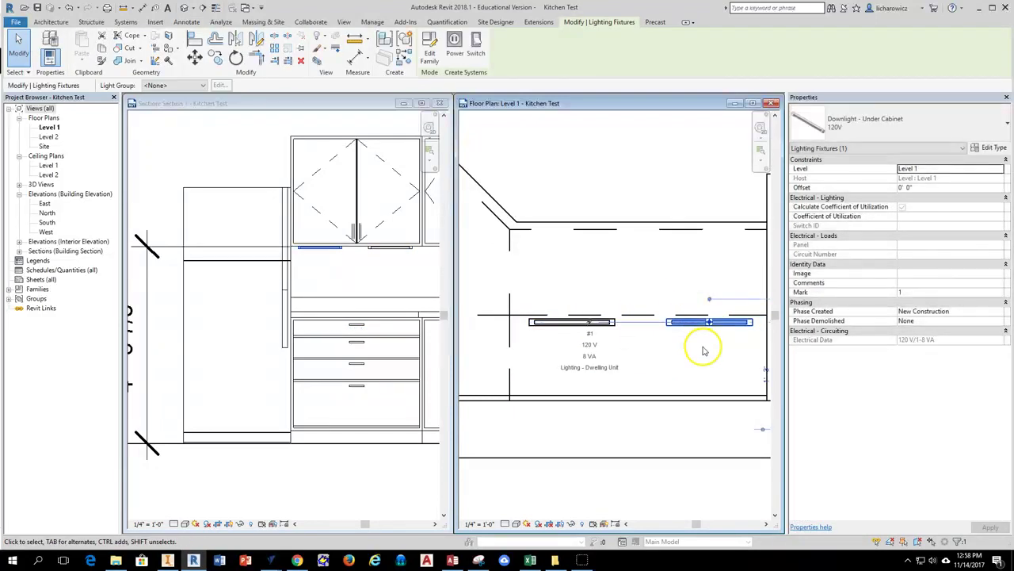
{"action": "scroll", "coordinate": [703, 349], "scroll_direction": "down", "scroll_amount": 1}
{"action": "middle_click_drag", "start_coordinate": [704, 350], "coordinate": [647, 351]}
{"action": "left_click", "coordinate": [644, 352]}
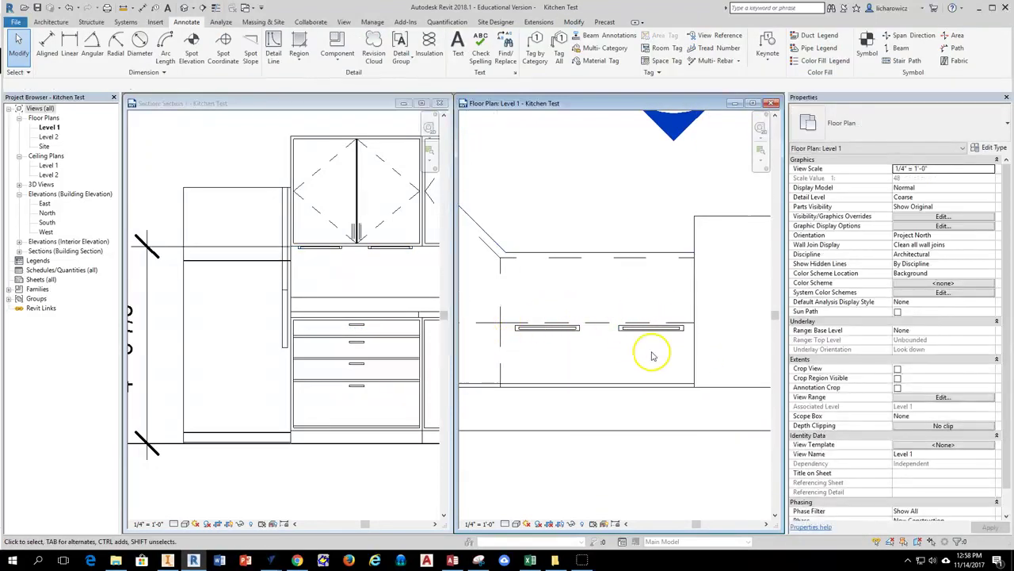
Step: Switch to Chrome to examine the under-cabinet lighting in the example kitchen rendering, and return to Revit
{"action": "middle_click_drag", "start_coordinate": [525, 358], "coordinate": [569, 368]}
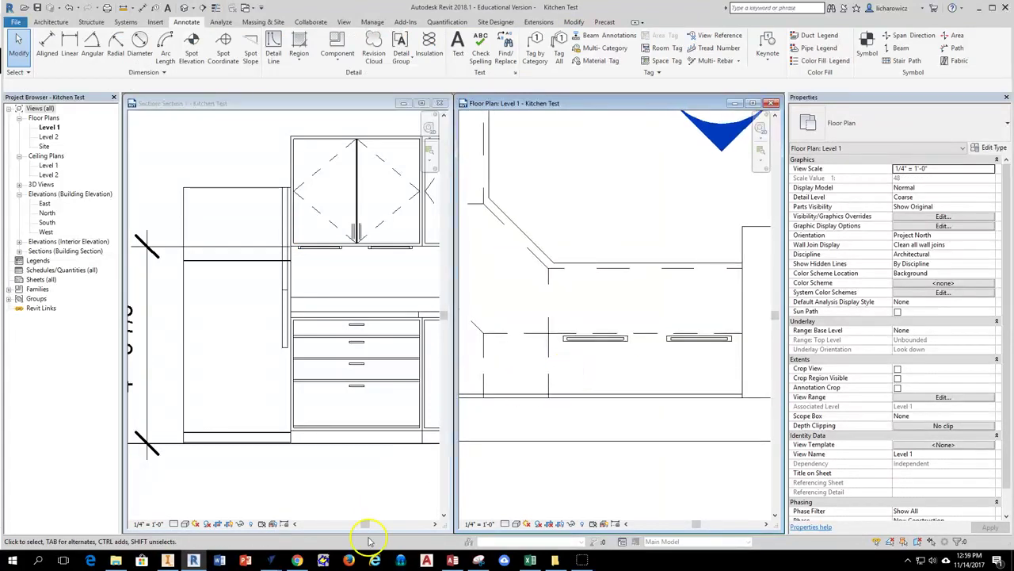
{"action": "left_click", "coordinate": [298, 560]}
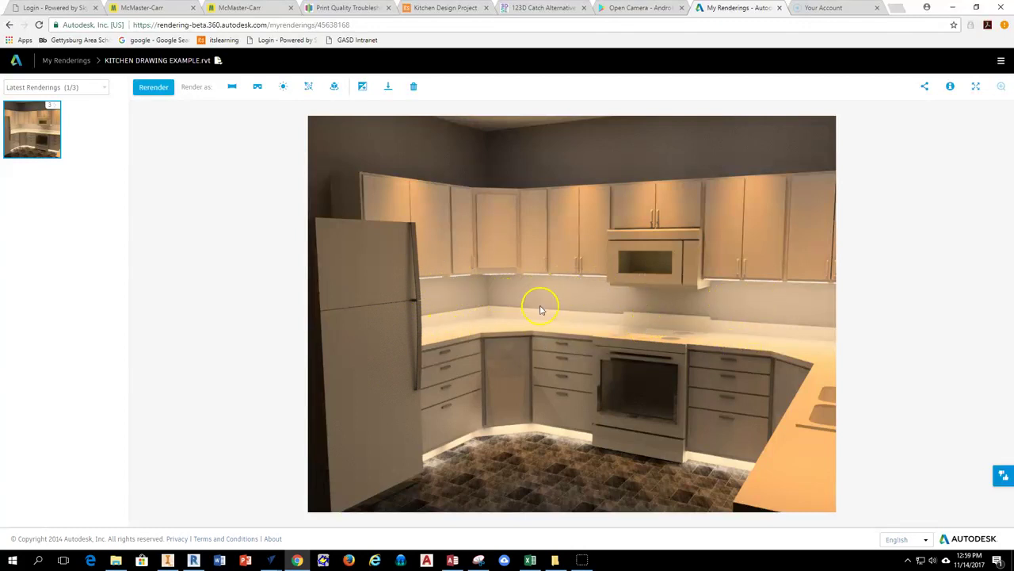
{"action": "left_click", "coordinate": [193, 560]}
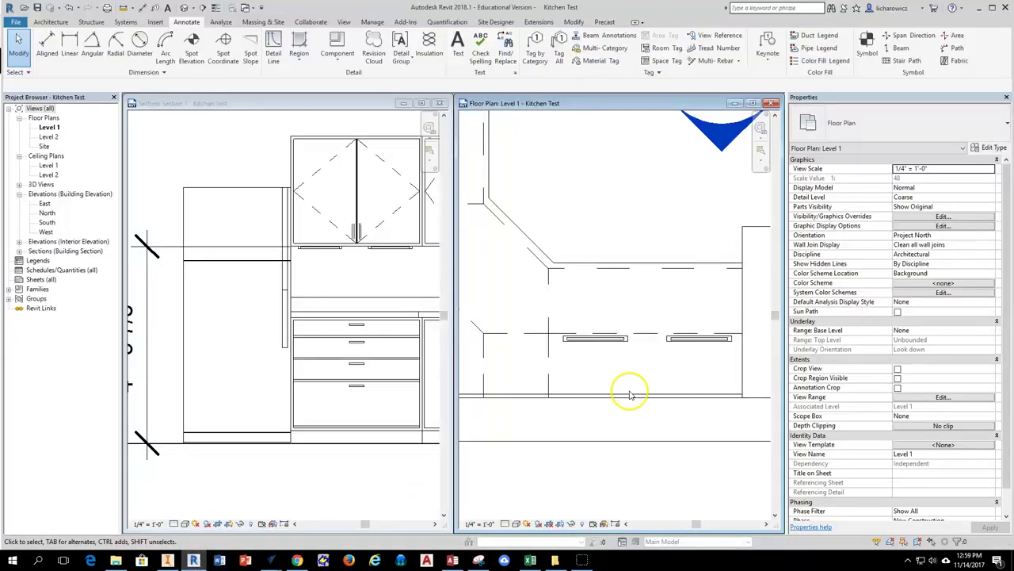
Step: Copy the corner-side downlight from under the 36" wall cabinet to beneath the upper corner cabinet in the Level 1 floor plan
{"action": "middle_click_drag", "start_coordinate": [596, 365], "coordinate": [632, 367]}
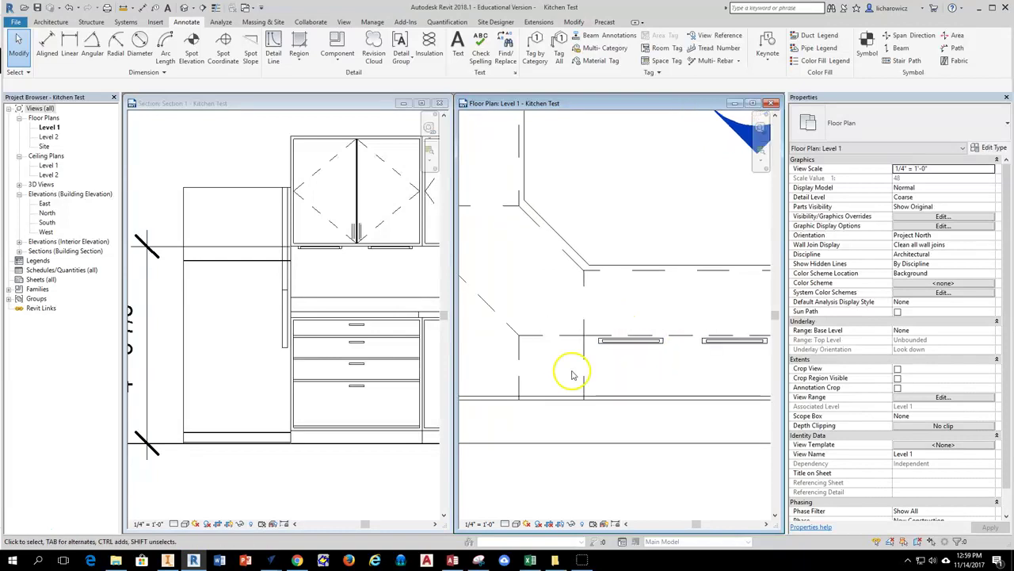
{"action": "left_click", "coordinate": [640, 341]}
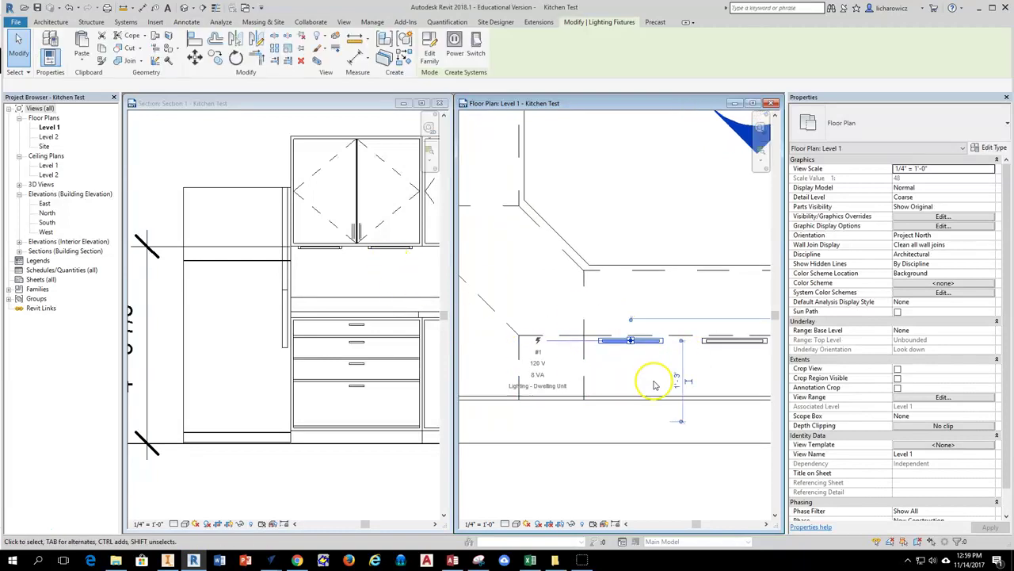
{"action": "left_click", "coordinate": [215, 58]}
{"action": "middle_click_drag", "start_coordinate": [578, 336], "coordinate": [661, 337]}
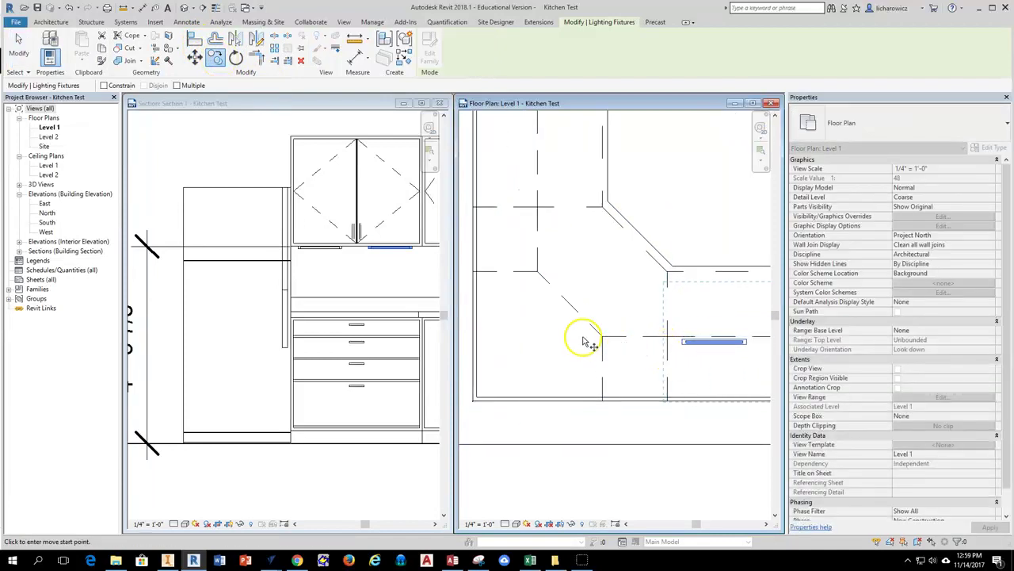
{"action": "left_click", "coordinate": [715, 342]}
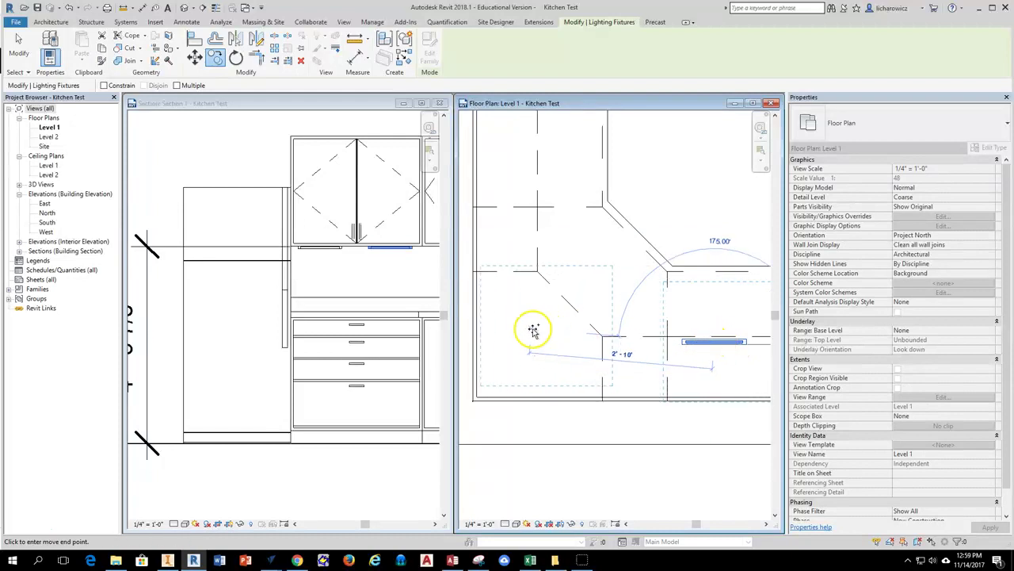
{"action": "left_click", "coordinate": [531, 325]}
Step: Rotate the corner downlight 45° so it runs parallel to the corner cabinet's diagonal front
{"action": "left_click", "coordinate": [236, 58]}
{"action": "scroll", "coordinate": [614, 340], "scroll_direction": "down", "scroll_amount": 2}
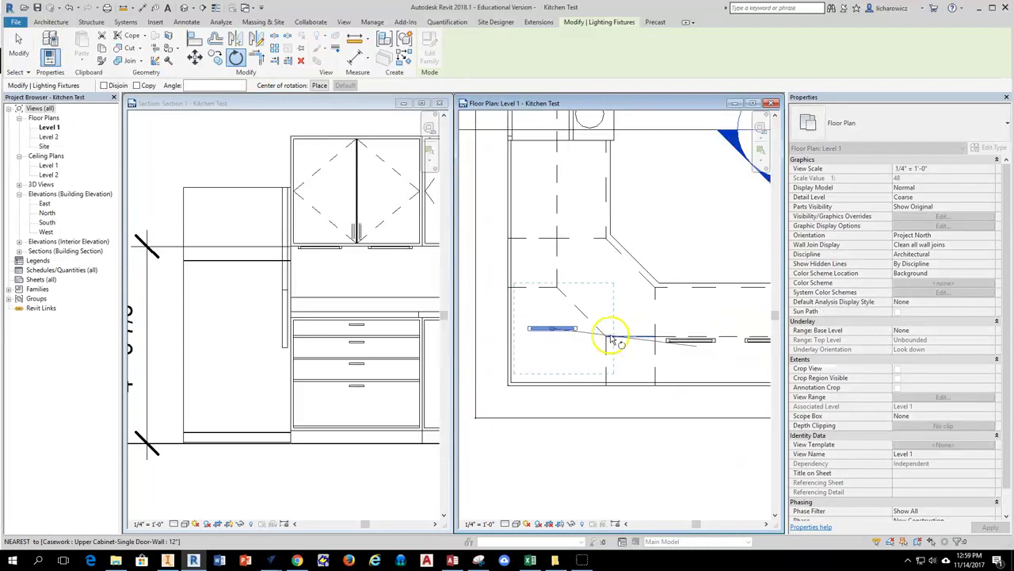
{"action": "scroll", "coordinate": [579, 328], "scroll_direction": "up", "scroll_amount": 2}
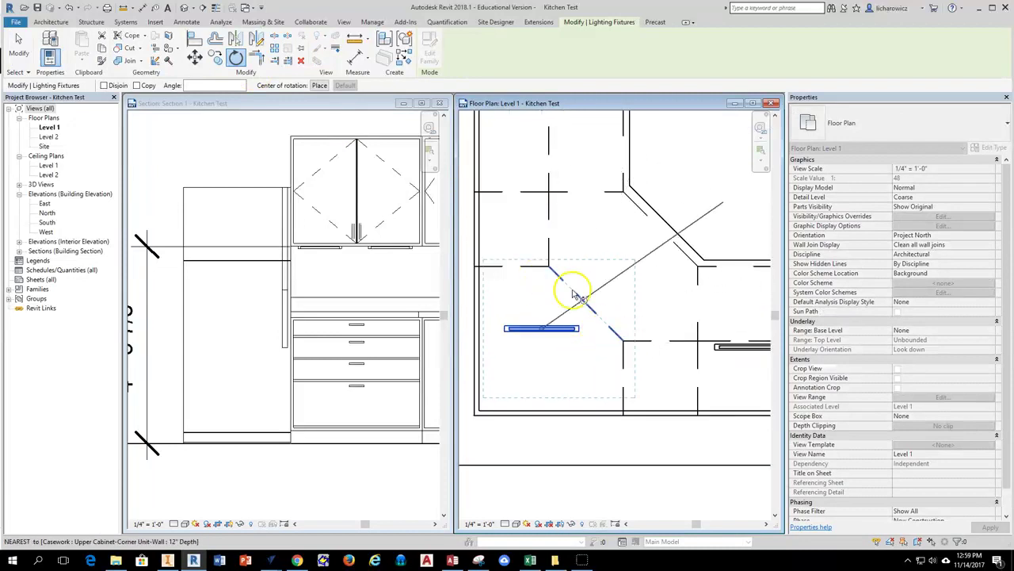
{"action": "scroll", "coordinate": [563, 287], "scroll_direction": "up", "scroll_amount": 1}
{"action": "scroll", "coordinate": [679, 364], "scroll_direction": "down", "scroll_amount": 2}
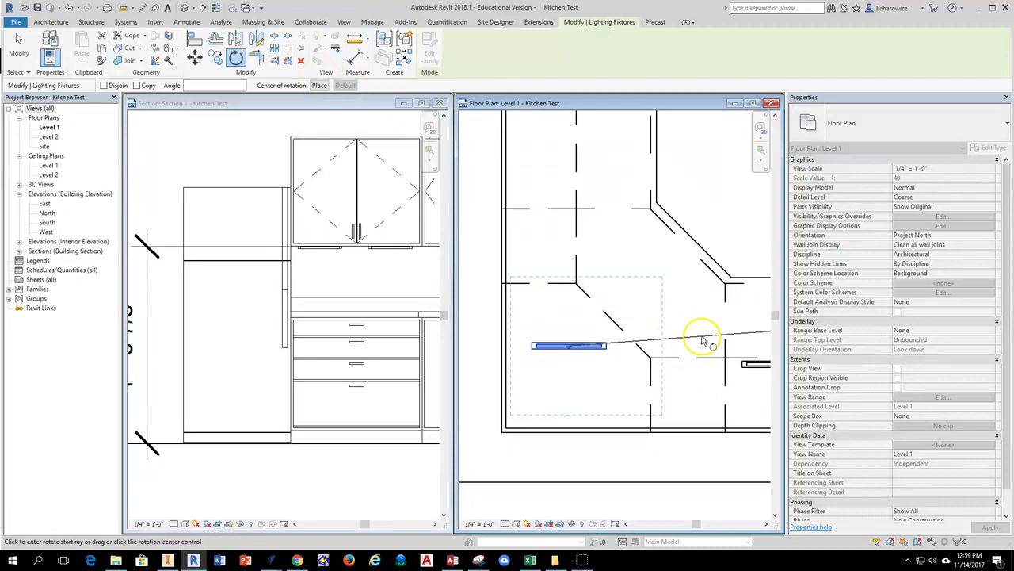
{"action": "scroll", "coordinate": [702, 341], "scroll_direction": "down", "scroll_amount": 2}
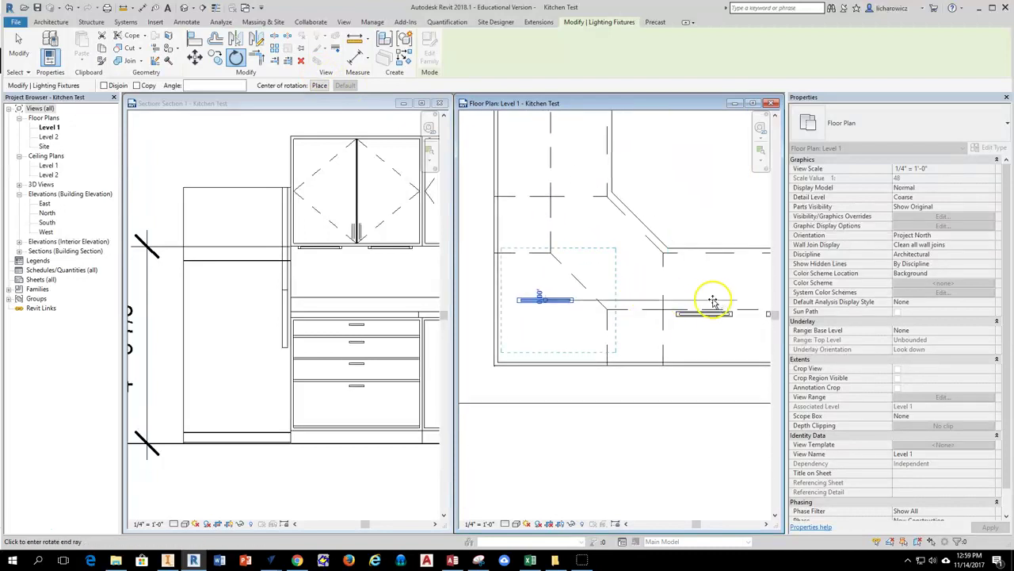
{"action": "left_click", "coordinate": [623, 382]}
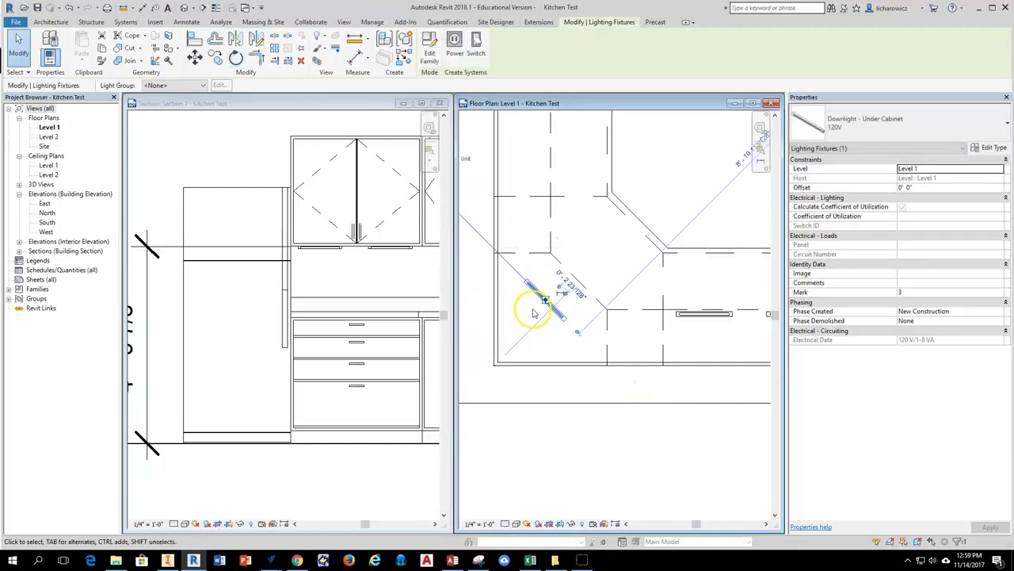
Step: Move the rotated downlight toward the corner cabinet's diagonal front edge and center it along that edge
{"action": "scroll", "coordinate": [554, 317], "scroll_direction": "up", "scroll_amount": 4}
{"action": "left_click_drag", "start_coordinate": [567, 300], "coordinate": [611, 280]}
{"action": "left_click", "coordinate": [600, 341]}
{"action": "scroll", "coordinate": [611, 356], "scroll_direction": "down", "scroll_amount": 3}
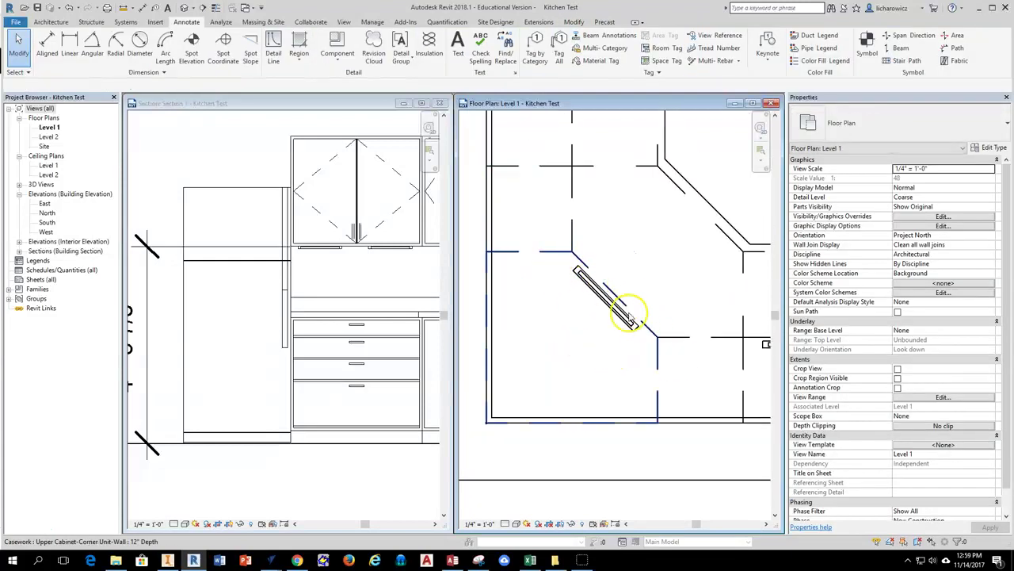
Step: Copy the corner-side horizontal downlight to the side wall, near the cabinets between the corner unit and the range
{"action": "scroll", "coordinate": [628, 313], "scroll_direction": "down", "scroll_amount": 3}
{"action": "scroll", "coordinate": [558, 382], "scroll_direction": "down", "scroll_amount": 2}
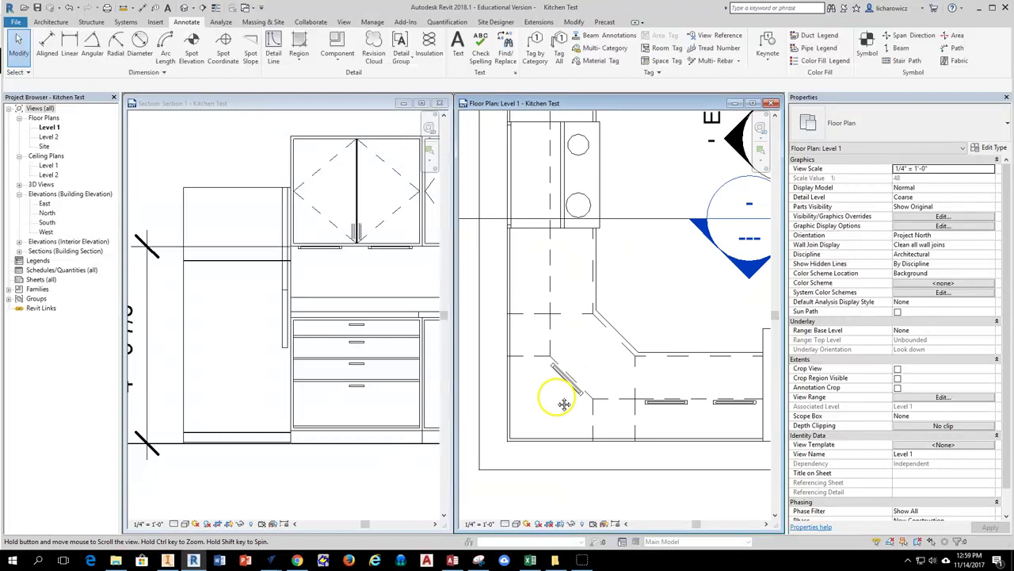
{"action": "left_click", "coordinate": [670, 405]}
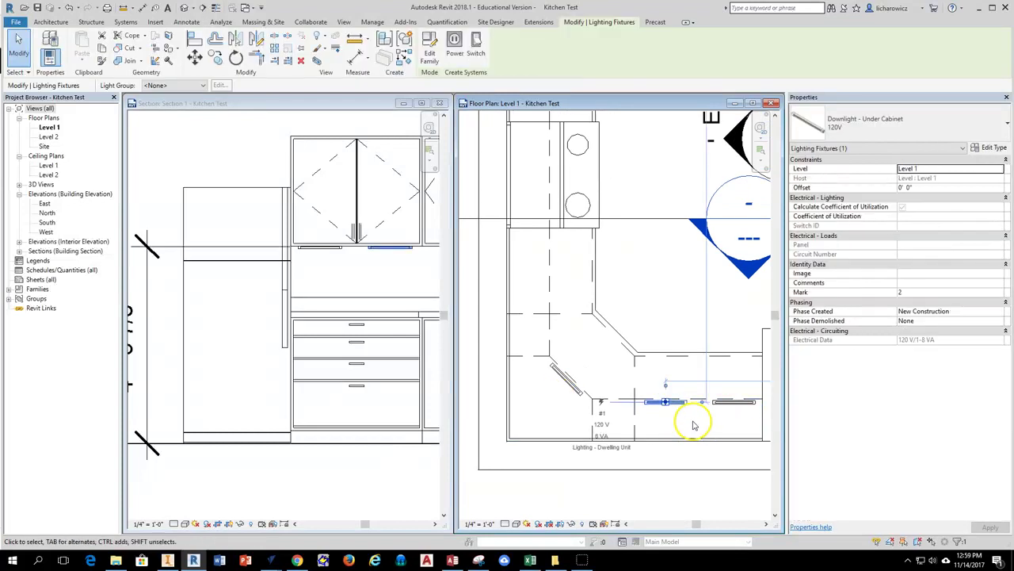
{"action": "left_click", "coordinate": [218, 62]}
{"action": "left_click", "coordinate": [665, 404]}
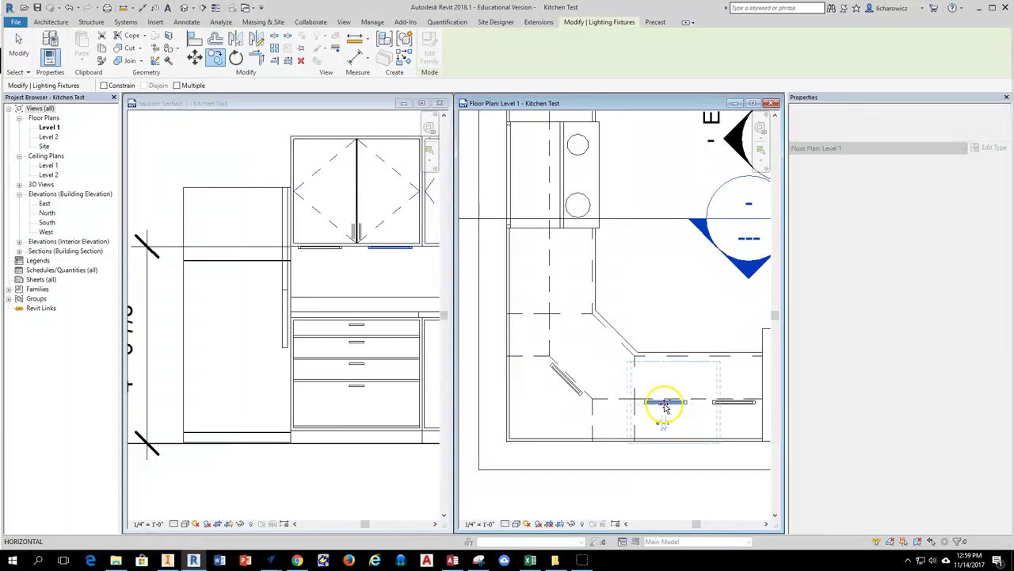
{"action": "left_click", "coordinate": [520, 329]}
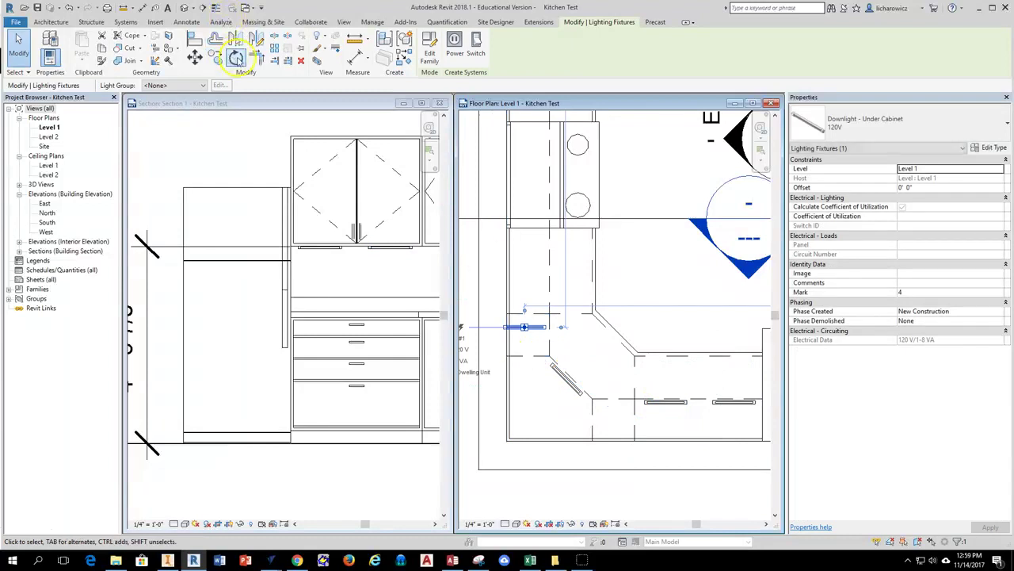
Step: Rotate the side-wall downlight 90° and move it along the front edge of the 24" double-door wall cabinet
{"action": "left_click", "coordinate": [235, 57]}
{"action": "left_click", "coordinate": [579, 328]}
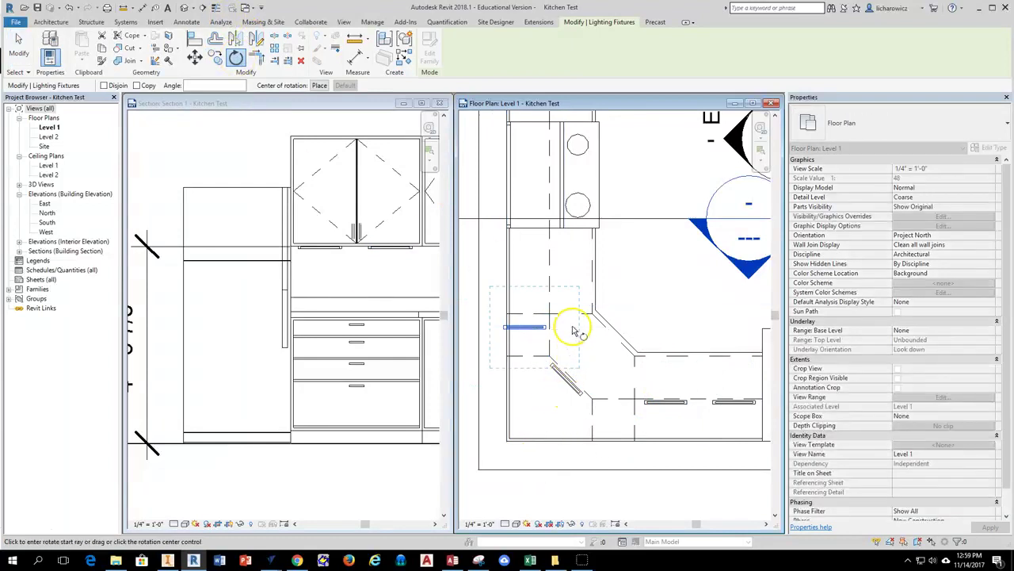
{"action": "left_click", "coordinate": [528, 392]}
{"action": "scroll", "coordinate": [526, 321], "scroll_direction": "up", "scroll_amount": 2}
{"action": "left_click_drag", "start_coordinate": [528, 311], "coordinate": [558, 254]}
{"action": "middle_click_drag", "start_coordinate": [558, 255], "coordinate": [536, 305]}
Step: Copy the vertical downlight end to end toward the range, so two sit under the 24" double-door wall cabinet
{"action": "scroll", "coordinate": [664, 379], "scroll_direction": "down", "scroll_amount": 2}
{"action": "middle_click_drag", "start_coordinate": [664, 377], "coordinate": [519, 303]}
{"action": "middle_click_drag", "start_coordinate": [554, 361], "coordinate": [680, 381]}
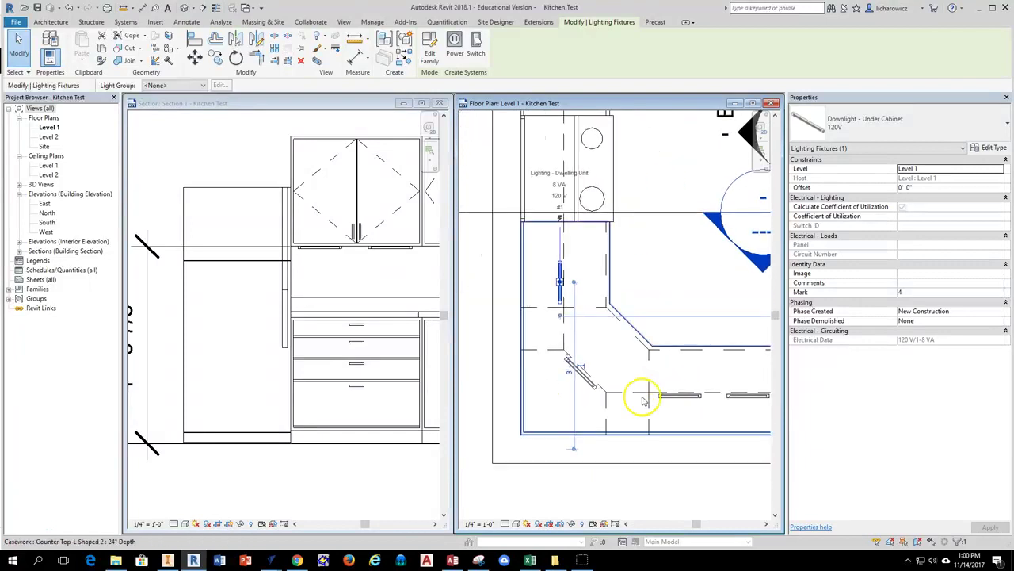
{"action": "middle_click_drag", "start_coordinate": [552, 306], "coordinate": [557, 362]}
{"action": "scroll", "coordinate": [555, 314], "scroll_direction": "up", "scroll_amount": 2}
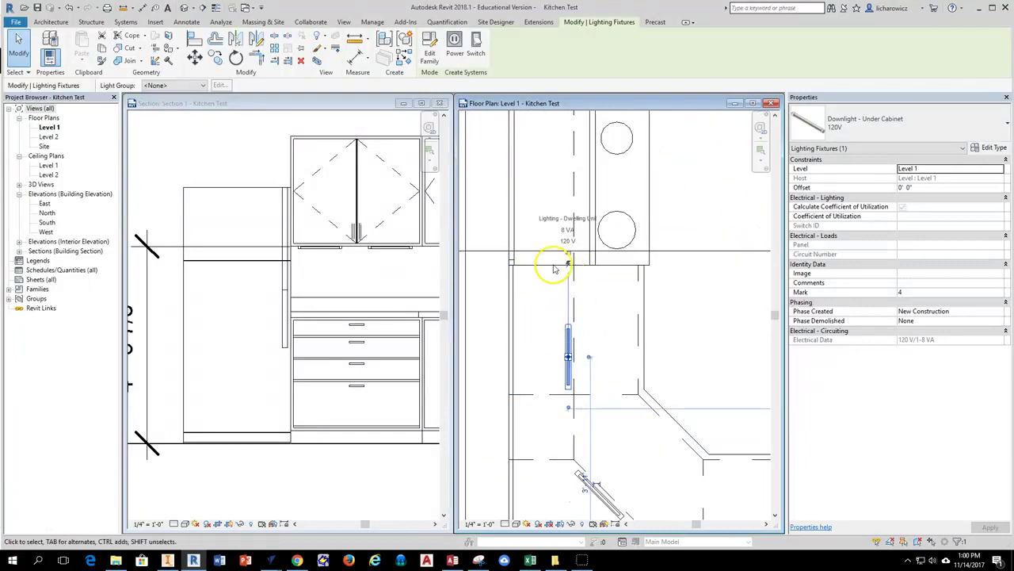
{"action": "left_click", "coordinate": [216, 57]}
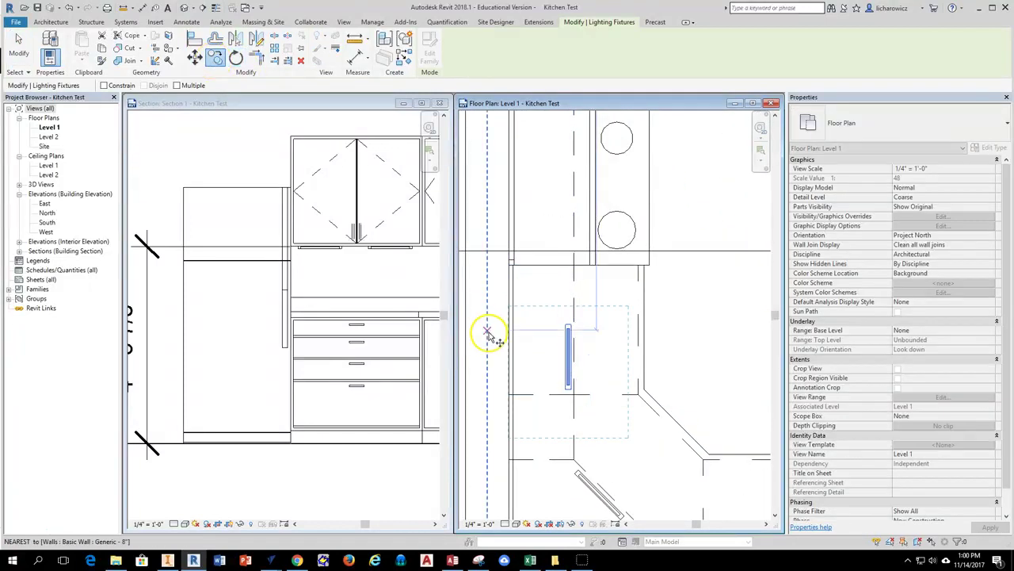
{"action": "scroll", "coordinate": [547, 339], "scroll_direction": "up", "scroll_amount": 2}
{"action": "left_click", "coordinate": [577, 424]}
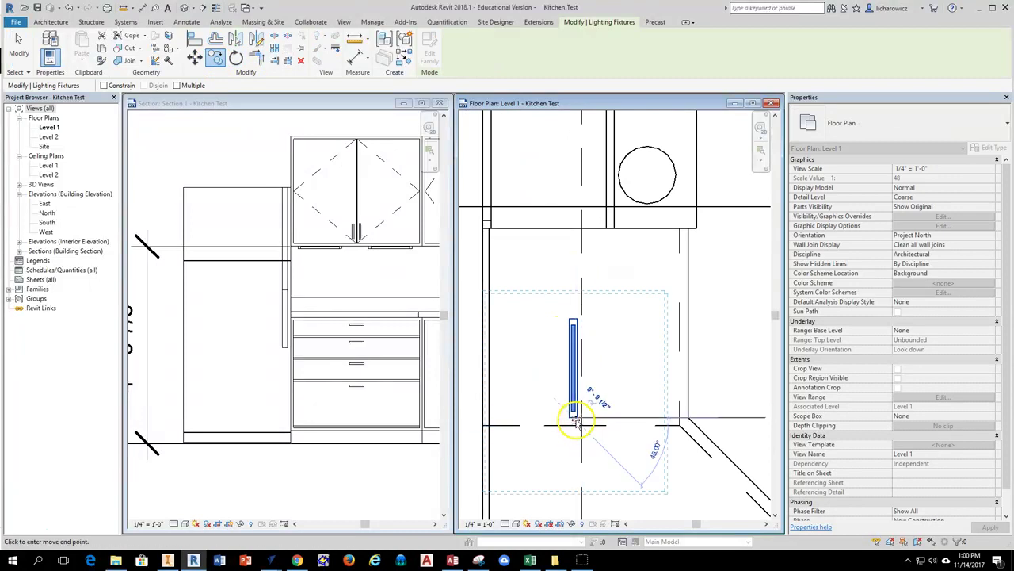
{"action": "left_click", "coordinate": [575, 321]}
{"action": "scroll", "coordinate": [558, 317], "scroll_direction": "down", "scroll_amount": 2}
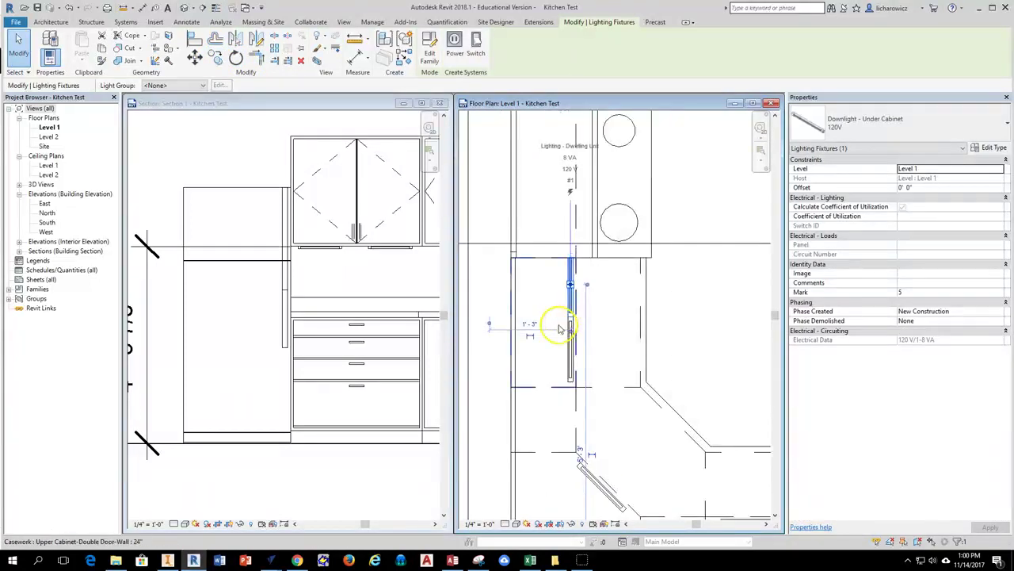
Step: Select both side-wall downlights and shift them slightly away from the range to fit within the 24" wall cabinet
{"action": "key", "text": "Escape"}
{"action": "scroll", "coordinate": [572, 317], "scroll_direction": "up", "scroll_amount": 2}
{"action": "left_click", "coordinate": [567, 323]}
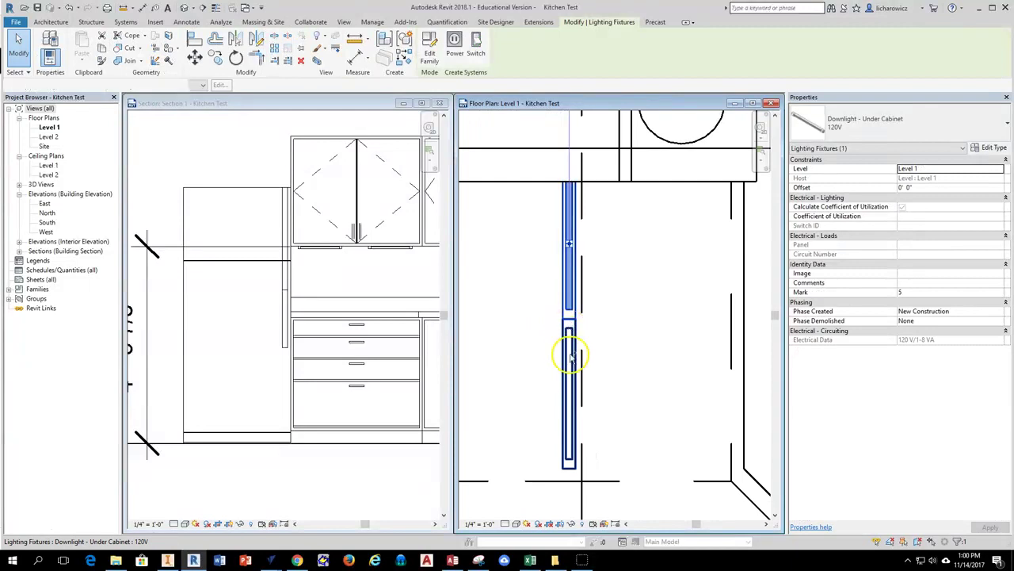
{"action": "scroll", "coordinate": [559, 329], "scroll_direction": "up", "scroll_amount": 2}
{"action": "scroll", "coordinate": [559, 336], "scroll_direction": "up", "scroll_amount": 3}
{"action": "left_click_drag", "start_coordinate": [552, 349], "coordinate": [559, 379]}
{"action": "scroll", "coordinate": [560, 388], "scroll_direction": "down", "scroll_amount": 4}
{"action": "key", "text": "Escape"}
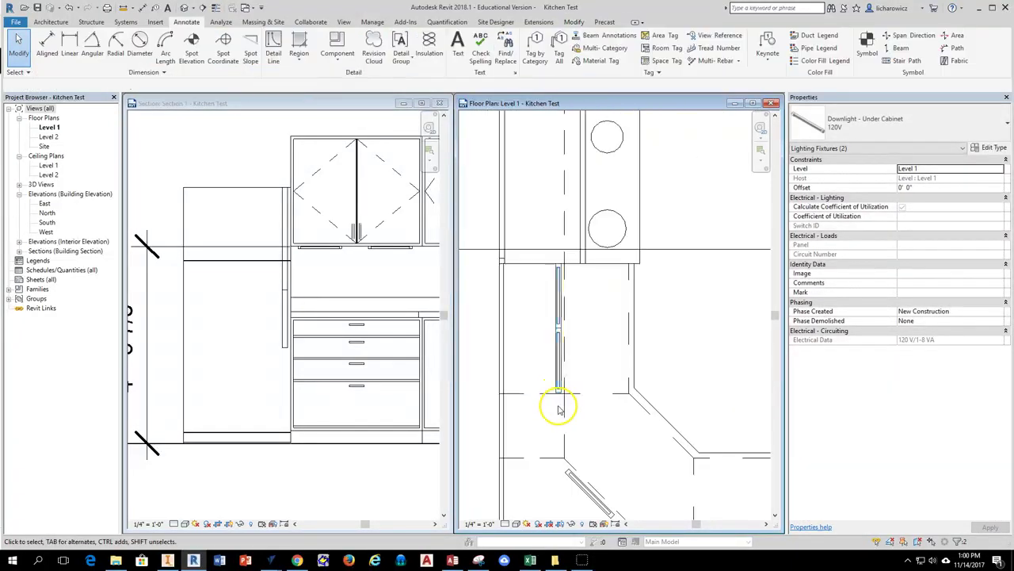
Step: Copy the pair of side-wall downlights vertically past the range, so the copies start at the range's opposite edge
{"action": "scroll", "coordinate": [563, 337], "scroll_direction": "down", "scroll_amount": 1}
{"action": "middle_click_drag", "start_coordinate": [576, 320], "coordinate": [552, 374]}
{"action": "left_click", "coordinate": [548, 371]}
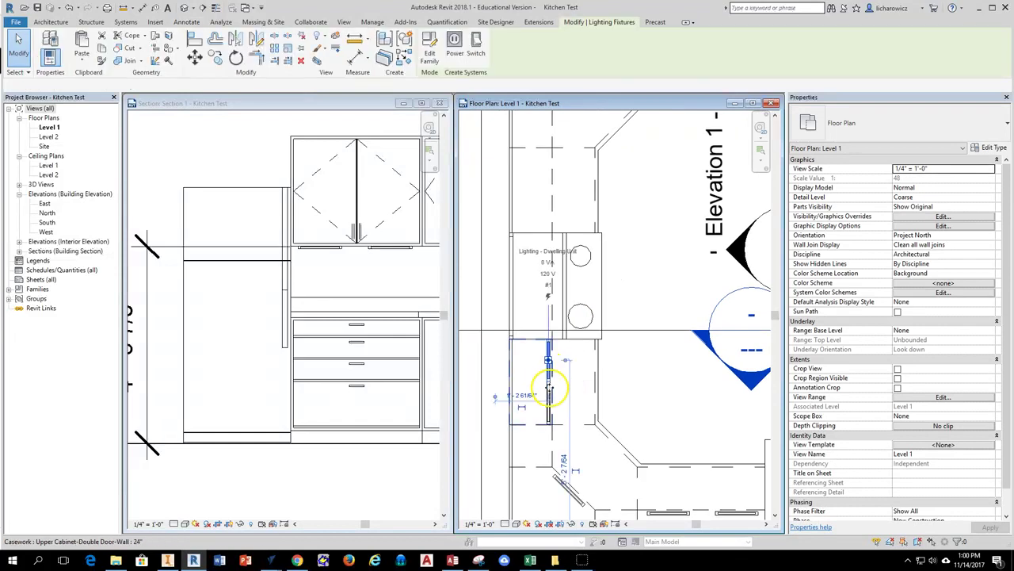
{"action": "scroll", "coordinate": [552, 416], "scroll_direction": "up", "scroll_amount": 3}
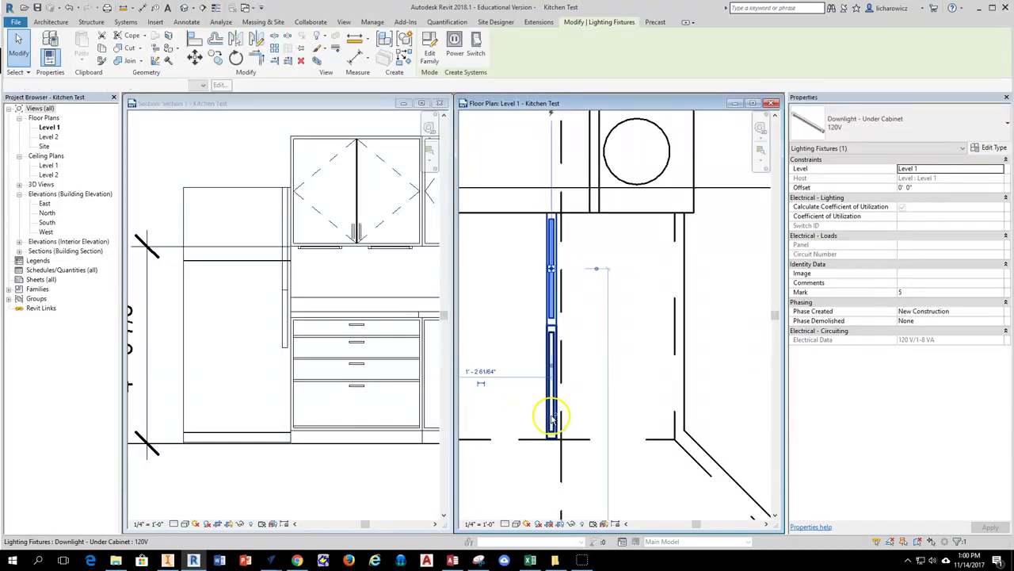
{"action": "left_click", "coordinate": [548, 419], "text": "ctrl"}
{"action": "scroll", "coordinate": [560, 246], "scroll_direction": "down", "scroll_amount": 3}
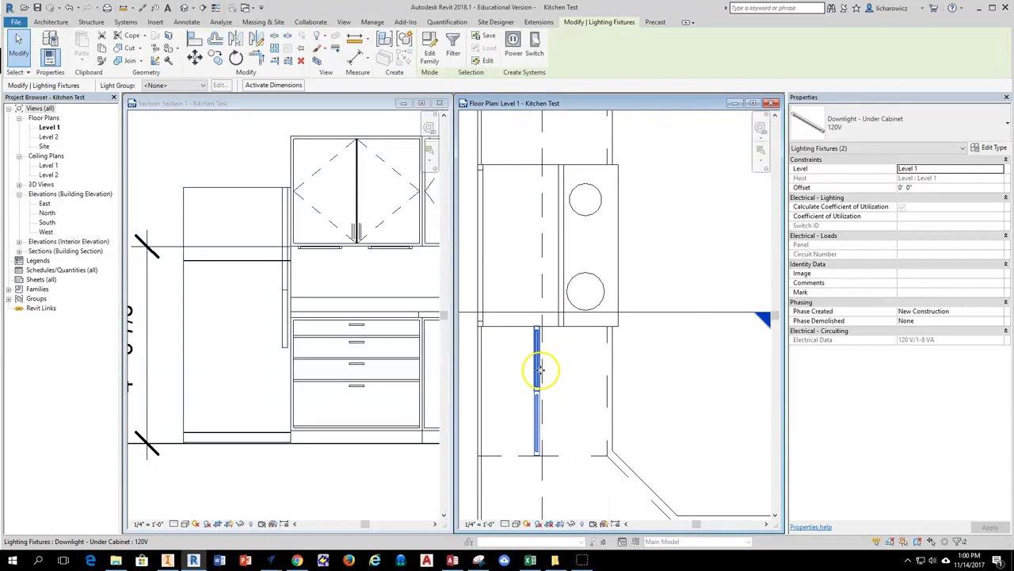
{"action": "left_click", "coordinate": [216, 57]}
{"action": "scroll", "coordinate": [539, 435], "scroll_direction": "up", "scroll_amount": 3}
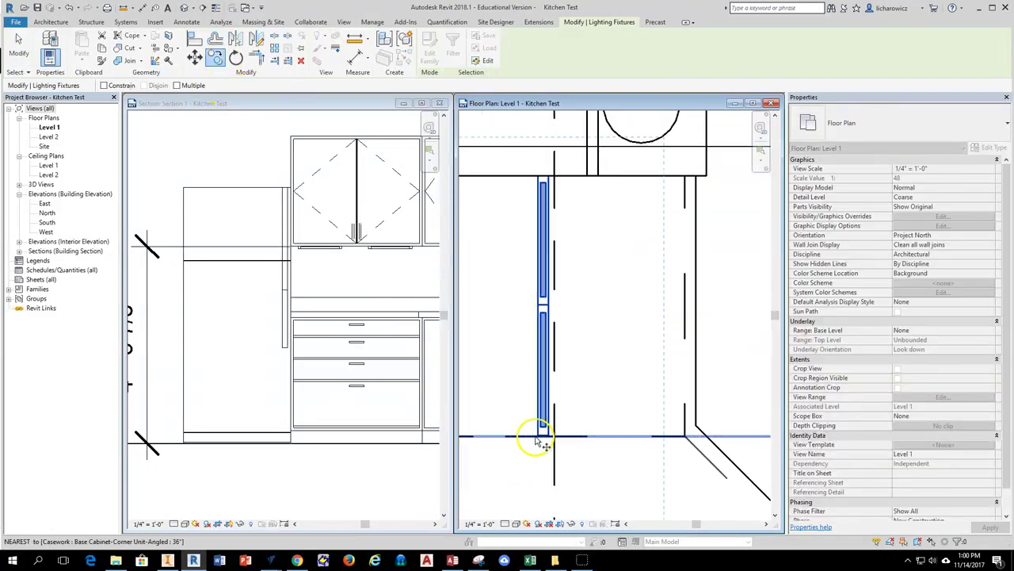
{"action": "left_click", "coordinate": [547, 433]}
{"action": "scroll", "coordinate": [547, 435], "scroll_direction": "down", "scroll_amount": 5}
{"action": "middle_click_drag", "start_coordinate": [547, 201], "coordinate": [537, 311]}
{"action": "scroll", "coordinate": [536, 309], "scroll_direction": "up", "scroll_amount": 4}
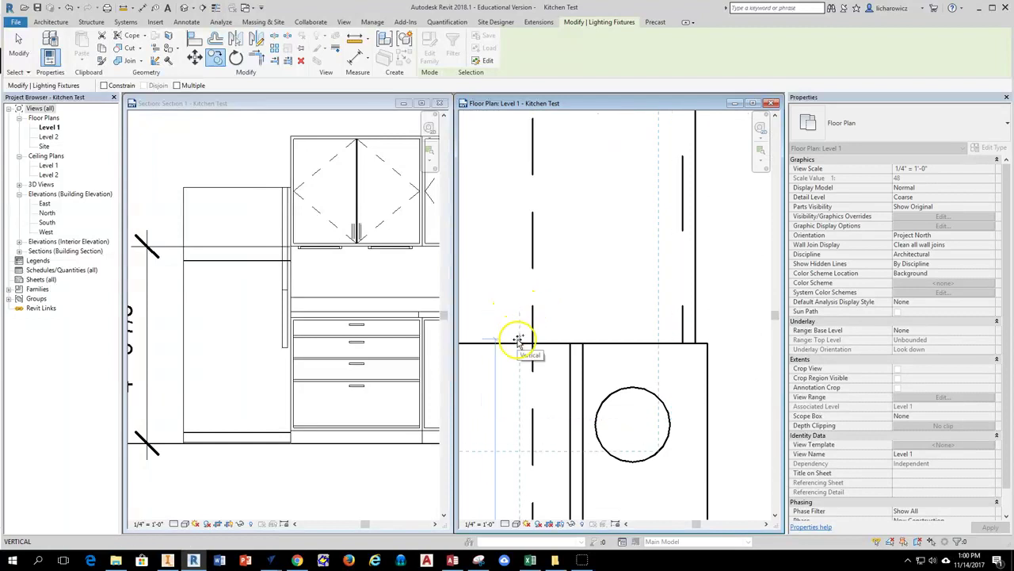
{"action": "left_click", "coordinate": [519, 339]}
{"action": "scroll", "coordinate": [548, 280], "scroll_direction": "down", "scroll_amount": 3}
{"action": "scroll", "coordinate": [549, 280], "scroll_direction": "down", "scroll_amount": 1}
{"action": "scroll", "coordinate": [583, 344], "scroll_direction": "down", "scroll_amount": 1}
{"action": "middle_click_drag", "start_coordinate": [624, 369], "coordinate": [595, 270]}
{"action": "left_click", "coordinate": [539, 208]}
{"action": "key", "text": "ctrl+z"}
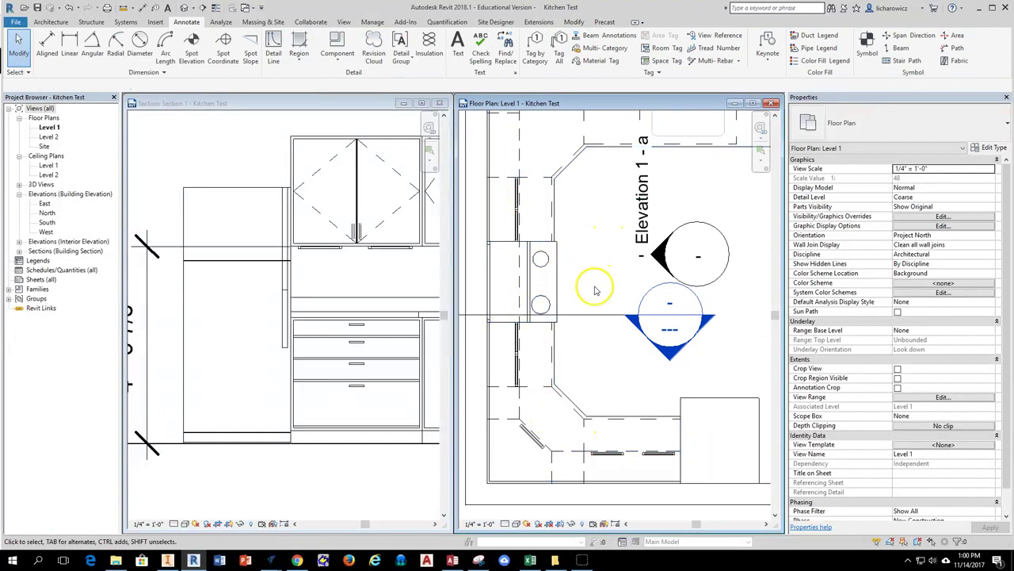
Step: Examine the downlights under the wall cabinet in Section 1, compare them with the example kitchen rendering in Chrome, and return to Revit
{"action": "scroll", "coordinate": [392, 277], "scroll_direction": "down", "scroll_amount": 3}
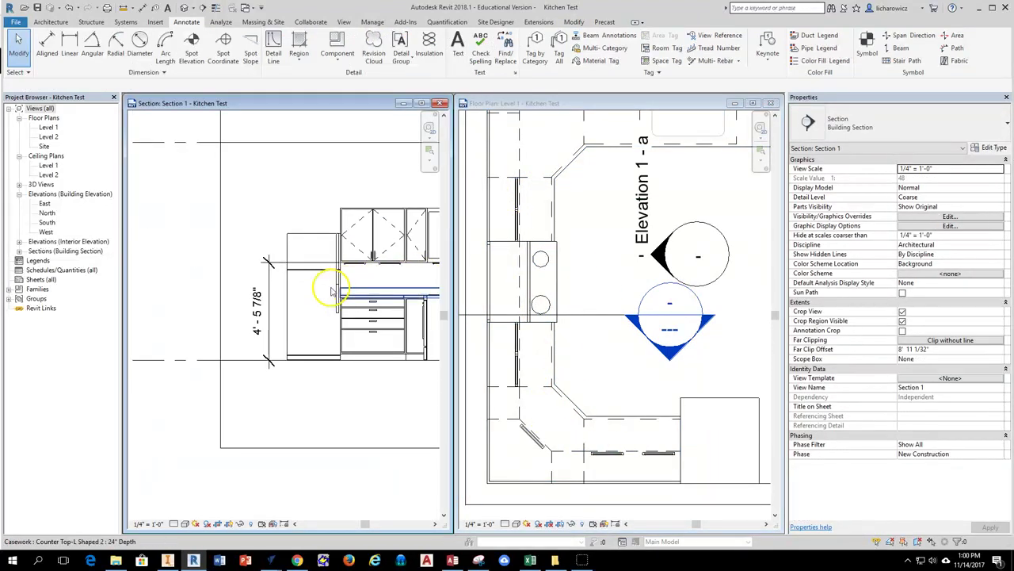
{"action": "scroll", "coordinate": [380, 283], "scroll_direction": "up", "scroll_amount": 5}
{"action": "scroll", "coordinate": [273, 296], "scroll_direction": "up", "scroll_amount": 3}
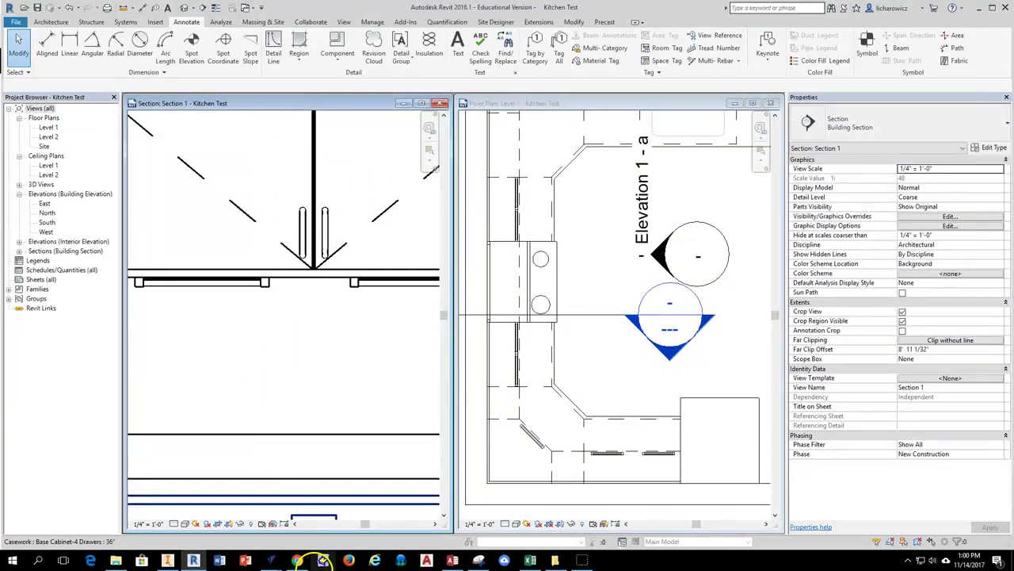
{"action": "left_click", "coordinate": [298, 561]}
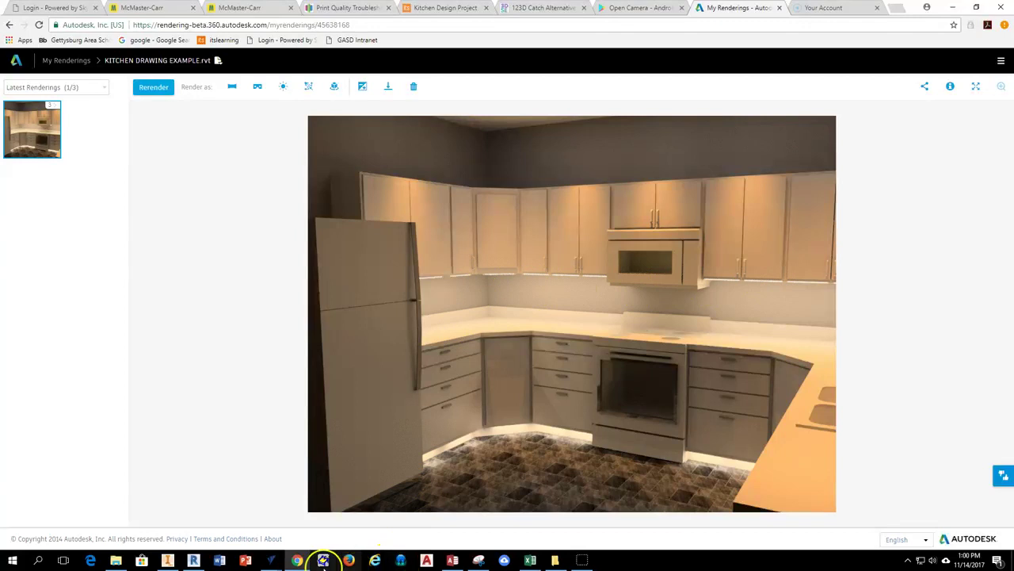
{"action": "left_click", "coordinate": [194, 561]}
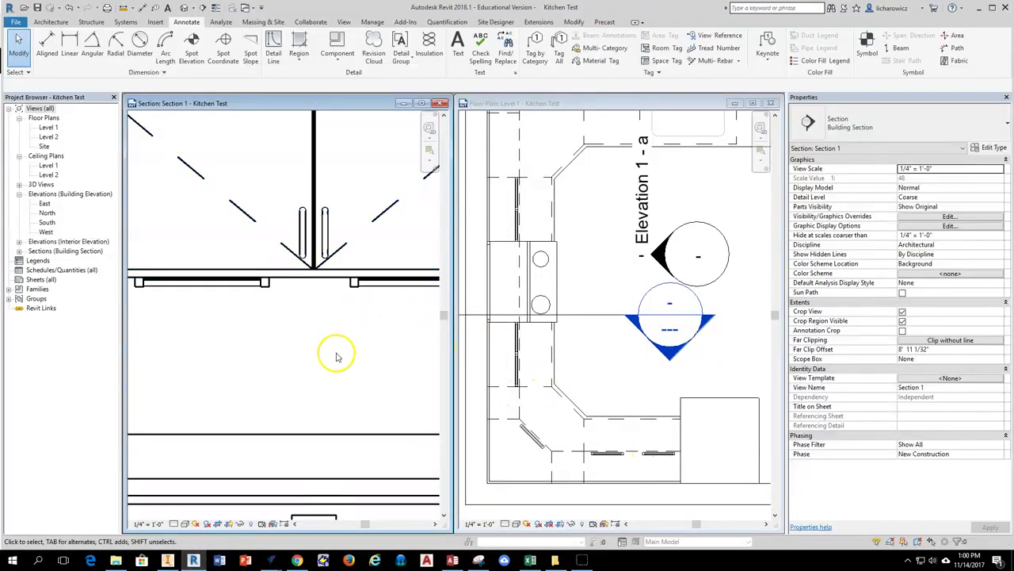
Step: Select all instances of the under-cabinet downlight in the entire project
{"action": "left_click", "coordinate": [235, 285]}
{"action": "left_click", "coordinate": [227, 283]}
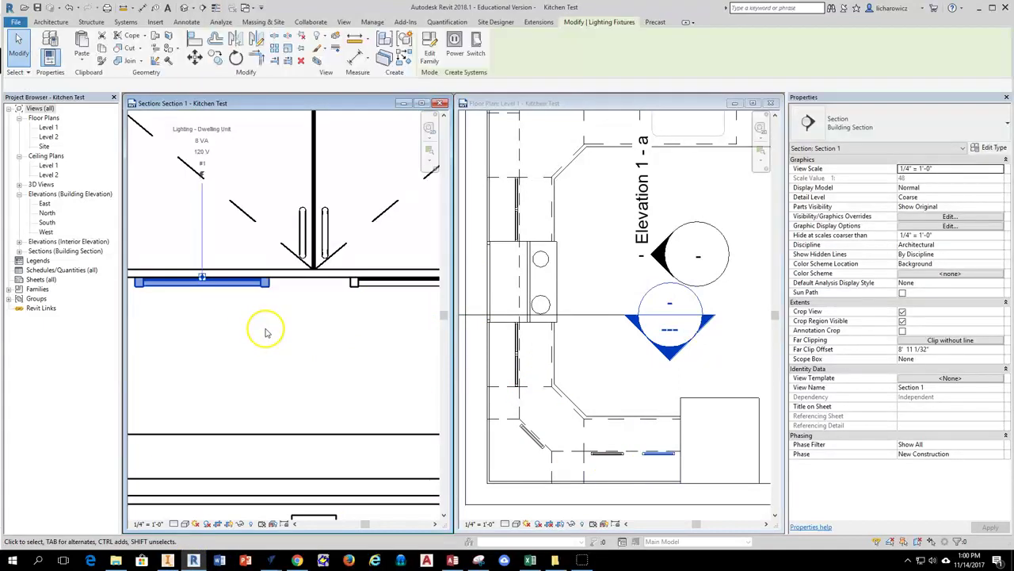
{"action": "right_click", "coordinate": [266, 332]}
{"action": "mouse_move", "coordinate": [340, 206]}
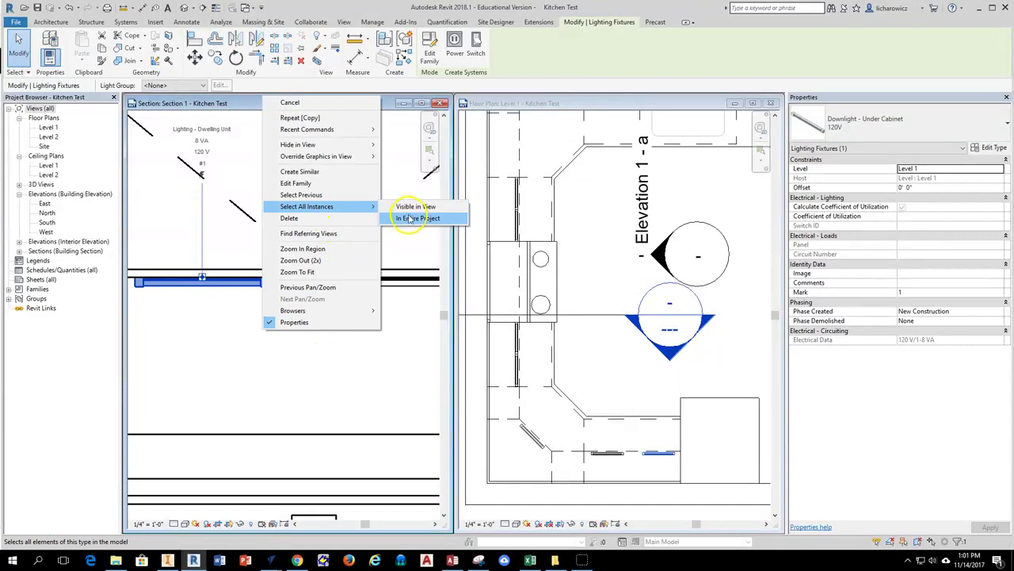
{"action": "left_click", "coordinate": [411, 218]}
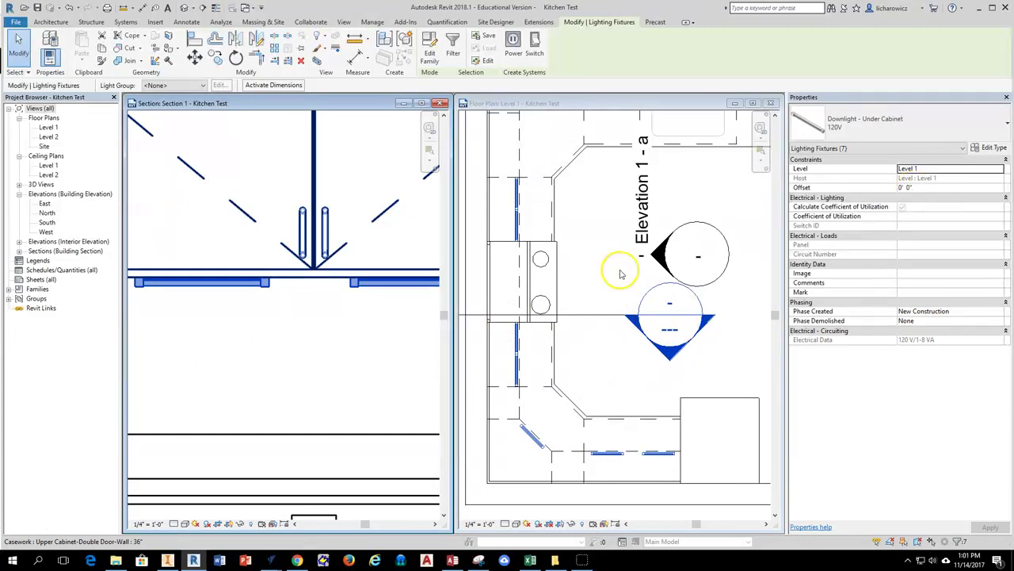
Step: Set the offset of all selected under-cabinet downlights to 1/2" and inspect their fit beneath the wall cabinet in Section 1
{"action": "left_click", "coordinate": [909, 189]}
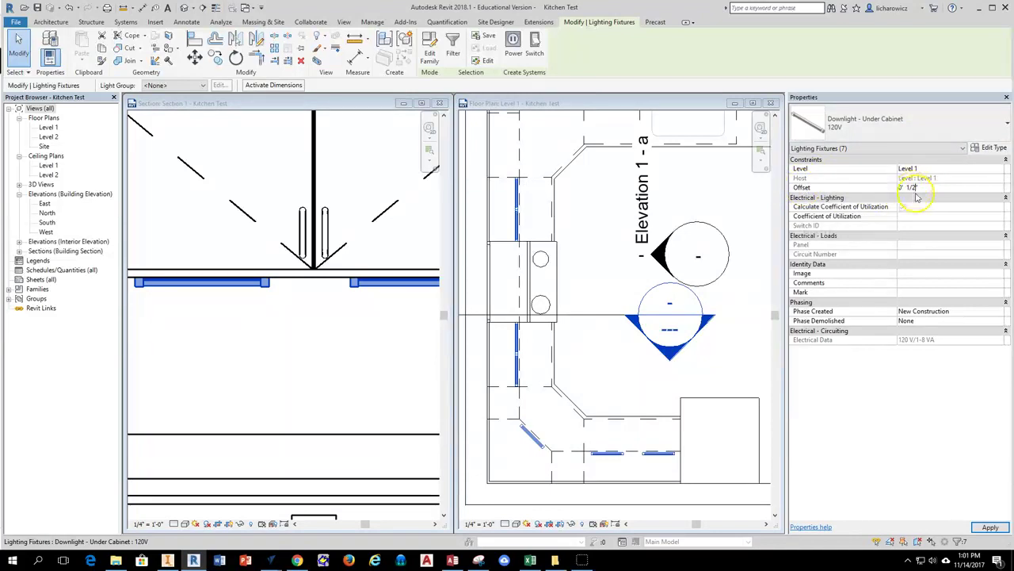
{"action": "left_click", "coordinate": [396, 301]}
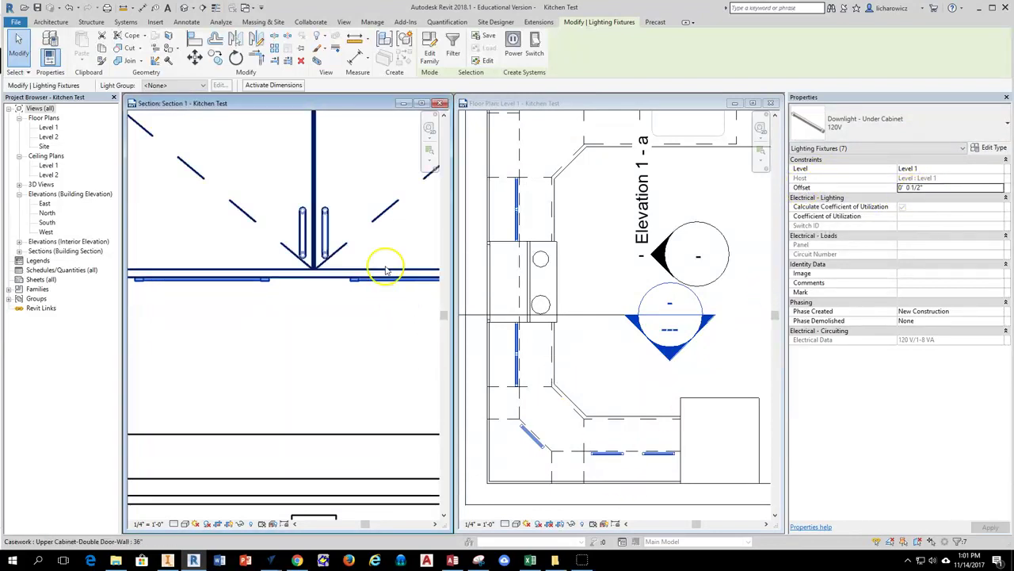
{"action": "scroll", "coordinate": [369, 279], "scroll_direction": "up", "scroll_amount": 3}
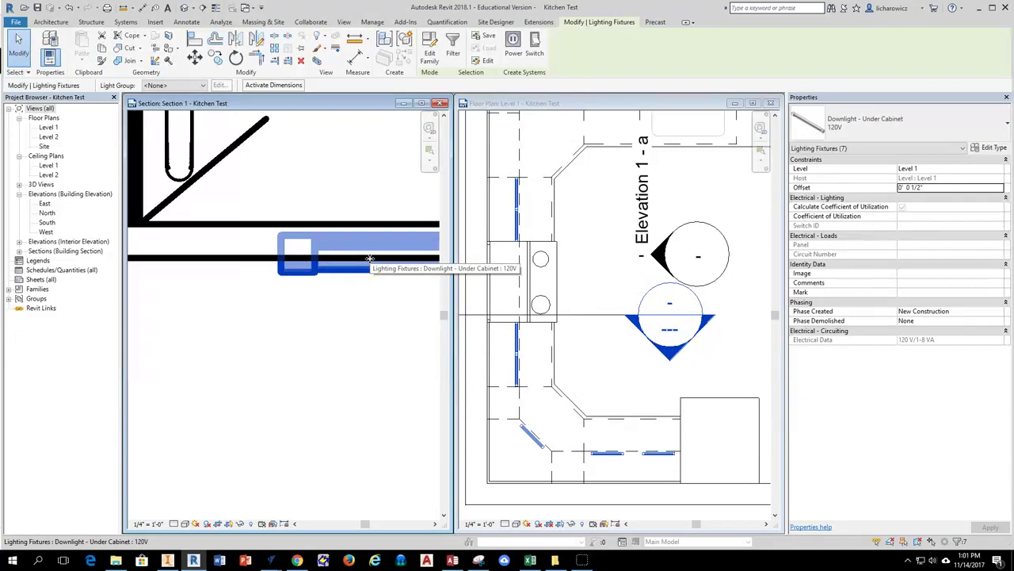
{"action": "scroll", "coordinate": [369, 290], "scroll_direction": "down", "scroll_amount": 3}
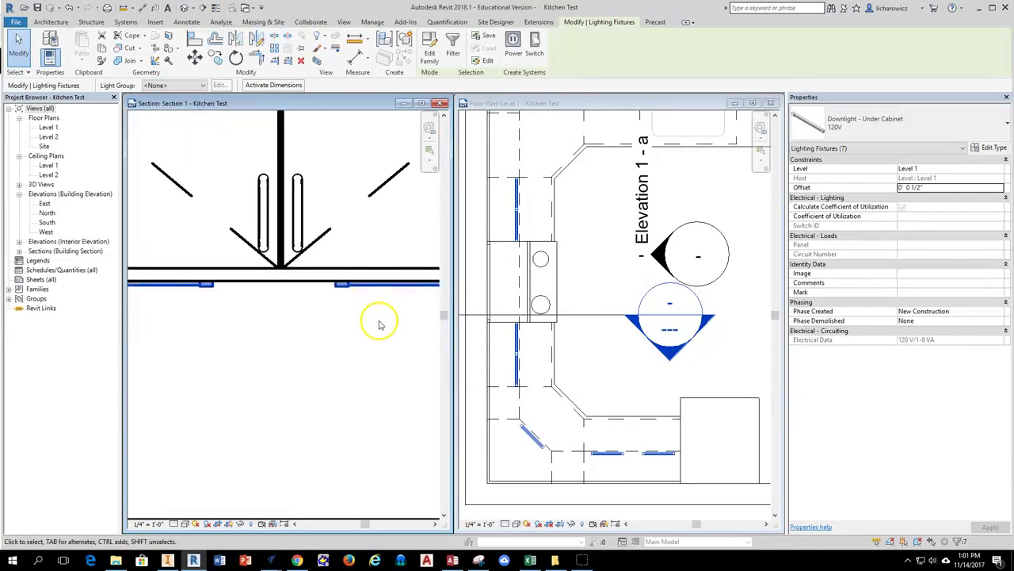
Step: Compare the lighting with the example kitchen rendering in Chrome, return to Revit, and clear the downlight selection in the Level 1 plan
{"action": "left_click", "coordinate": [297, 561]}
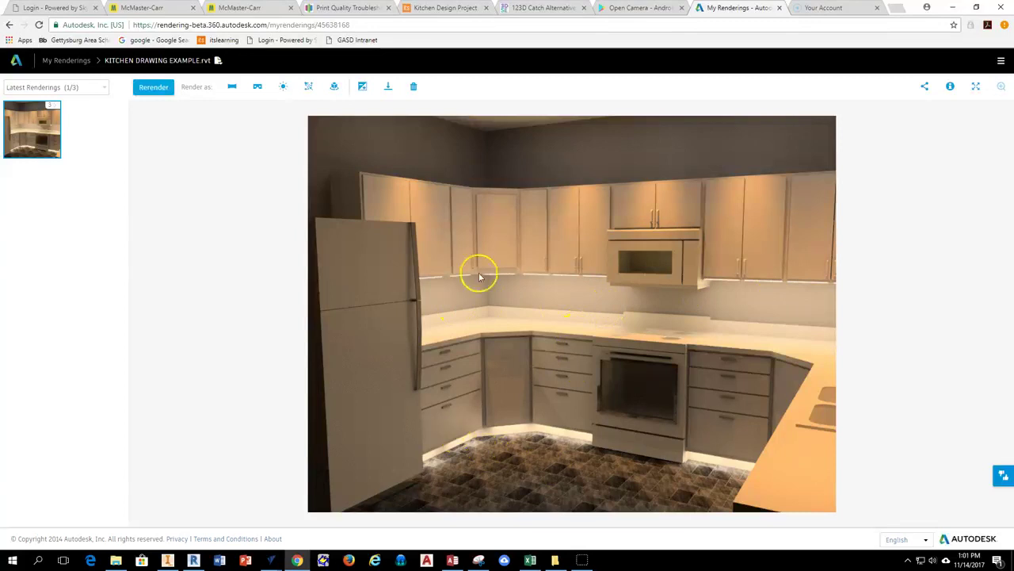
{"action": "left_click", "coordinate": [193, 560]}
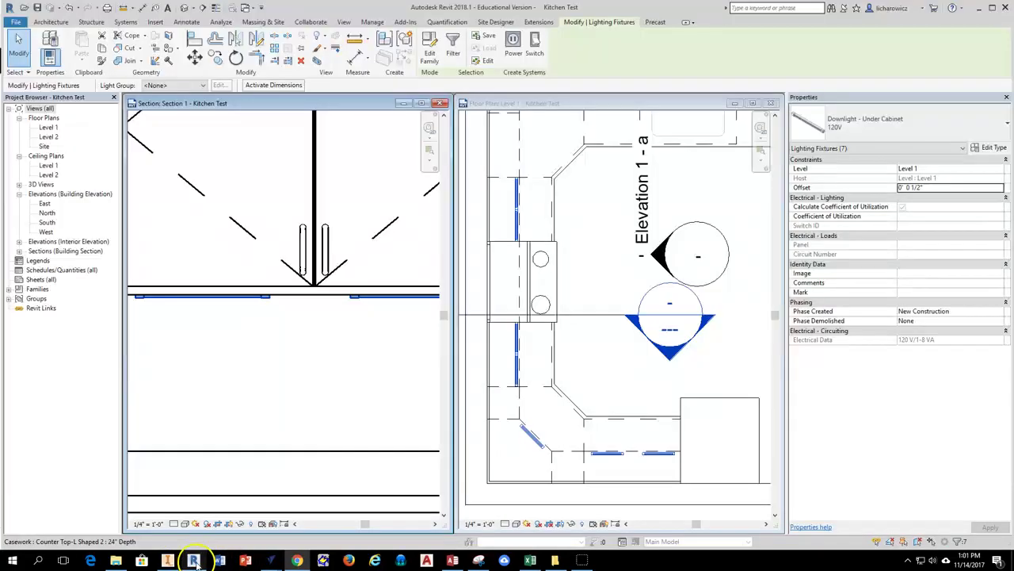
{"action": "scroll", "coordinate": [538, 333], "scroll_direction": "down", "scroll_amount": 5}
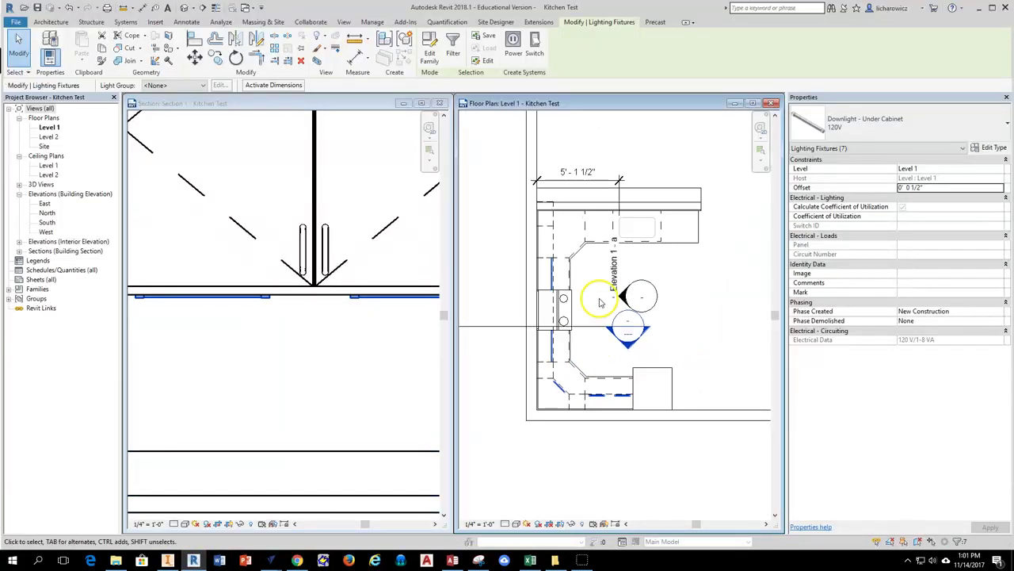
{"action": "middle_click_drag", "start_coordinate": [657, 297], "coordinate": [665, 308]}
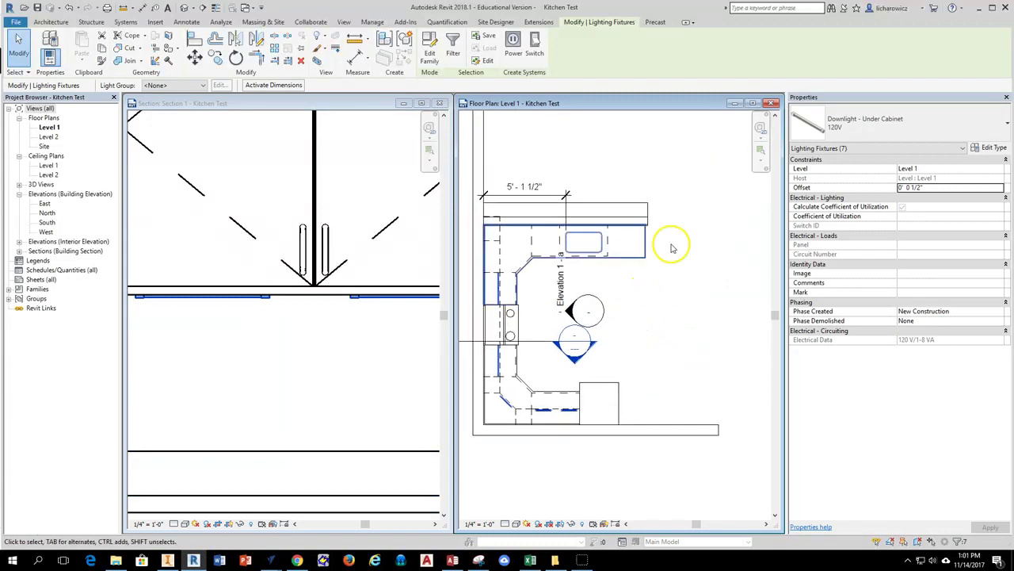
{"action": "left_click", "coordinate": [634, 332]}
Step: Copy the two downlights beside the refrigerator straight out to just beyond the countertop's front edge in the Level 1 plan
{"action": "scroll", "coordinate": [542, 408], "scroll_direction": "up", "scroll_amount": 4}
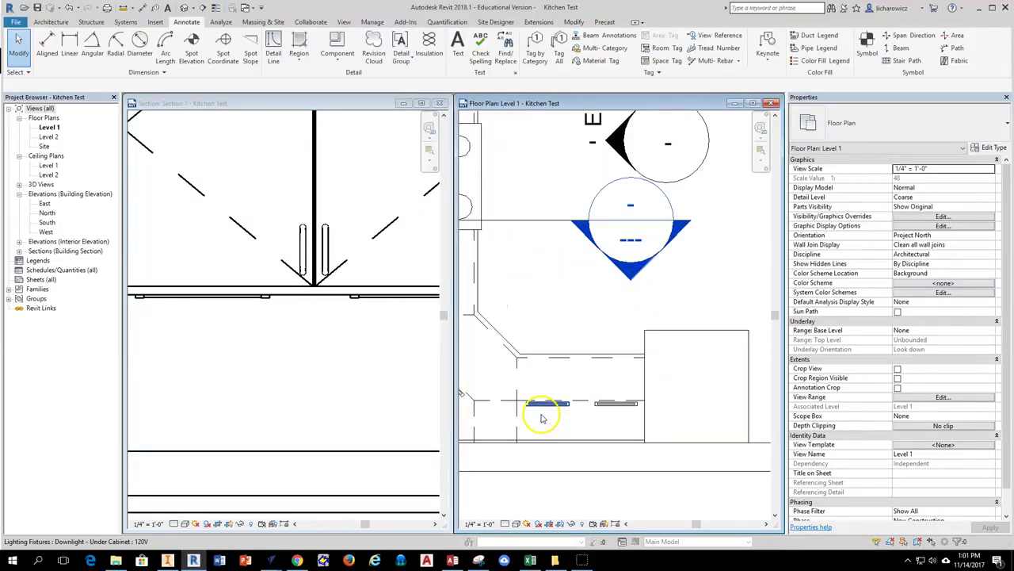
{"action": "middle_click_drag", "start_coordinate": [574, 362], "coordinate": [578, 419]}
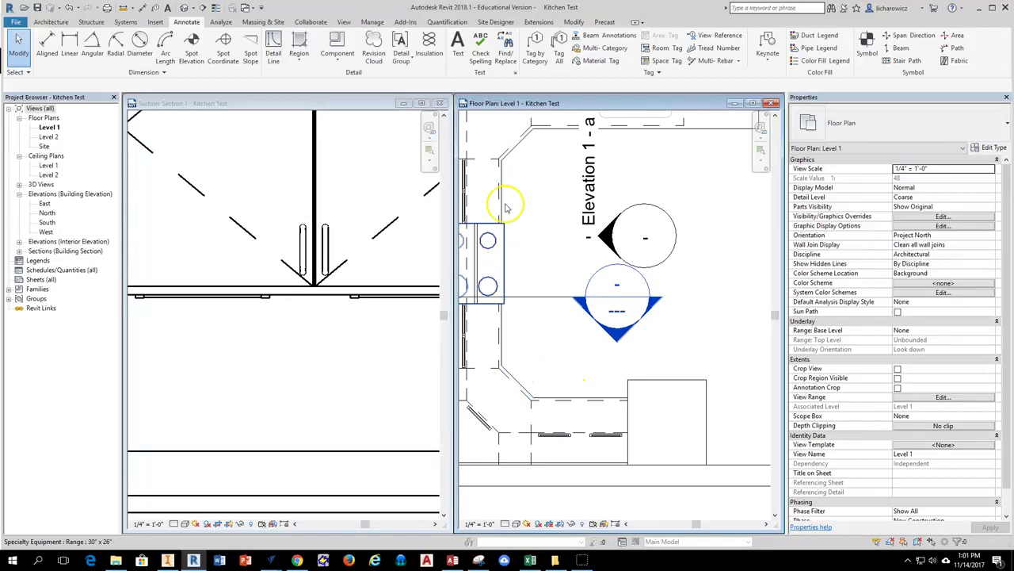
{"action": "scroll", "coordinate": [523, 262], "scroll_direction": "down", "scroll_amount": 2}
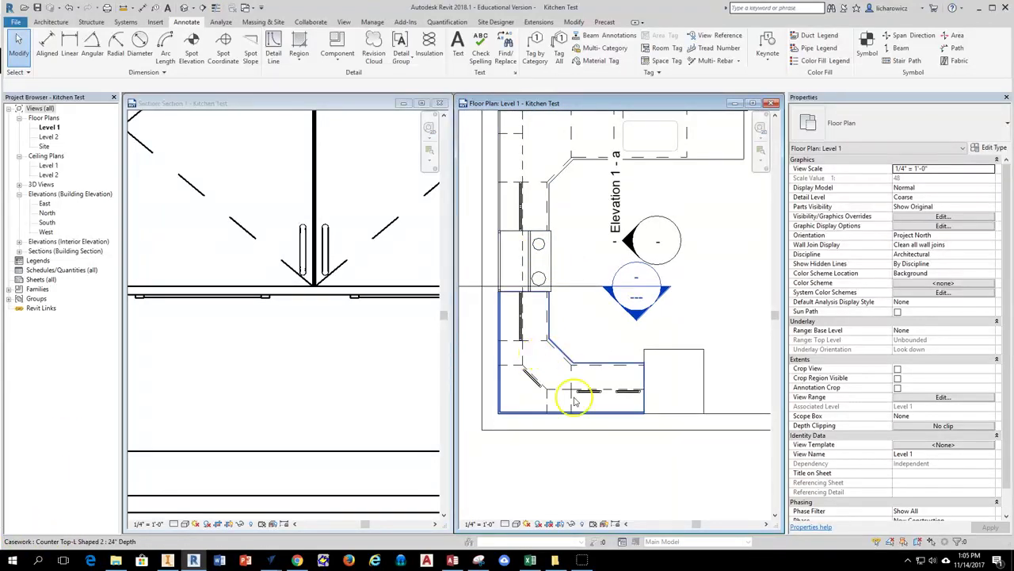
{"action": "scroll", "coordinate": [598, 382], "scroll_direction": "up", "scroll_amount": 3}
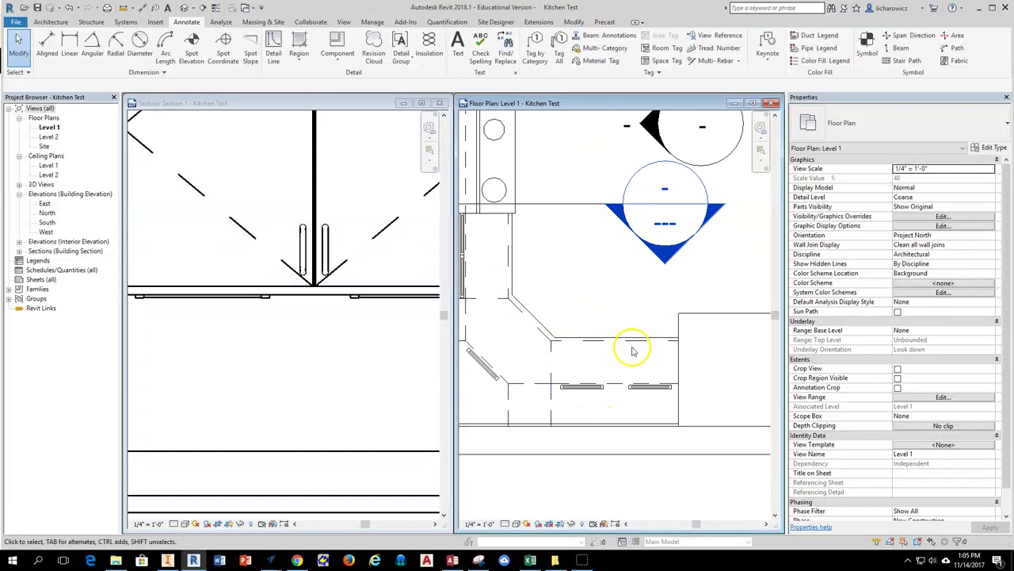
{"action": "scroll", "coordinate": [584, 378], "scroll_direction": "up", "scroll_amount": 1}
{"action": "scroll", "coordinate": [599, 404], "scroll_direction": "up", "scroll_amount": 1}
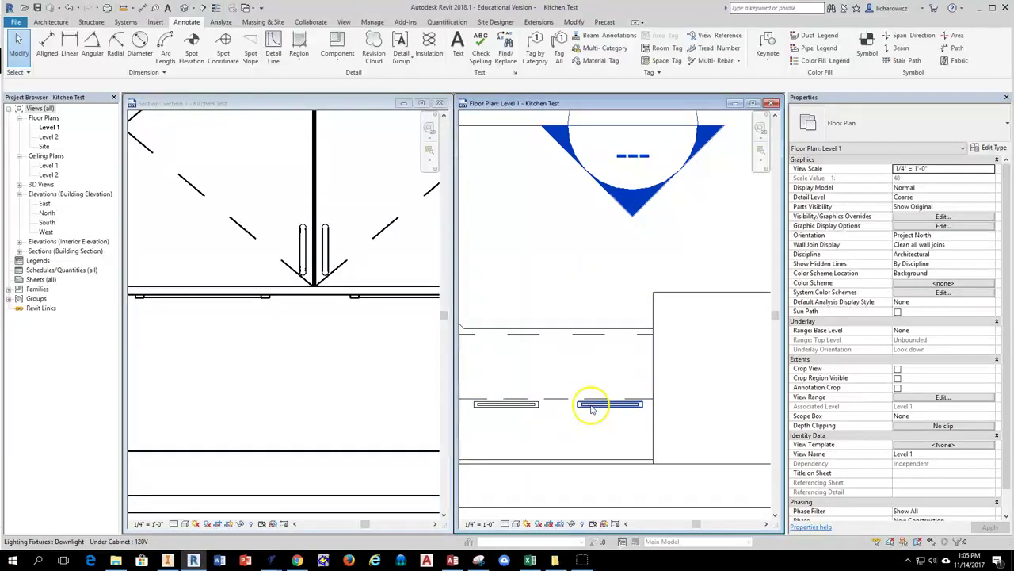
{"action": "left_click", "coordinate": [591, 409]}
{"action": "scroll", "coordinate": [594, 410], "scroll_direction": "up", "scroll_amount": 2}
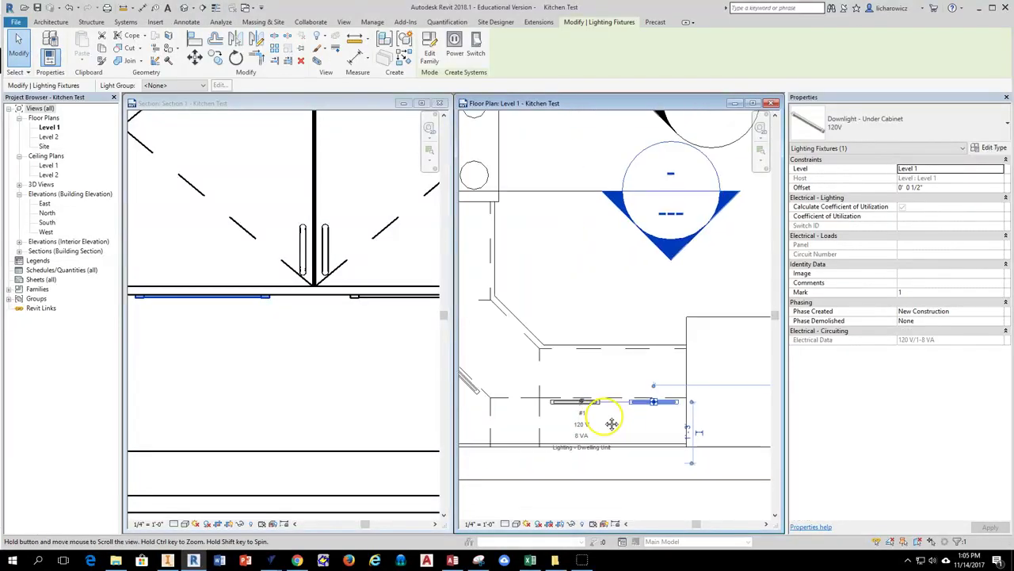
{"action": "left_click", "coordinate": [565, 401], "text": "ctrl"}
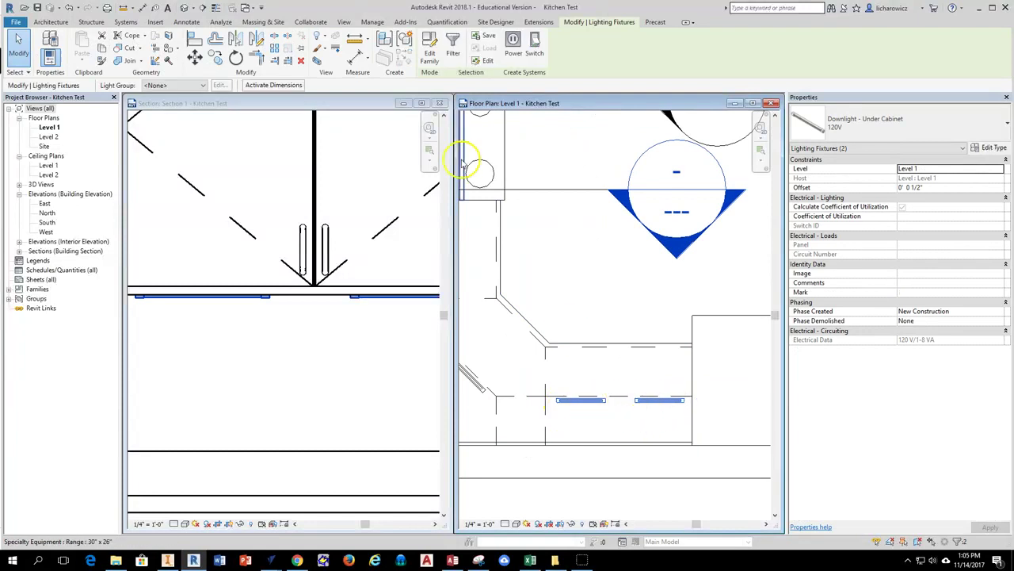
{"action": "left_click", "coordinate": [215, 59]}
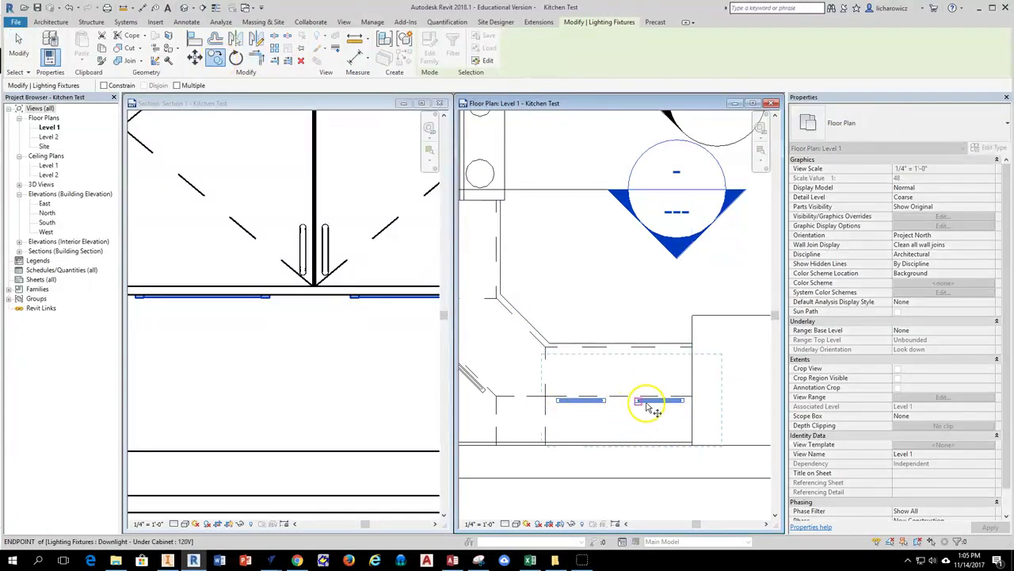
{"action": "left_click", "coordinate": [647, 319]}
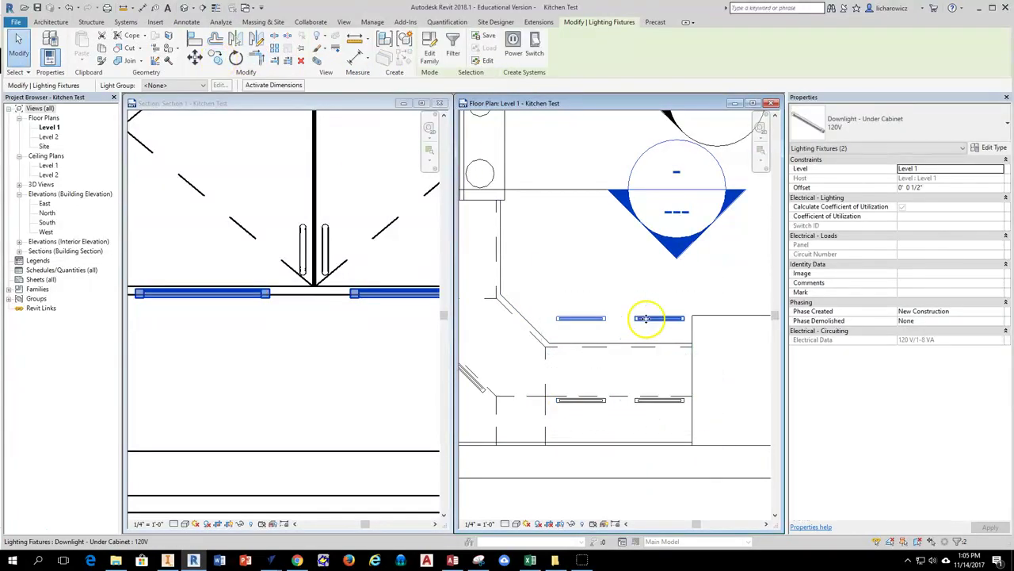
{"action": "left_click", "coordinate": [594, 326]}
{"action": "middle_click_drag", "start_coordinate": [537, 292], "coordinate": [595, 290]}
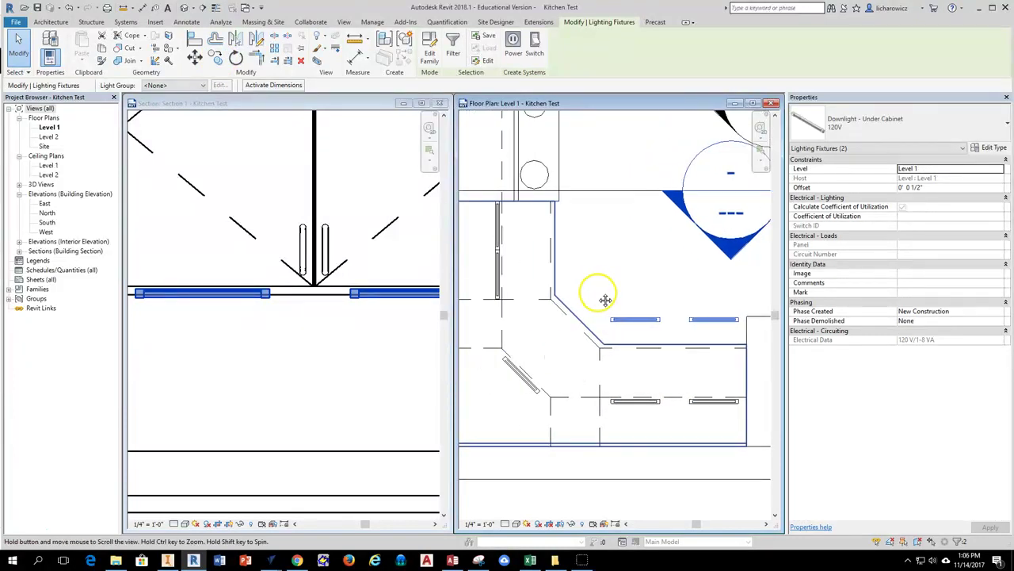
Step: Copy the angled corner downlight diagonally outward to just beyond the countertop's angled front edge
{"action": "scroll", "coordinate": [392, 317], "scroll_direction": "down", "scroll_amount": 2}
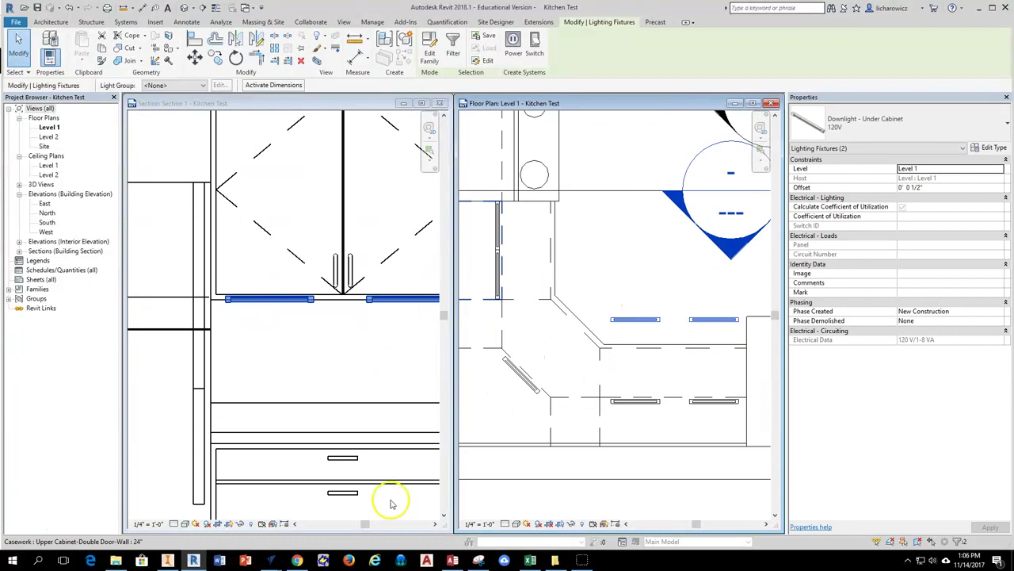
{"action": "middle_click_drag", "start_coordinate": [600, 289], "coordinate": [579, 289]}
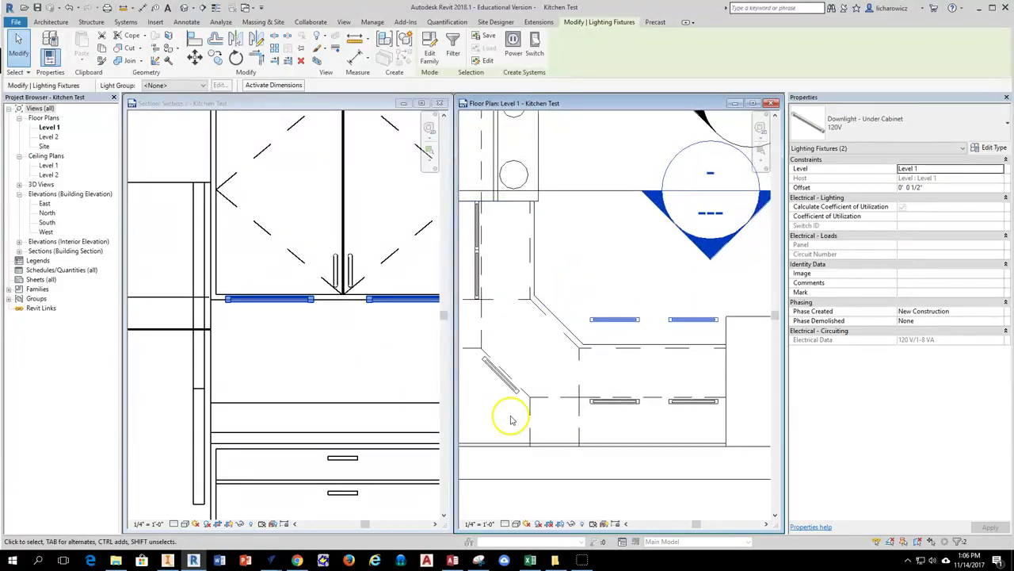
{"action": "left_click", "coordinate": [500, 374]}
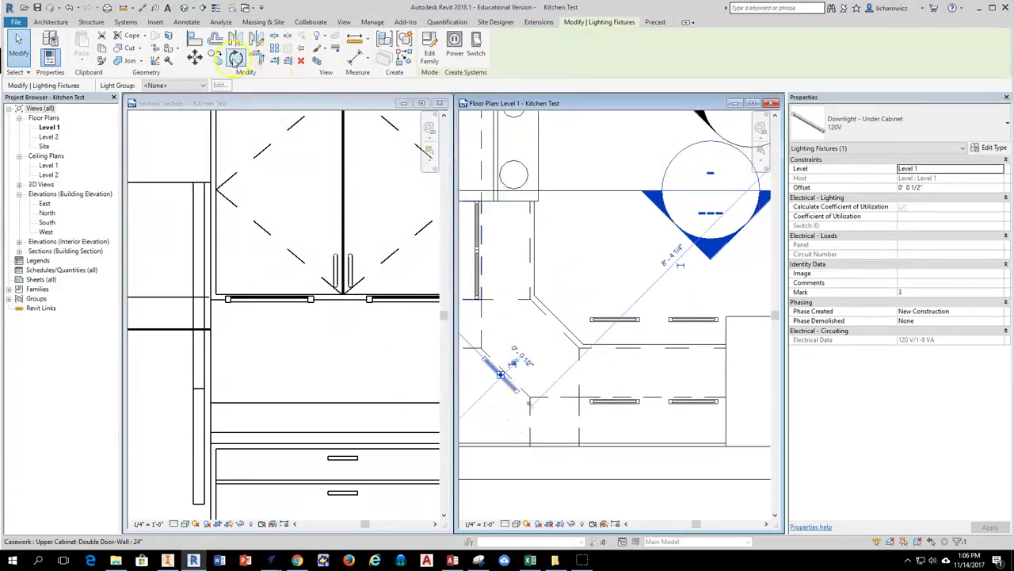
{"action": "left_click", "coordinate": [215, 57]}
{"action": "left_click", "coordinate": [507, 368]}
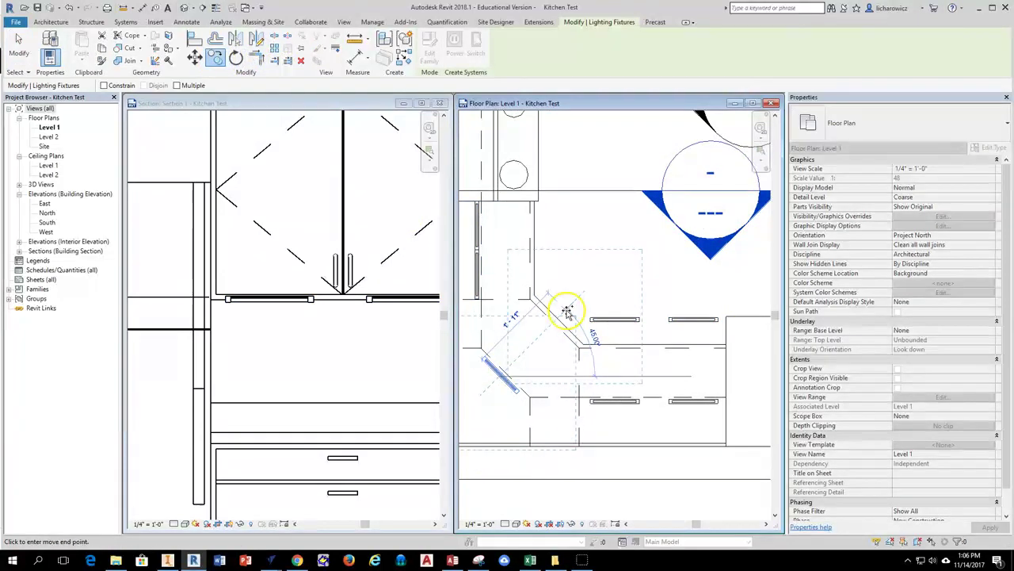
{"action": "left_click", "coordinate": [568, 310]}
{"action": "middle_click_drag", "start_coordinate": [591, 293], "coordinate": [619, 341]}
{"action": "key", "text": "Escape"}
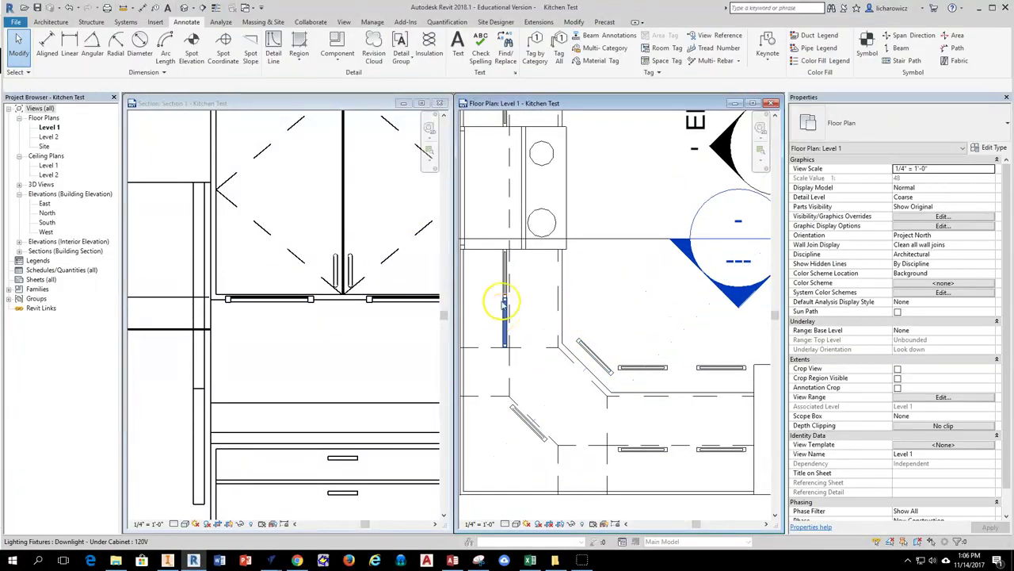
Step: Try to copy the side-wall downlights on both sides of the range out past the countertop, and undo the copy
{"action": "left_click", "coordinate": [503, 301]}
{"action": "scroll", "coordinate": [554, 270], "scroll_direction": "down", "scroll_amount": 3}
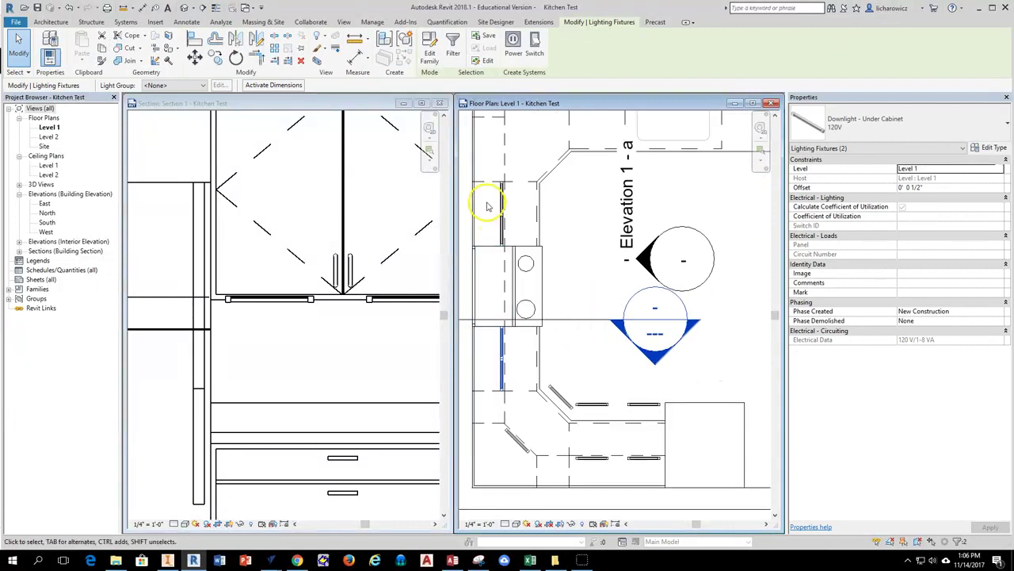
{"action": "left_click", "coordinate": [502, 224], "text": "ctrl"}
{"action": "scroll", "coordinate": [503, 224], "scroll_direction": "up", "scroll_amount": 2}
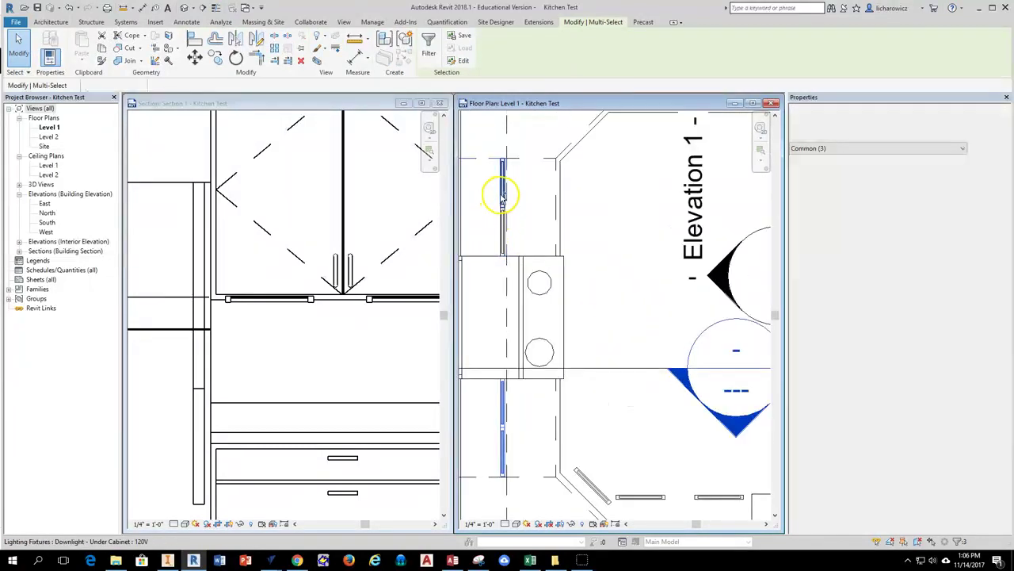
{"action": "left_click", "coordinate": [216, 57]}
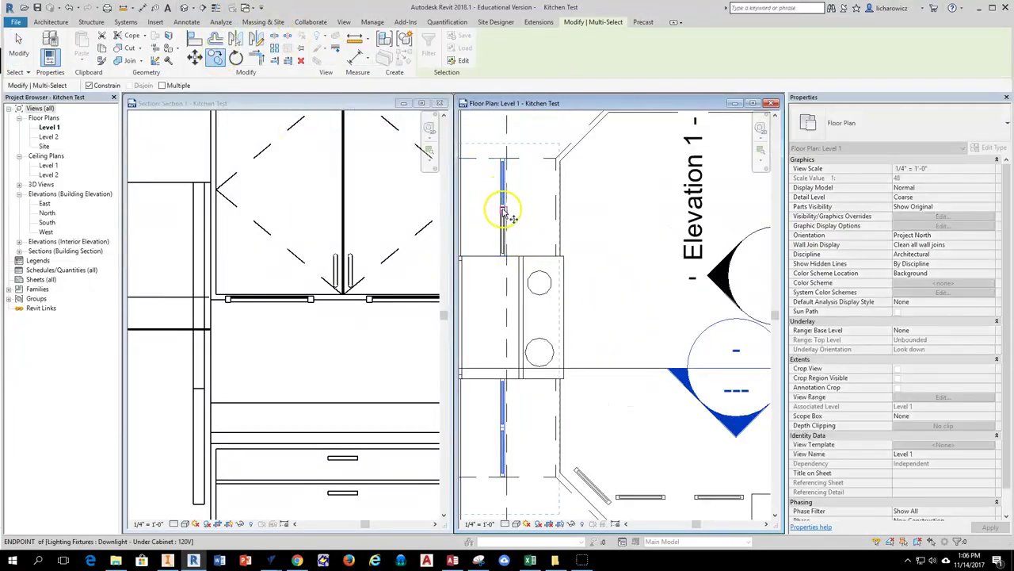
{"action": "left_click", "coordinate": [503, 207]}
{"action": "left_click", "coordinate": [602, 210]}
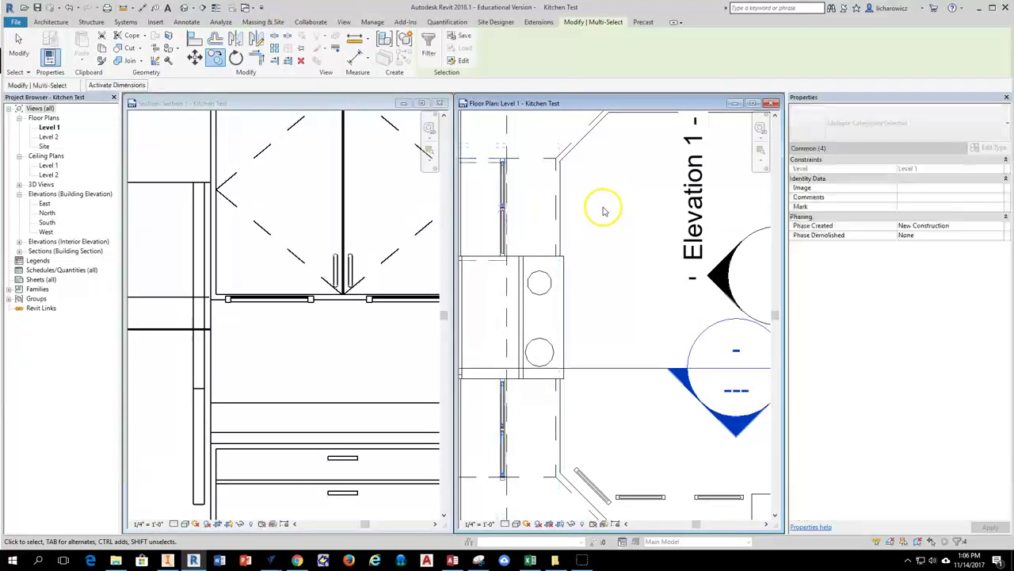
{"action": "left_click", "coordinate": [596, 239]}
{"action": "scroll", "coordinate": [525, 184], "scroll_direction": "down", "scroll_amount": 2}
{"action": "scroll", "coordinate": [532, 203], "scroll_direction": "up", "scroll_amount": 2}
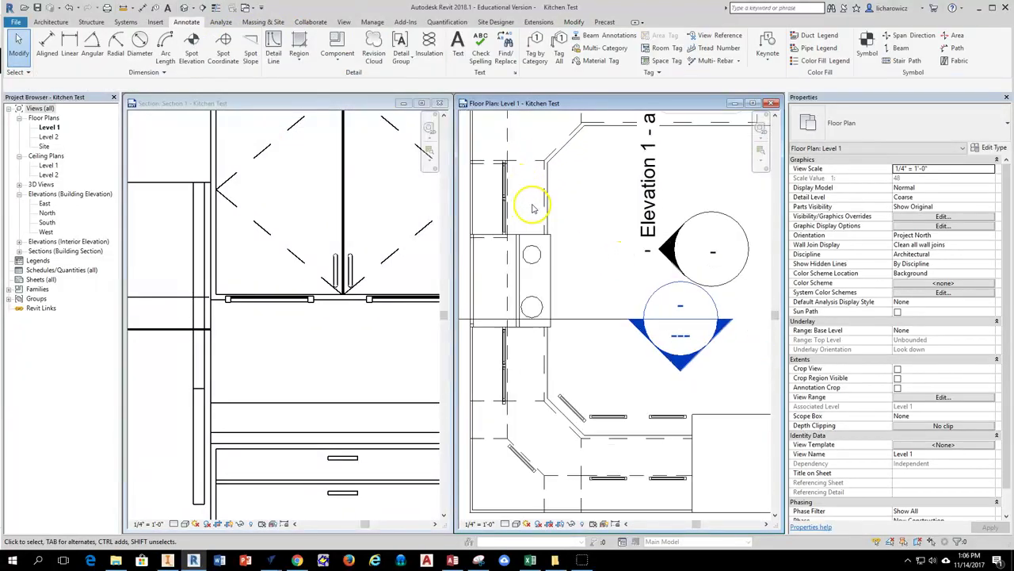
{"action": "left_click", "coordinate": [70, 8]}
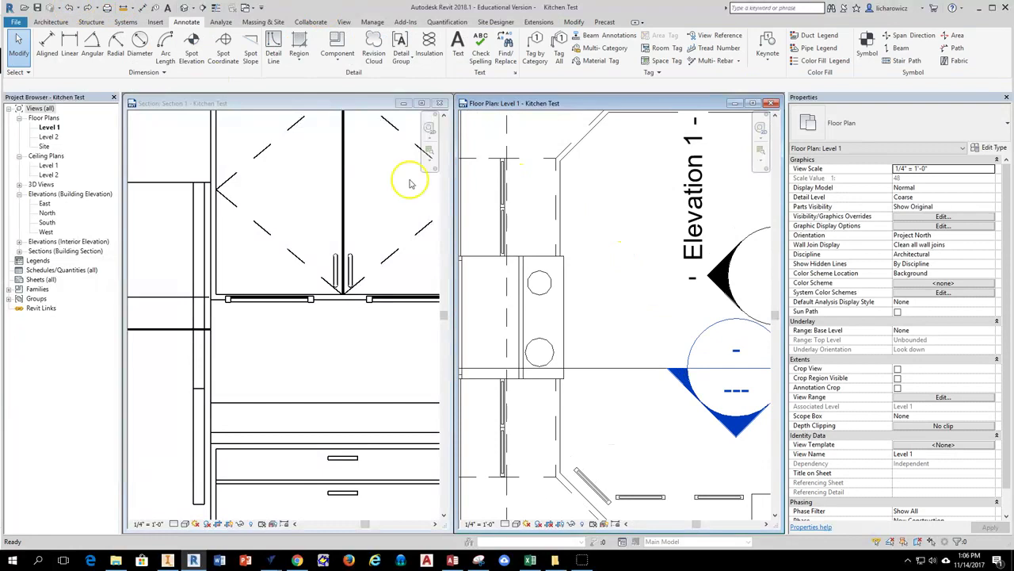
Step: Select the four side-wall downlights on both sides of the range and copy them out to just beyond the countertop's front edge
{"action": "scroll", "coordinate": [509, 184], "scroll_direction": "up", "scroll_amount": 2}
{"action": "left_click", "coordinate": [499, 261]}
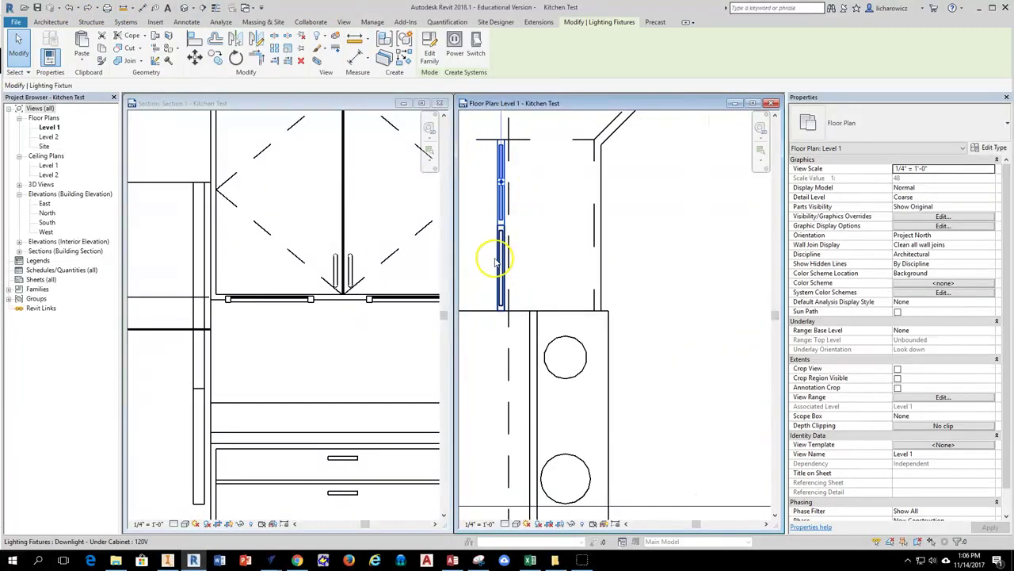
{"action": "left_click", "coordinate": [497, 260], "text": "ctrl"}
{"action": "scroll", "coordinate": [515, 247], "scroll_direction": "down", "scroll_amount": 4}
{"action": "scroll", "coordinate": [520, 333], "scroll_direction": "up", "scroll_amount": 2}
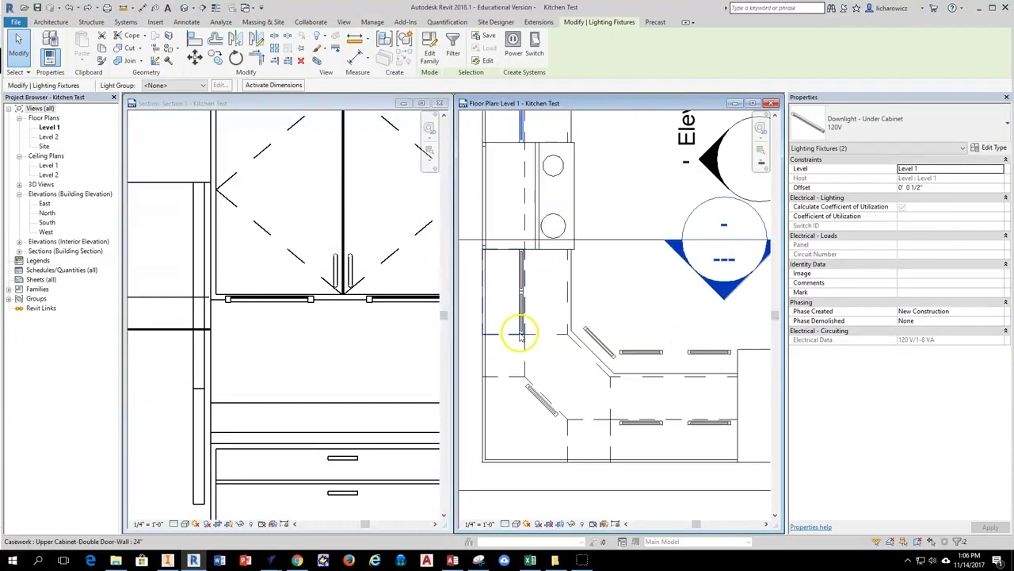
{"action": "scroll", "coordinate": [520, 309], "scroll_direction": "up", "scroll_amount": 2}
{"action": "left_click", "coordinate": [524, 248], "text": "ctrl"}
{"action": "left_click", "coordinate": [520, 301], "text": "ctrl"}
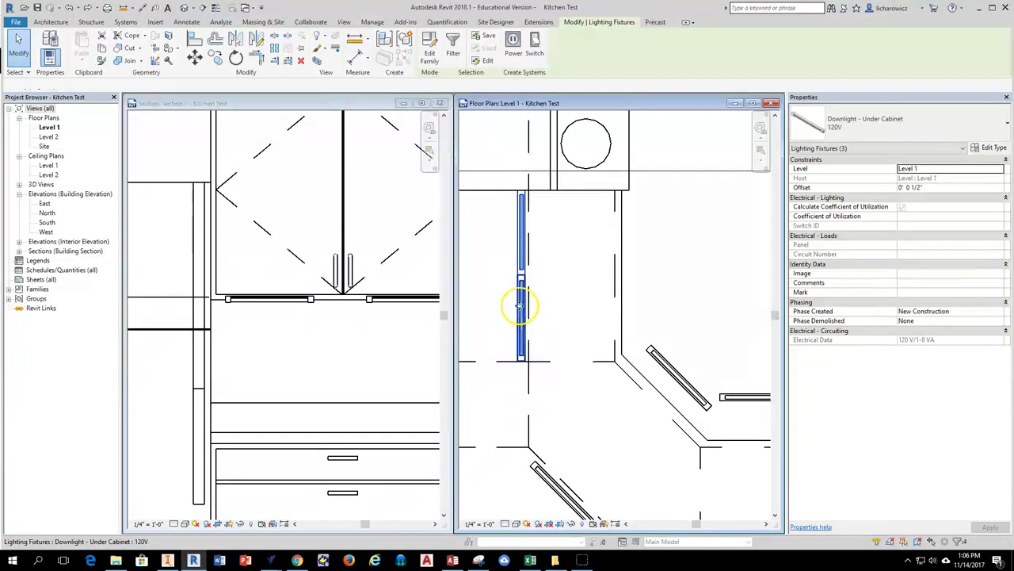
{"action": "left_click", "coordinate": [216, 57]}
{"action": "left_click", "coordinate": [525, 251]}
{"action": "left_click", "coordinate": [664, 275]}
{"action": "scroll", "coordinate": [674, 274], "scroll_direction": "down", "scroll_amount": 4}
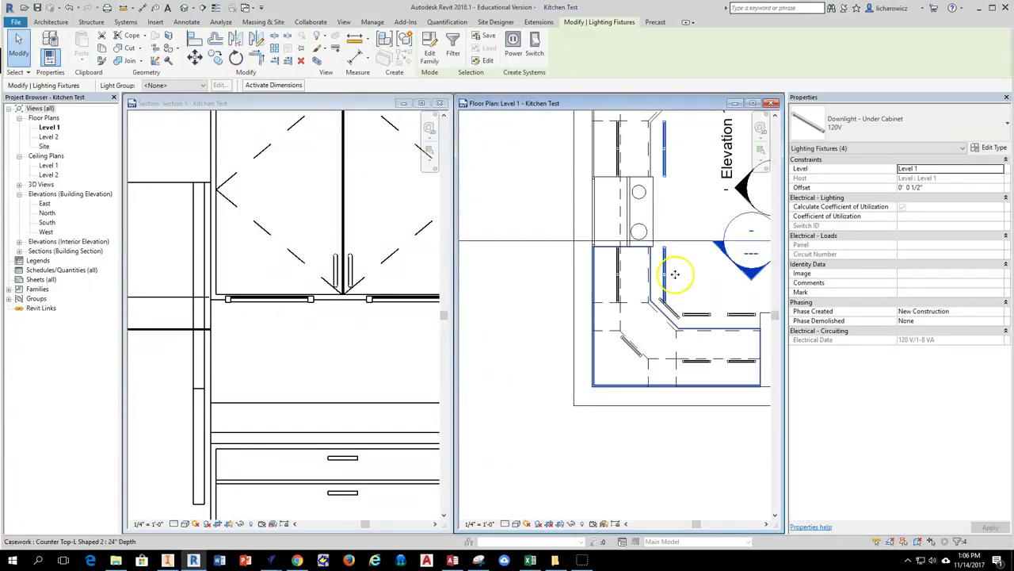
{"action": "scroll", "coordinate": [571, 153], "scroll_direction": "up", "scroll_amount": 2}
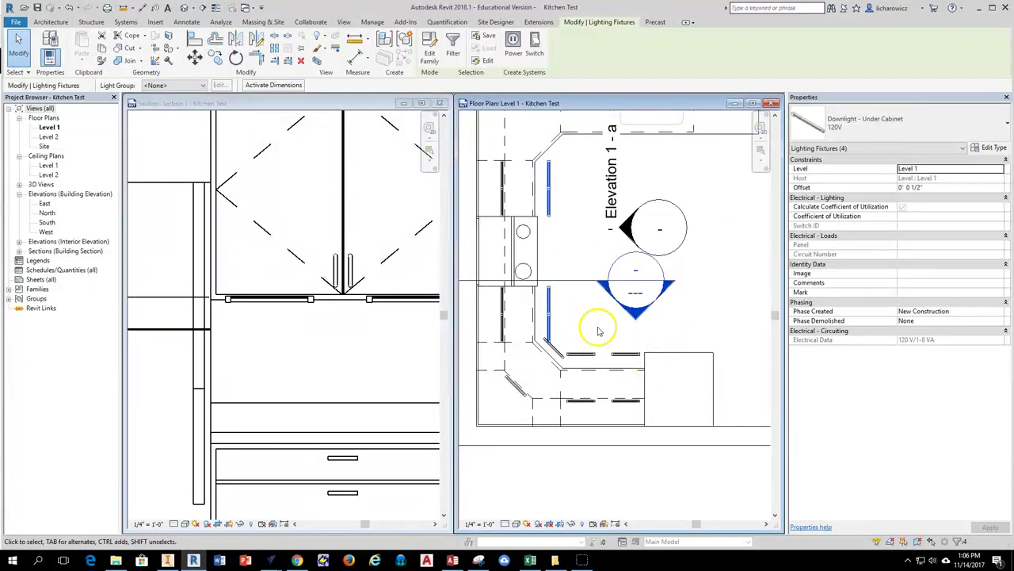
{"action": "scroll", "coordinate": [595, 334], "scroll_direction": "down", "scroll_amount": 2}
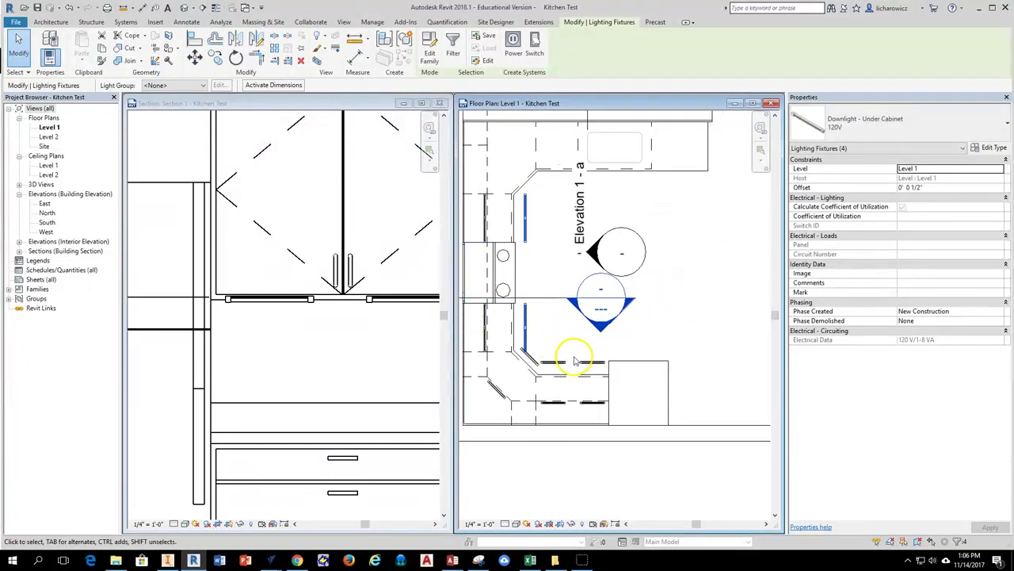
{"action": "left_click", "coordinate": [343, 103]}
{"action": "scroll", "coordinate": [354, 271], "scroll_direction": "down", "scroll_amount": 4}
{"action": "middle_click_drag", "start_coordinate": [393, 270], "coordinate": [293, 271]}
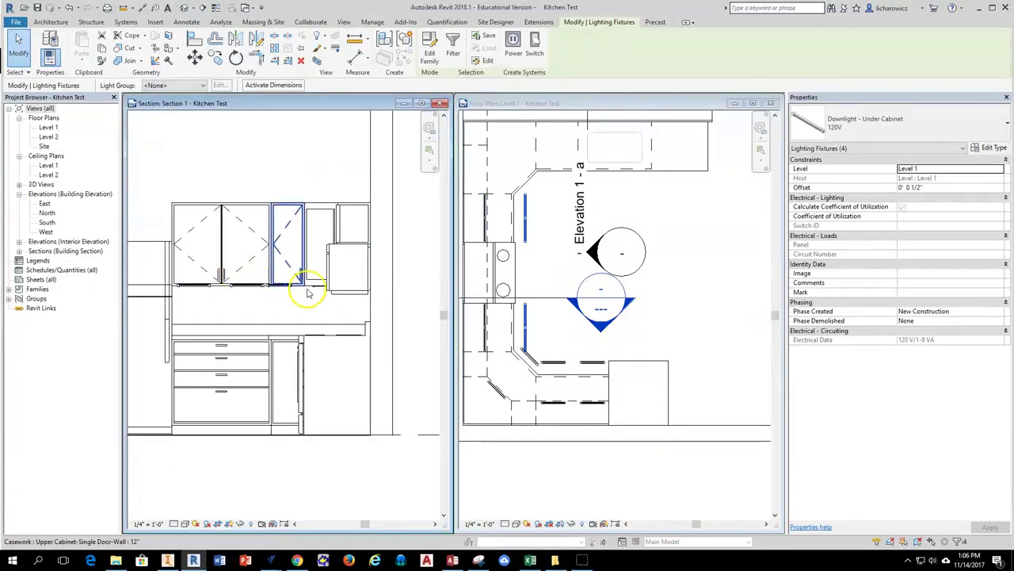
{"action": "scroll", "coordinate": [259, 287], "scroll_direction": "up", "scroll_amount": 2}
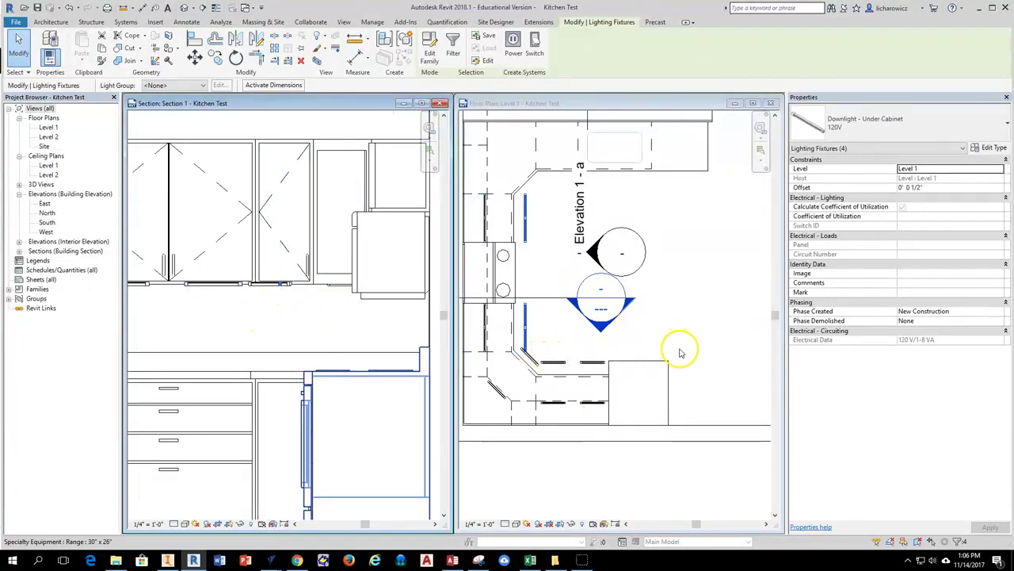
{"action": "left_click", "coordinate": [602, 103]}
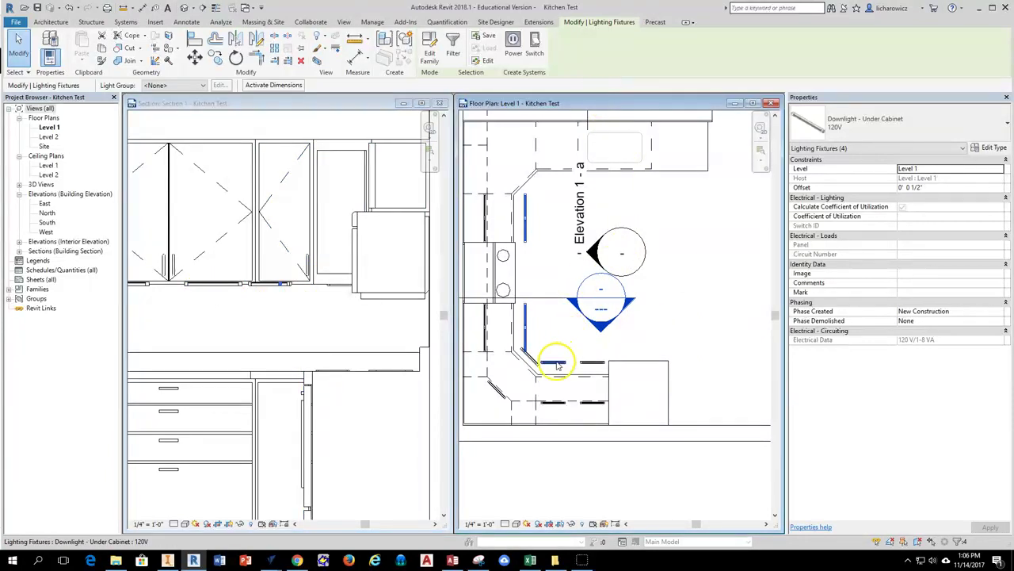
{"action": "scroll", "coordinate": [555, 360], "scroll_direction": "up", "scroll_amount": 4}
{"action": "left_click", "coordinate": [557, 363], "text": "ctrl"}
{"action": "left_click", "coordinate": [497, 356], "text": "ctrl"}
{"action": "left_click", "coordinate": [645, 366], "text": "ctrl"}
{"action": "scroll", "coordinate": [564, 319], "scroll_direction": "down", "scroll_amount": 1}
{"action": "middle_click_drag", "start_coordinate": [567, 311], "coordinate": [571, 362]}
{"action": "middle_click_drag", "start_coordinate": [529, 143], "coordinate": [540, 202]}
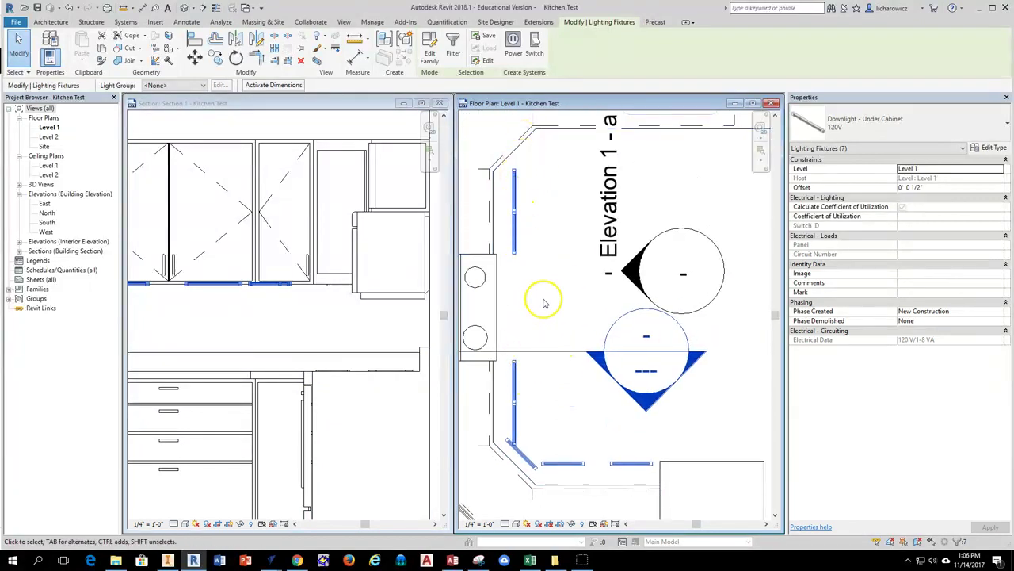
{"action": "middle_click_drag", "start_coordinate": [544, 302], "coordinate": [547, 209]}
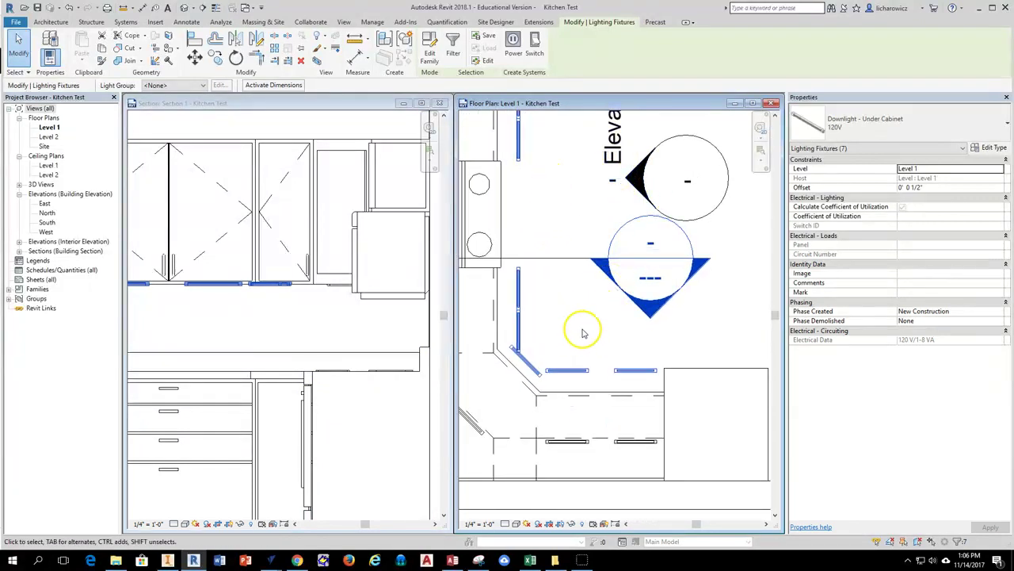
{"action": "left_click", "coordinate": [929, 210]}
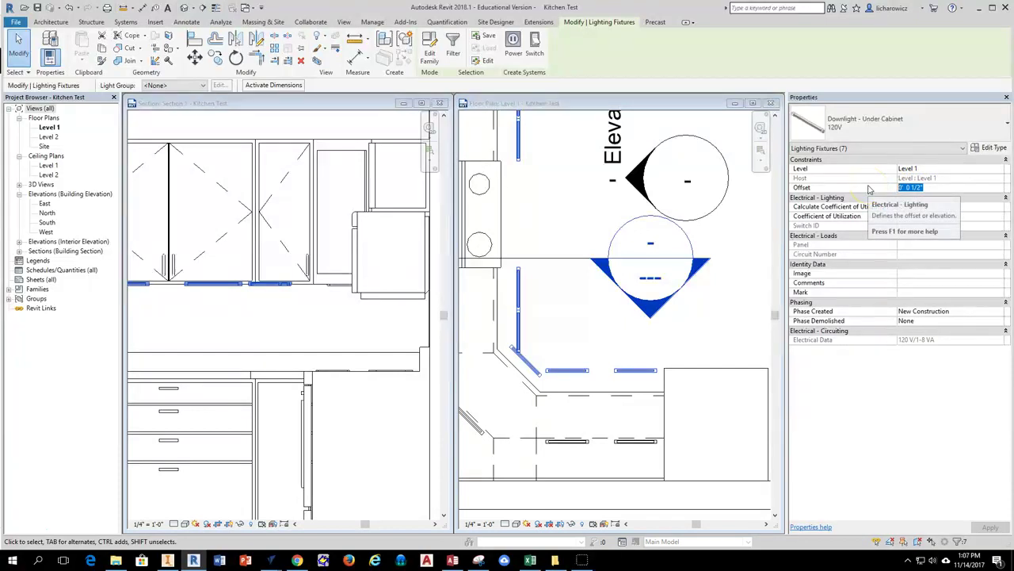
{"action": "left_click", "coordinate": [671, 340]}
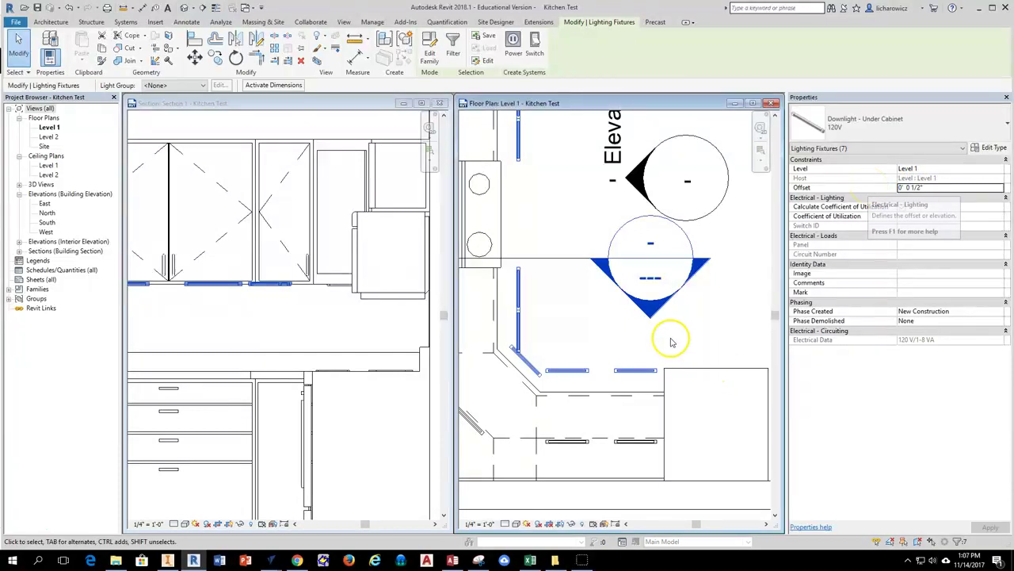
{"action": "left_click", "coordinate": [568, 333]}
Step: Add an aligned dimension in Section 1 from the upper cabinet's underside to the base cabinet's toe-kick top, placed beside the existing height dimension
{"action": "scroll", "coordinate": [340, 204], "scroll_direction": "down", "scroll_amount": 3}
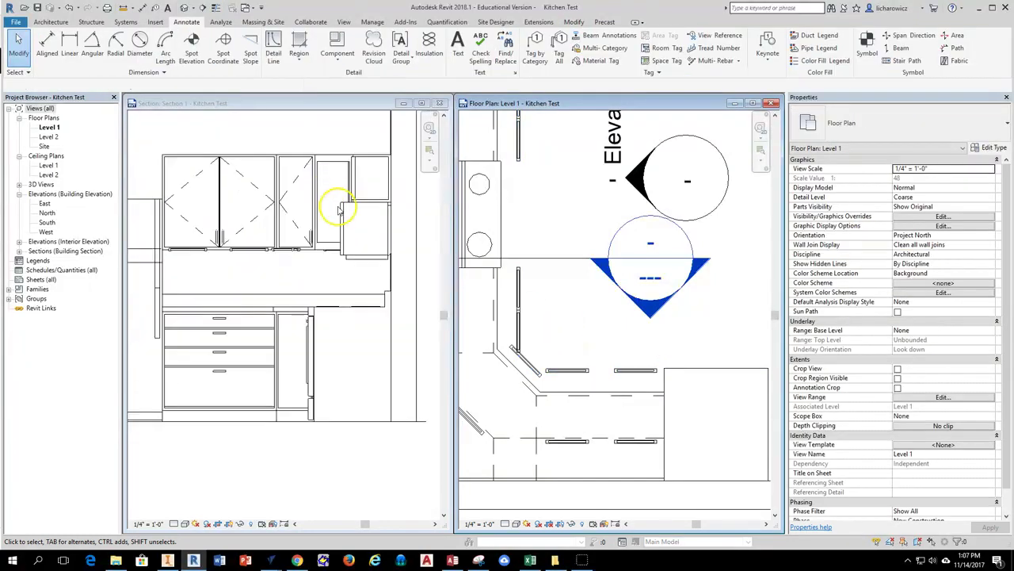
{"action": "left_click", "coordinate": [440, 260]}
{"action": "scroll", "coordinate": [314, 275], "scroll_direction": "down", "scroll_amount": 1}
{"action": "middle_click_drag", "start_coordinate": [283, 275], "coordinate": [303, 266]}
{"action": "scroll", "coordinate": [370, 268], "scroll_direction": "up", "scroll_amount": 1}
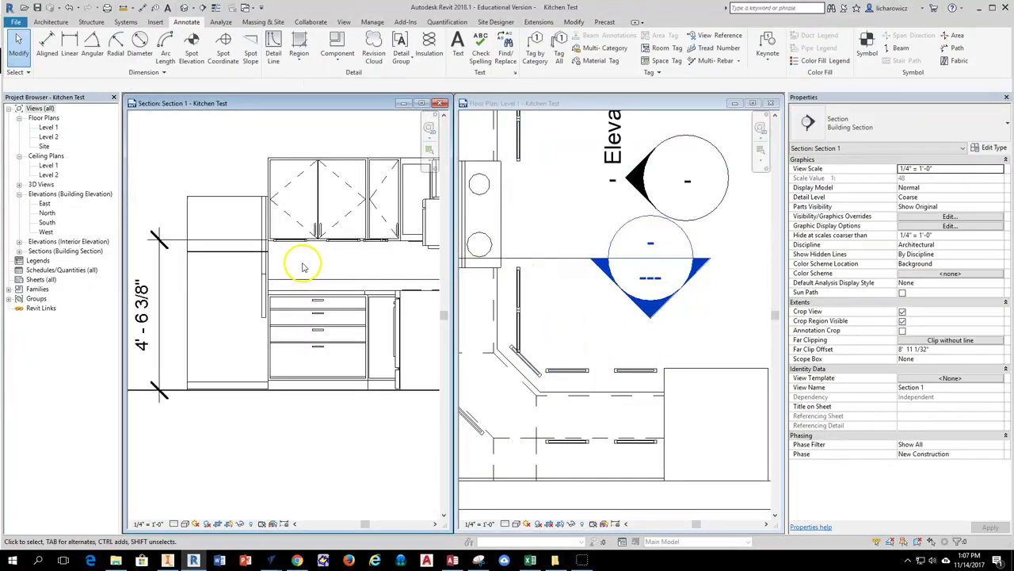
{"action": "left_click", "coordinate": [47, 44]}
{"action": "scroll", "coordinate": [301, 237], "scroll_direction": "up", "scroll_amount": 5}
{"action": "left_click", "coordinate": [343, 250]}
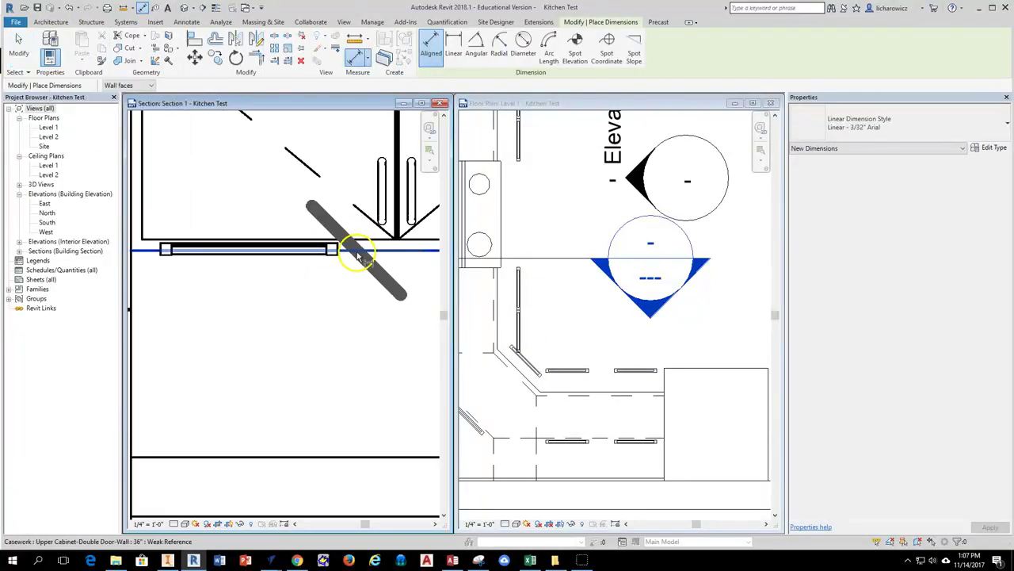
{"action": "scroll", "coordinate": [352, 261], "scroll_direction": "down", "scroll_amount": 2}
{"action": "middle_click_drag", "start_coordinate": [357, 487], "coordinate": [328, 336]}
{"action": "scroll", "coordinate": [301, 358], "scroll_direction": "up", "scroll_amount": 4}
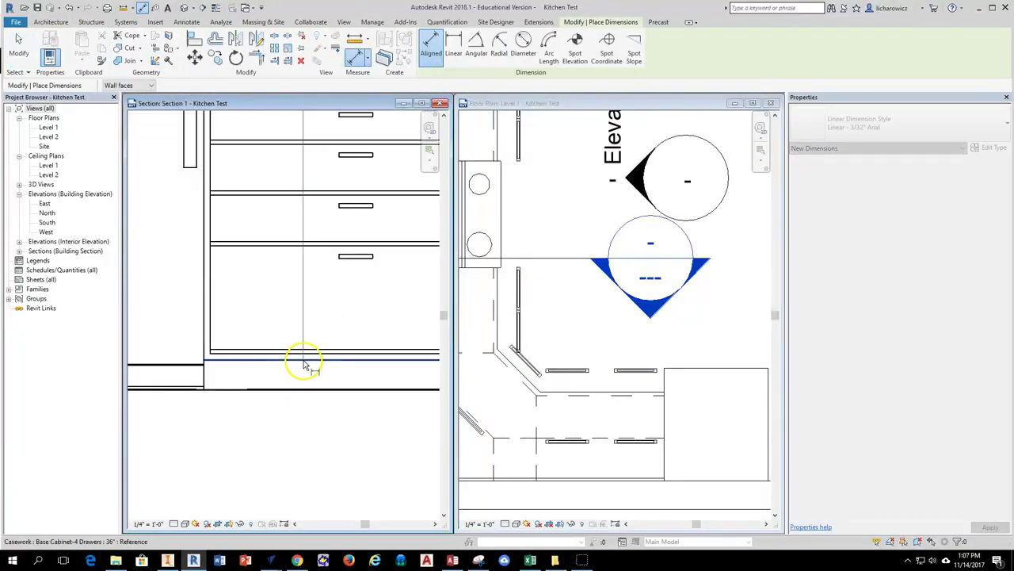
{"action": "scroll", "coordinate": [310, 361], "scroll_direction": "down", "scroll_amount": 4}
{"action": "middle_click_drag", "start_coordinate": [198, 324], "coordinate": [318, 319]}
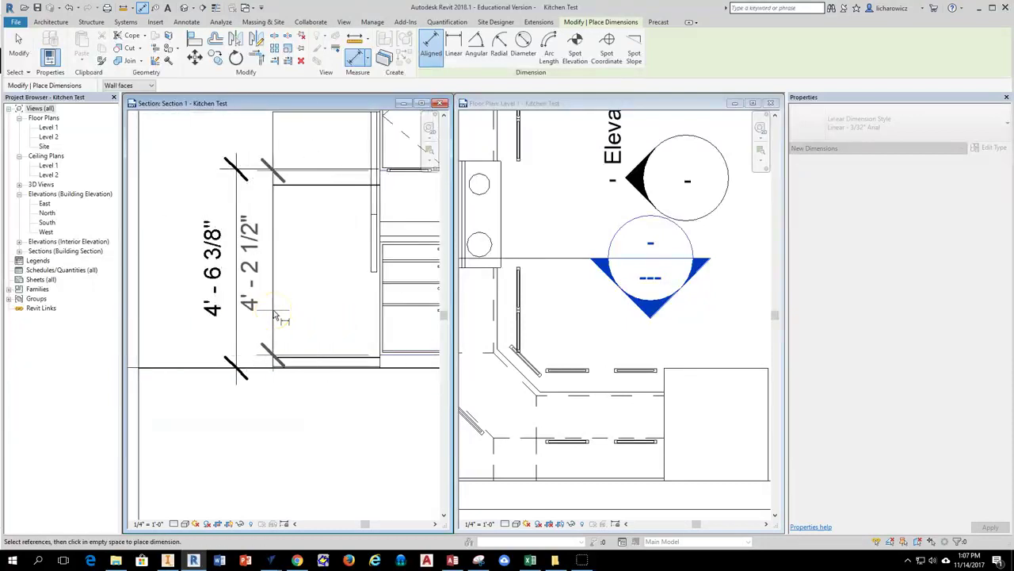
{"action": "left_click", "coordinate": [275, 316]}
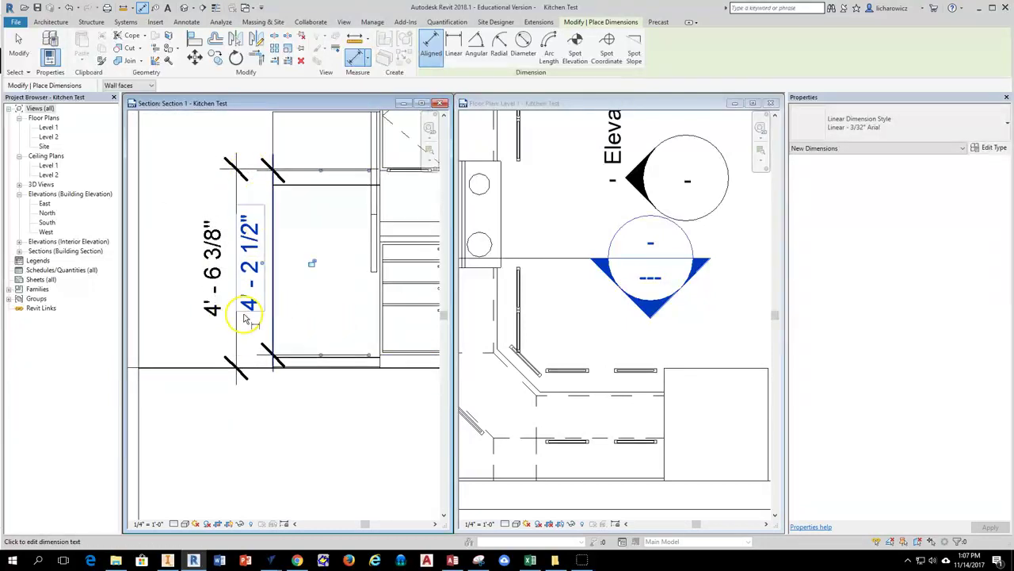
{"action": "scroll", "coordinate": [305, 287], "scroll_direction": "down", "scroll_amount": 1}
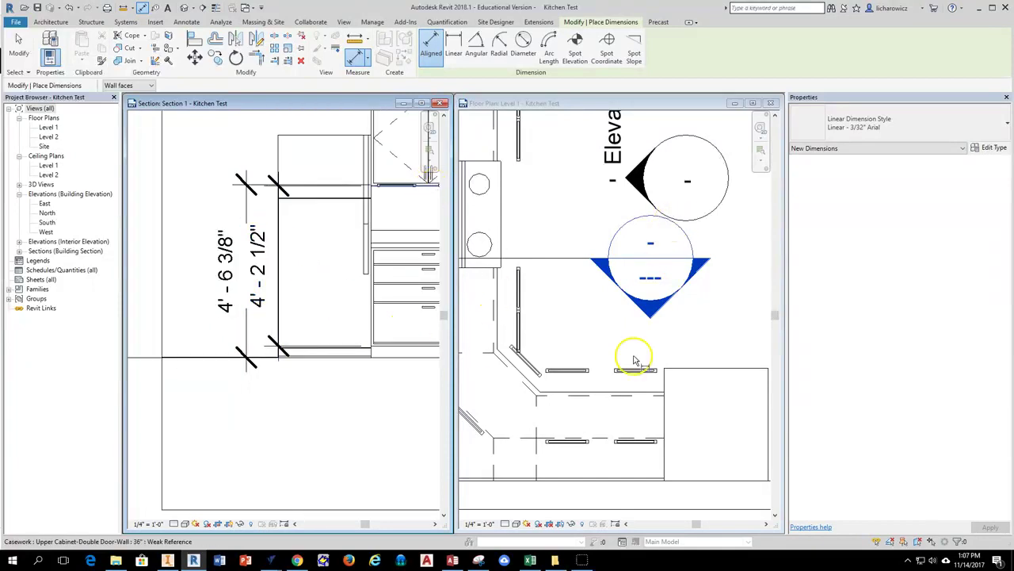
{"action": "scroll", "coordinate": [581, 329], "scroll_direction": "down", "scroll_amount": 2}
{"action": "key", "text": "Escape"}
Step: Select the six copied downlights except the one nearest the refrigerator in the Level 1 plan and set their offset to -4' 2"
{"action": "left_click", "coordinate": [581, 347]}
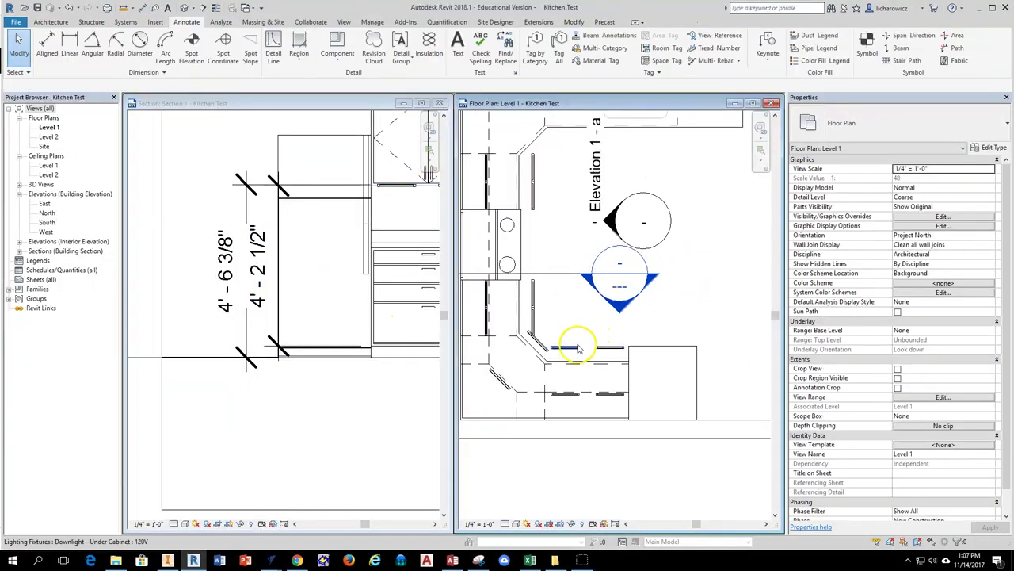
{"action": "left_click", "coordinate": [548, 347]}
{"action": "left_click", "coordinate": [543, 343], "text": "ctrl"}
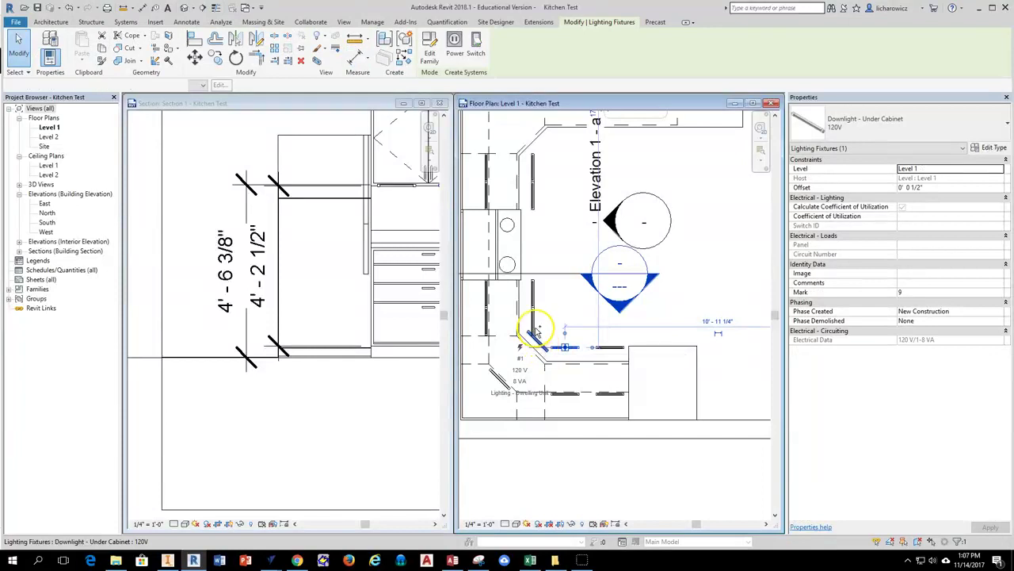
{"action": "left_click", "coordinate": [534, 299], "text": "ctrl"}
{"action": "left_click", "coordinate": [534, 205], "text": "ctrl"}
{"action": "left_click", "coordinate": [536, 175], "text": "ctrl"}
{"action": "left_click", "coordinate": [922, 187]}
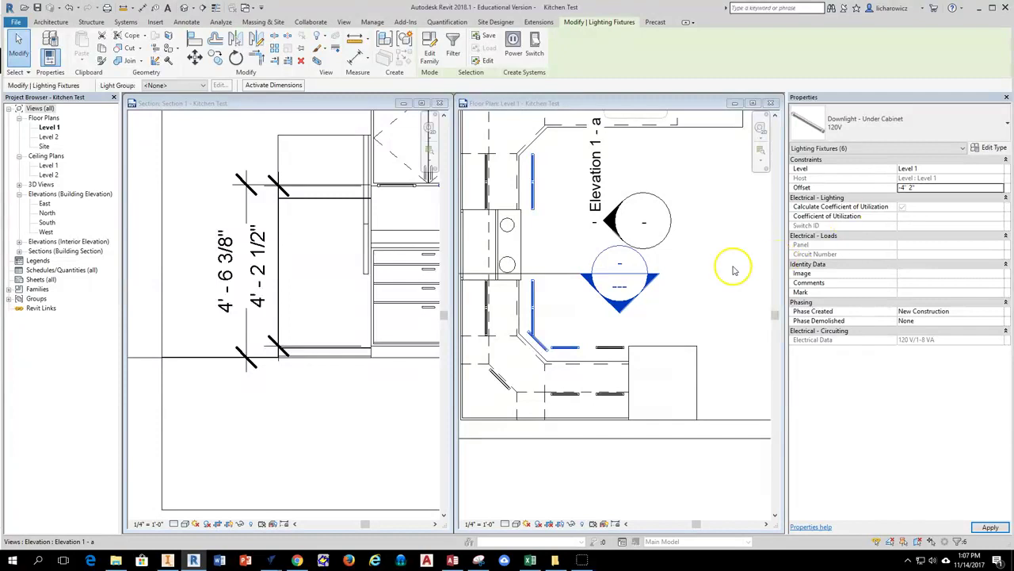
{"action": "left_click", "coordinate": [692, 288]}
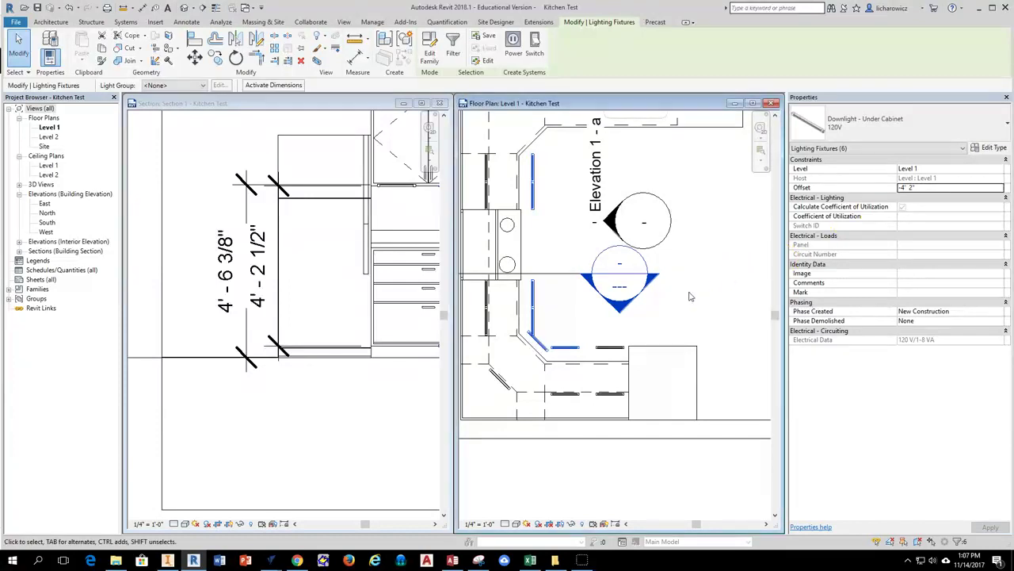
{"action": "left_click", "coordinate": [689, 296]}
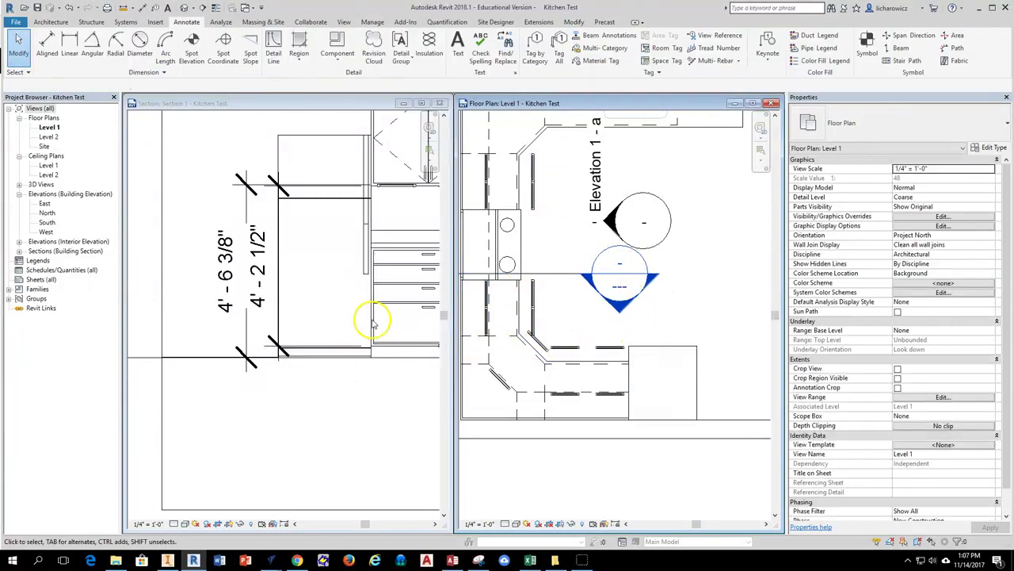
Step: Check the lowered downlights in Section 1, and set the offset of the copied downlight nearest the refrigerator to 4' 2"
{"action": "scroll", "coordinate": [373, 320], "scroll_direction": "down", "scroll_amount": 1}
{"action": "left_click", "coordinate": [333, 288]}
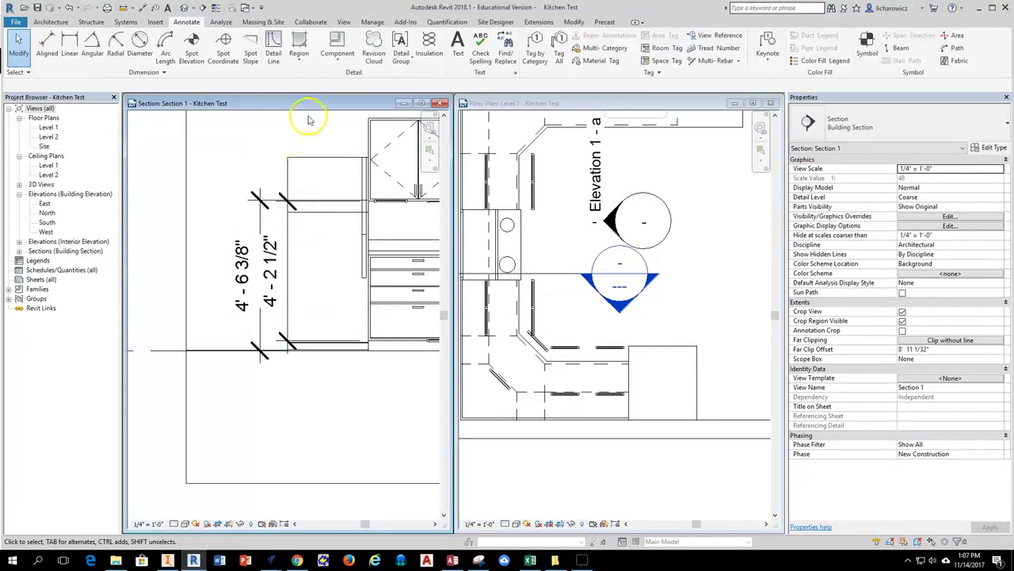
{"action": "scroll", "coordinate": [261, 263], "scroll_direction": "up", "scroll_amount": 5}
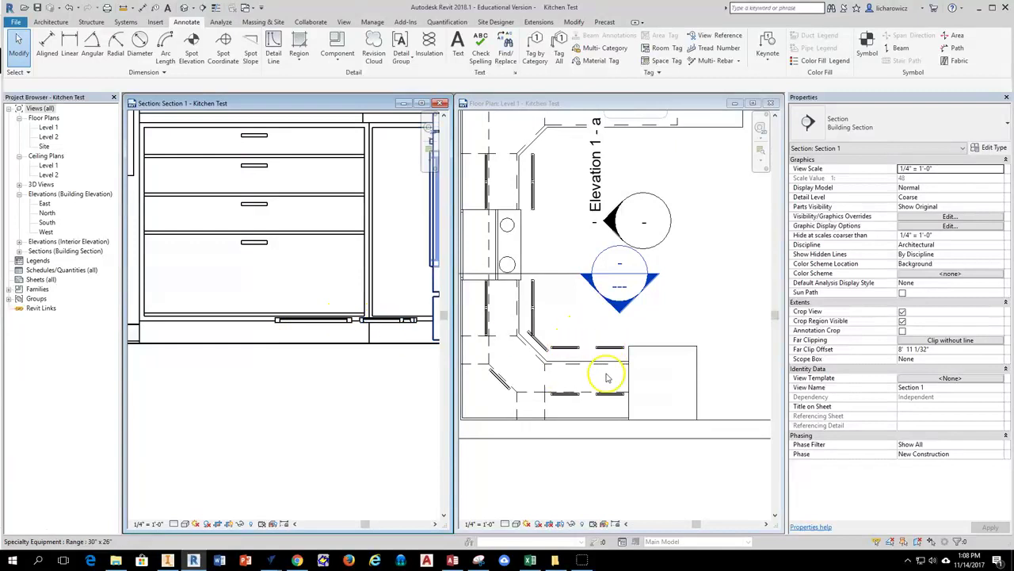
{"action": "scroll", "coordinate": [285, 226], "scroll_direction": "down", "scroll_amount": 4}
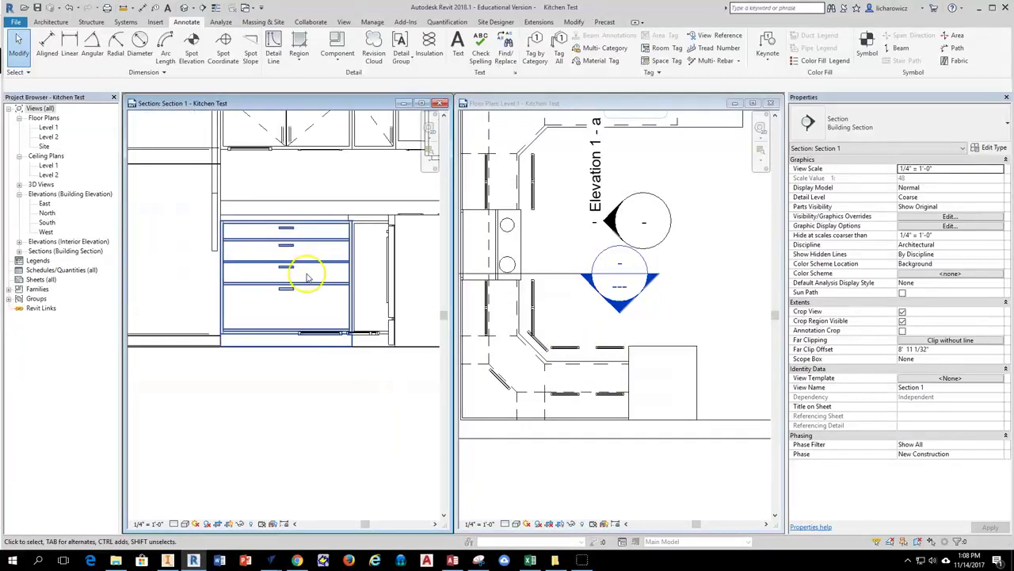
{"action": "left_click", "coordinate": [685, 325]}
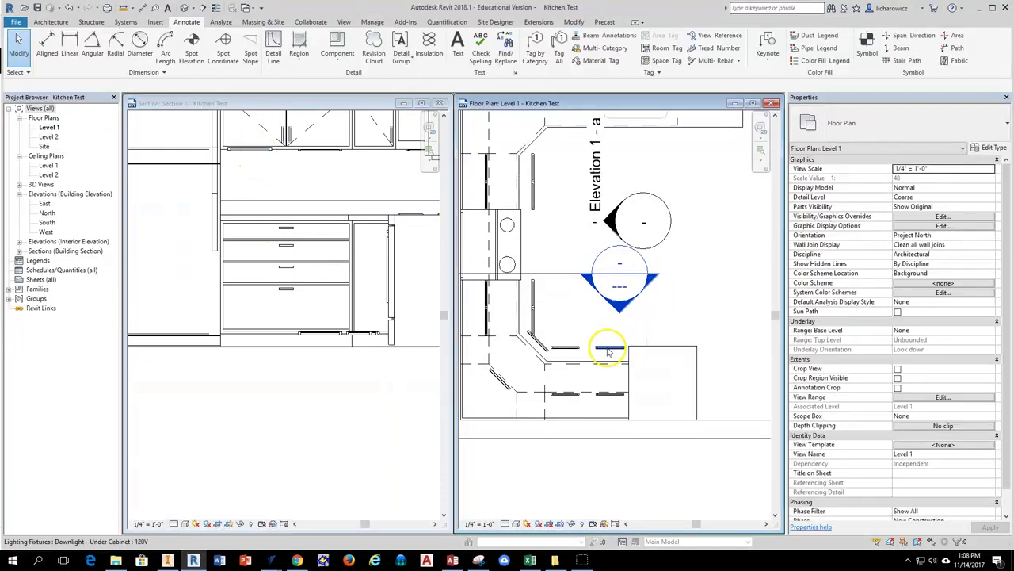
{"action": "left_click", "coordinate": [608, 348]}
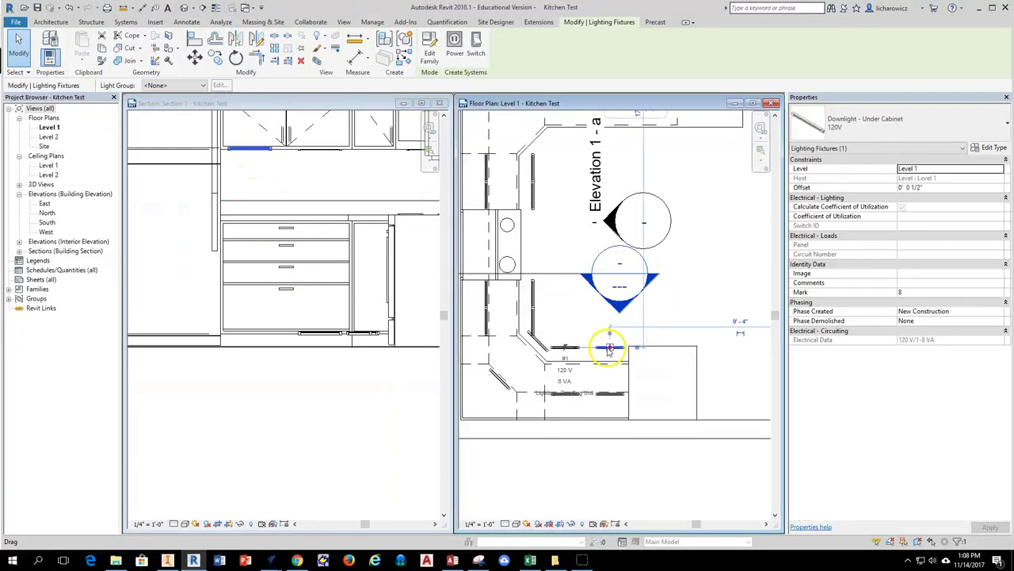
{"action": "left_click", "coordinate": [917, 188]}
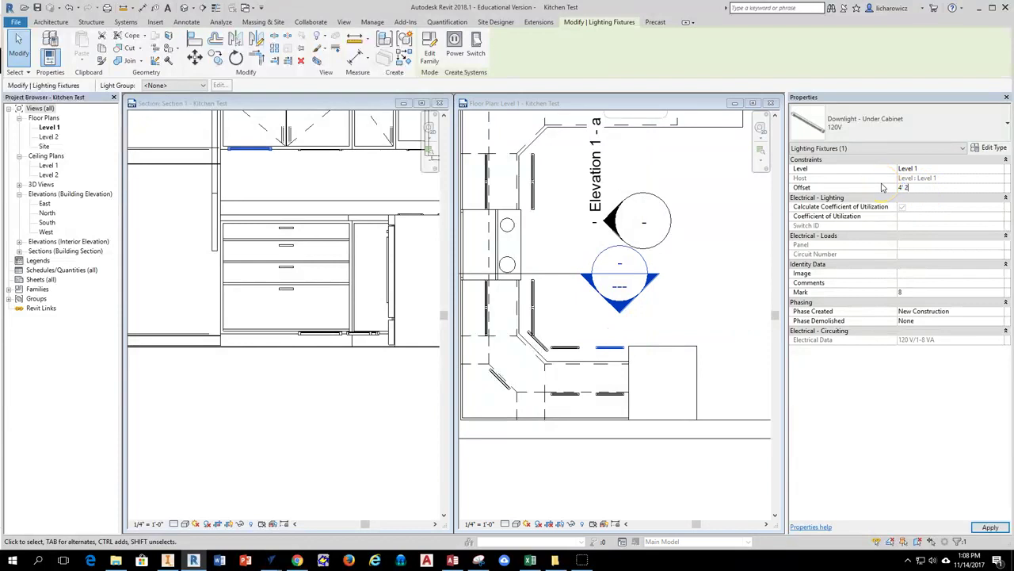
{"action": "left_click", "coordinate": [609, 294]}
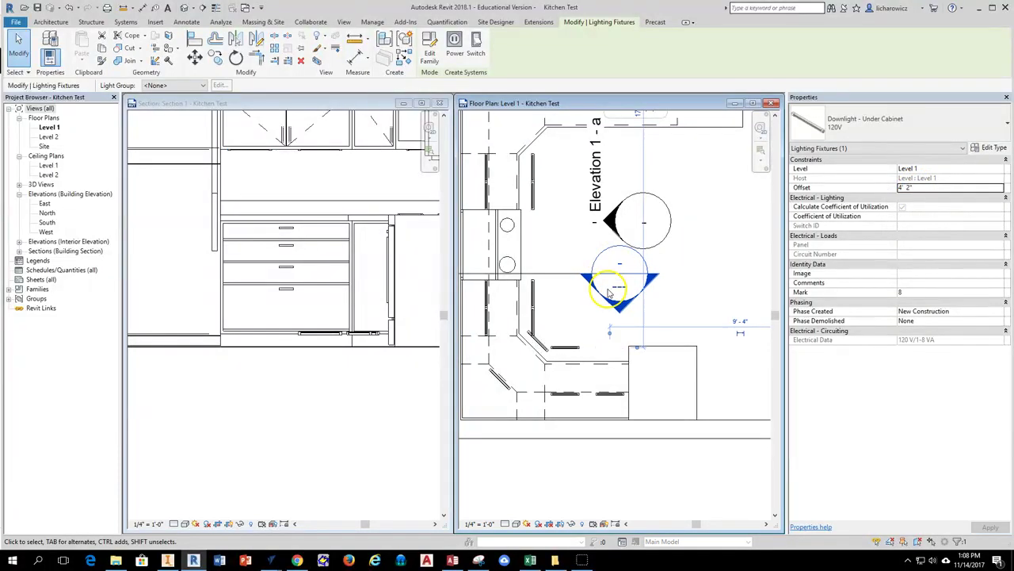
{"action": "left_click", "coordinate": [685, 286]}
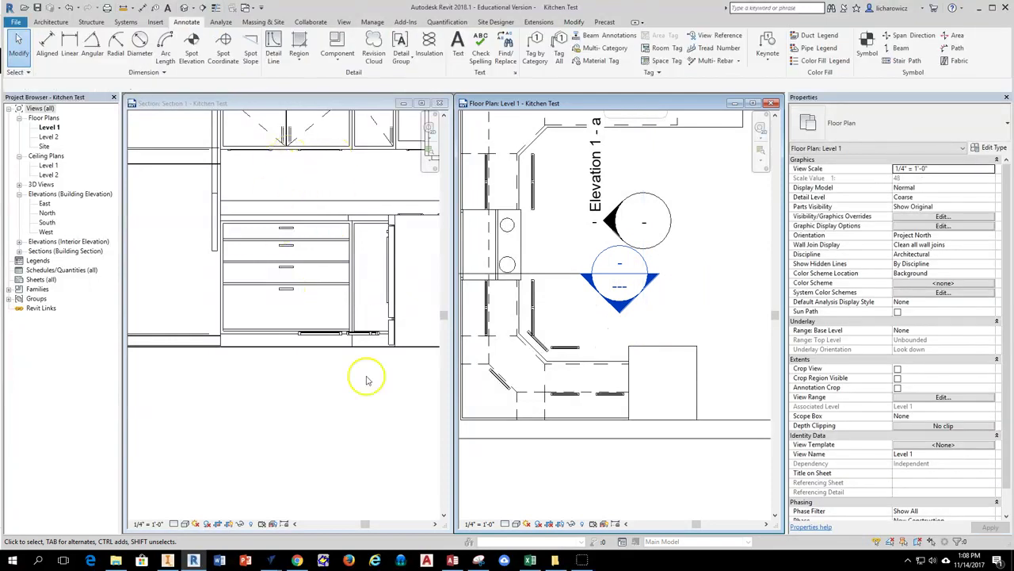
Step: Move the lowered straight downlight on the refrigerator side back to just behind the countertop's front edge in the Level 1 plan
{"action": "left_click", "coordinate": [563, 347]}
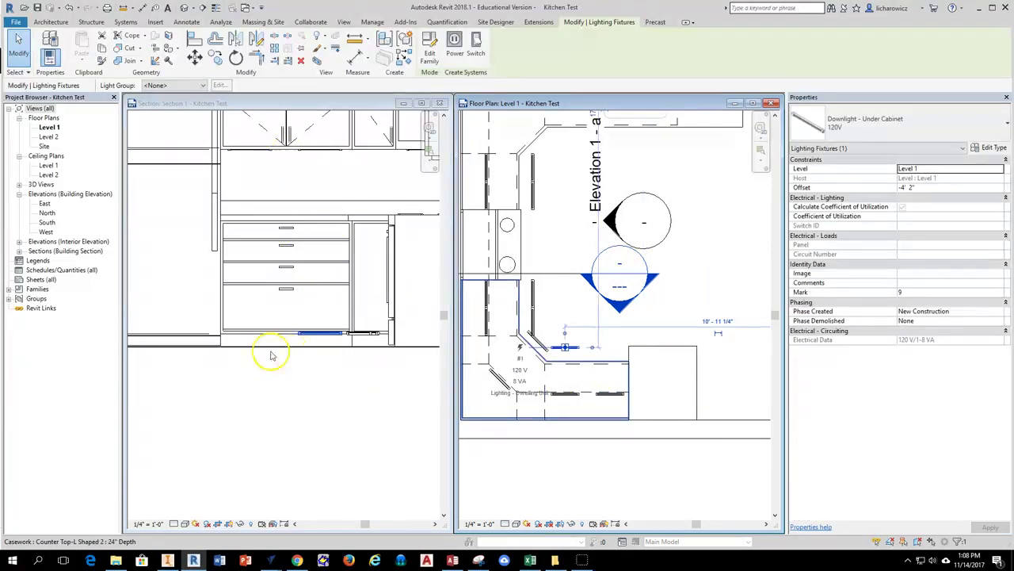
{"action": "left_click", "coordinate": [679, 290]}
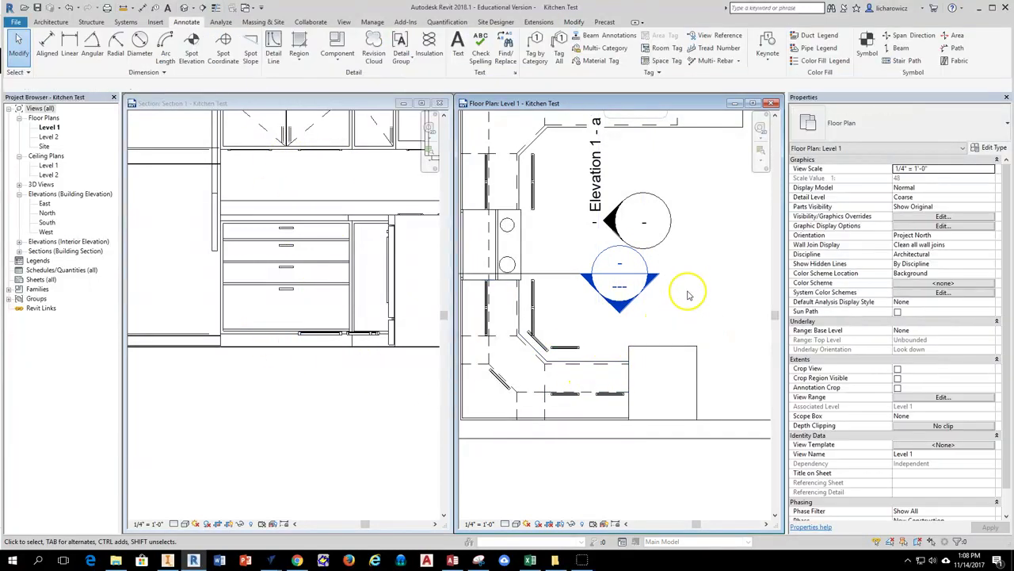
{"action": "left_click", "coordinate": [565, 348]}
{"action": "scroll", "coordinate": [593, 373], "scroll_direction": "up", "scroll_amount": 2}
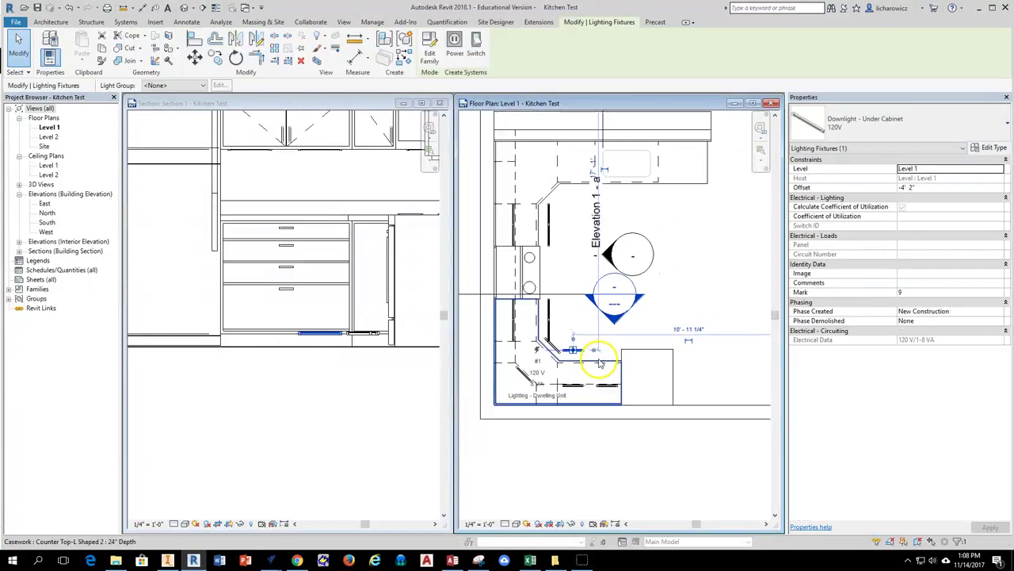
{"action": "scroll", "coordinate": [602, 372], "scroll_direction": "down", "scroll_amount": 1}
{"action": "left_click", "coordinate": [584, 267]}
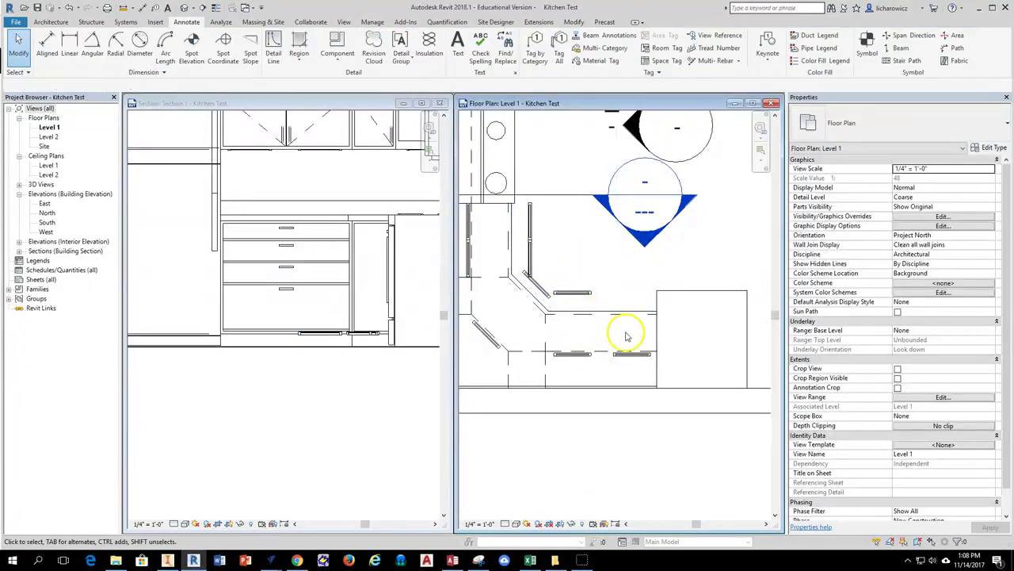
{"action": "scroll", "coordinate": [573, 295], "scroll_direction": "up", "scroll_amount": 2}
{"action": "scroll", "coordinate": [574, 295], "scroll_direction": "up", "scroll_amount": 1}
{"action": "left_click", "coordinate": [578, 294]}
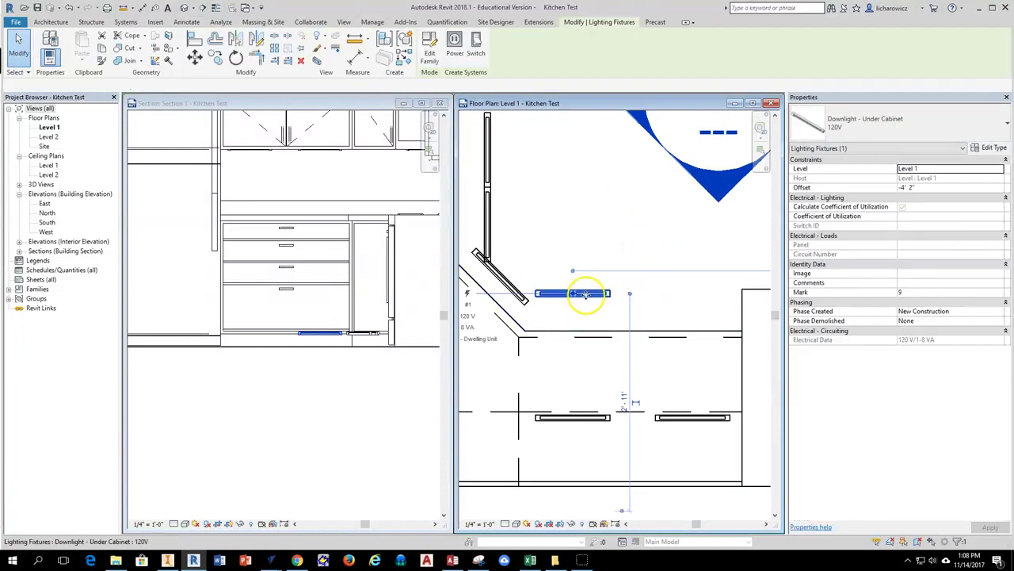
{"action": "left_click_drag", "start_coordinate": [586, 294], "coordinate": [584, 345], "text": "ctrl"}
{"action": "scroll", "coordinate": [585, 337], "scroll_direction": "up", "scroll_amount": 3}
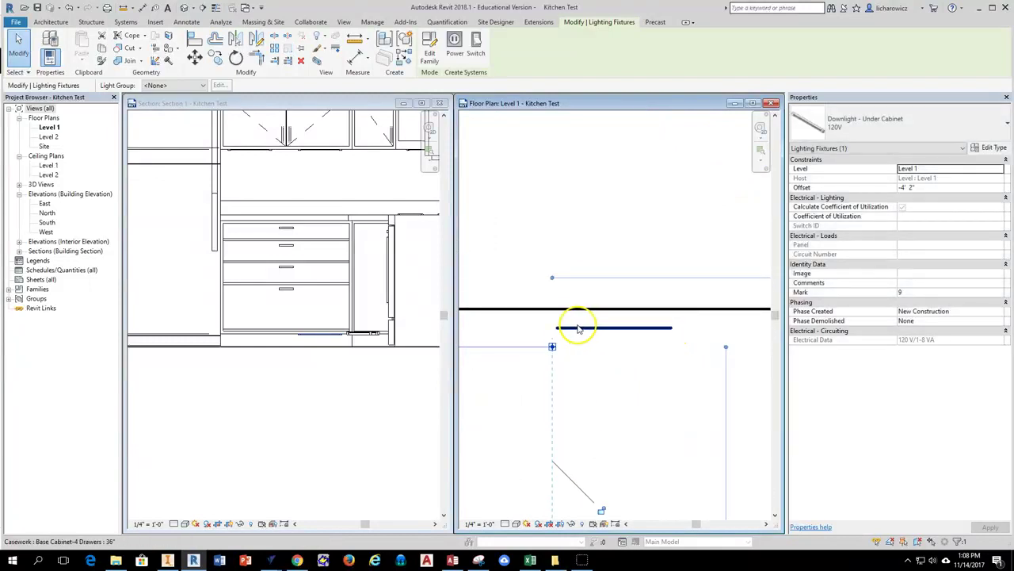
{"action": "scroll", "coordinate": [593, 294], "scroll_direction": "down", "scroll_amount": 3}
Step: Move the lowered angled corner downlight diagonally back to just behind the countertop's angled front edge
{"action": "left_click", "coordinate": [561, 261]}
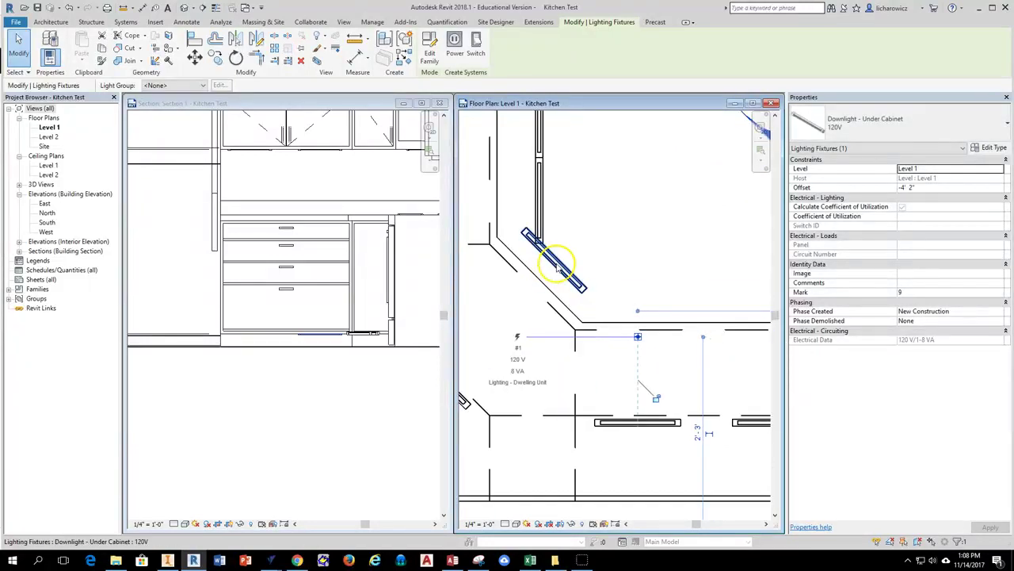
{"action": "scroll", "coordinate": [559, 269], "scroll_direction": "up", "scroll_amount": 2}
{"action": "left_click_drag", "start_coordinate": [563, 268], "coordinate": [516, 310]}
Step: Move the four lowered straight downlights on both sides of the range back to just behind the countertop's front edge in the Level 1 plan
{"action": "scroll", "coordinate": [639, 202], "scroll_direction": "down", "scroll_amount": 2}
{"action": "middle_click_drag", "start_coordinate": [639, 201], "coordinate": [655, 392]}
{"action": "left_click", "coordinate": [583, 358]}
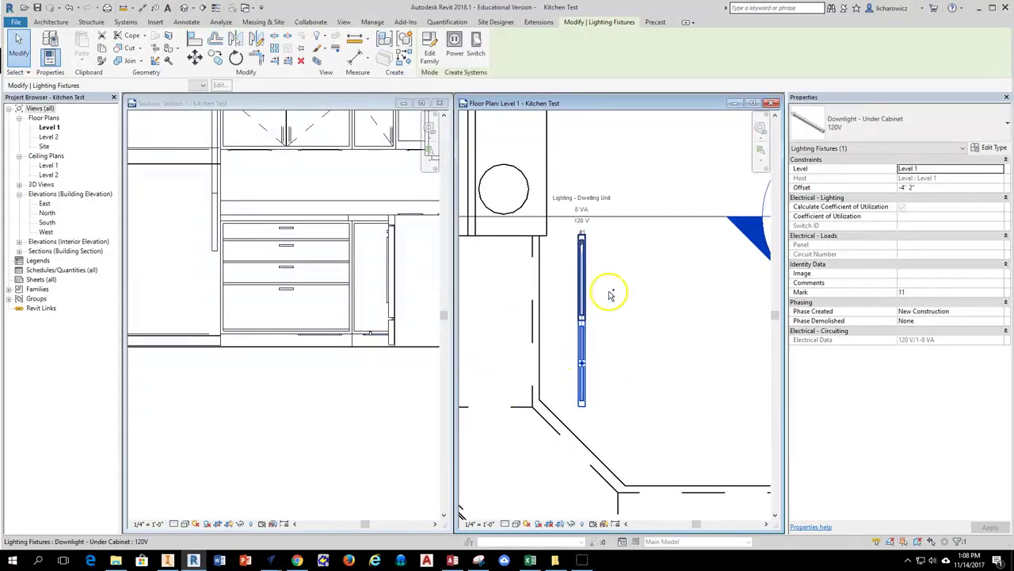
{"action": "scroll", "coordinate": [610, 295], "scroll_direction": "down", "scroll_amount": 2}
{"action": "scroll", "coordinate": [502, 256], "scroll_direction": "up", "scroll_amount": 1}
{"action": "left_click", "coordinate": [568, 218], "text": "ctrl"}
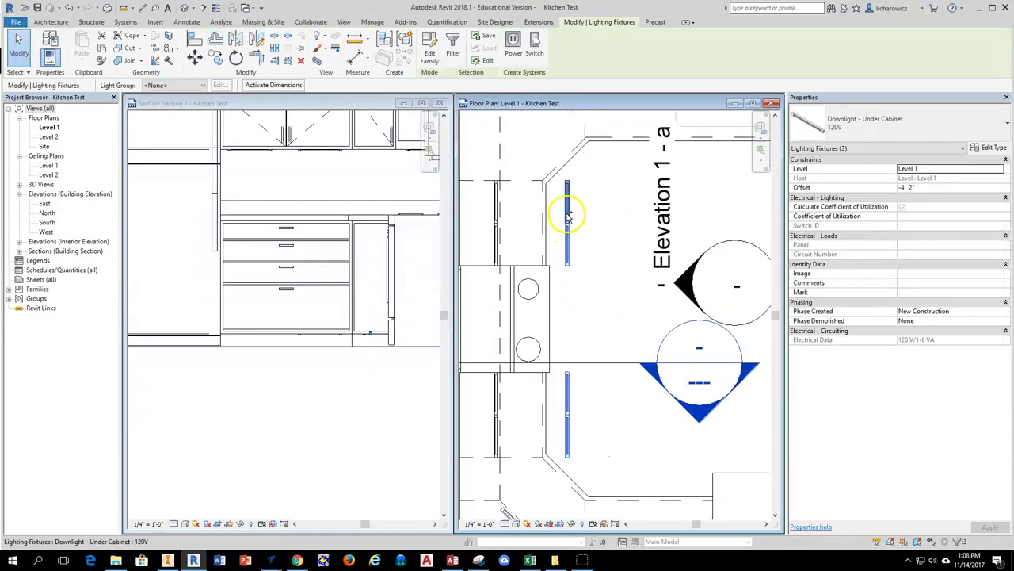
{"action": "middle_click_drag", "start_coordinate": [562, 344], "coordinate": [618, 283]}
{"action": "left_click", "coordinate": [639, 279], "text": "ctrl"}
{"action": "left_click_drag", "start_coordinate": [639, 279], "coordinate": [574, 285]}
{"action": "scroll", "coordinate": [582, 346], "scroll_direction": "down", "scroll_amount": 4}
{"action": "scroll", "coordinate": [622, 304], "scroll_direction": "down", "scroll_amount": 1}
{"action": "middle_click_drag", "start_coordinate": [634, 252], "coordinate": [572, 208]}
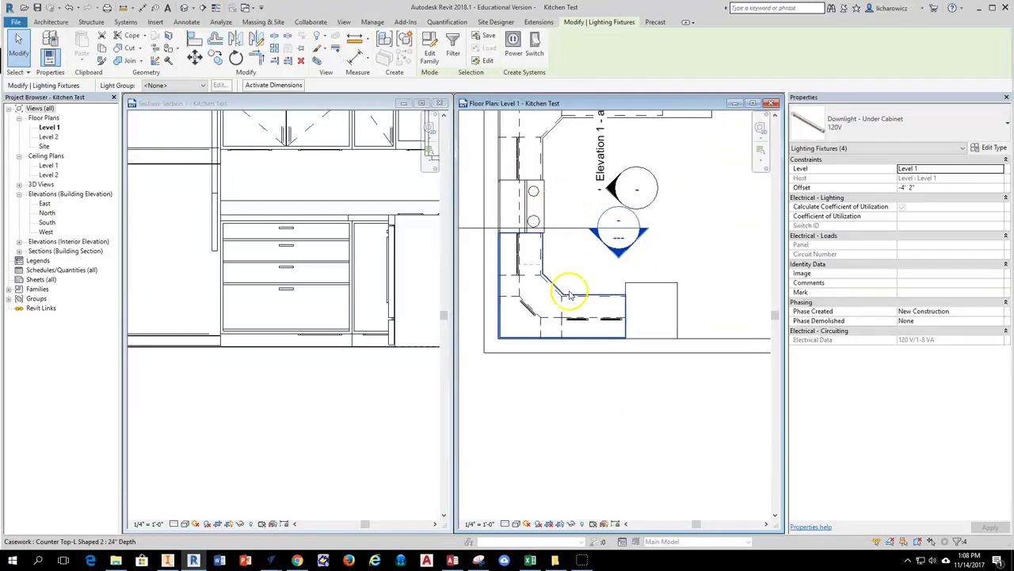
{"action": "left_click", "coordinate": [683, 252]}
Step: Copy the under-cabinet downlight nearest the refrigerator straight out to just in front of the countertop in the Level 1 plan
{"action": "left_click", "coordinate": [242, 305]}
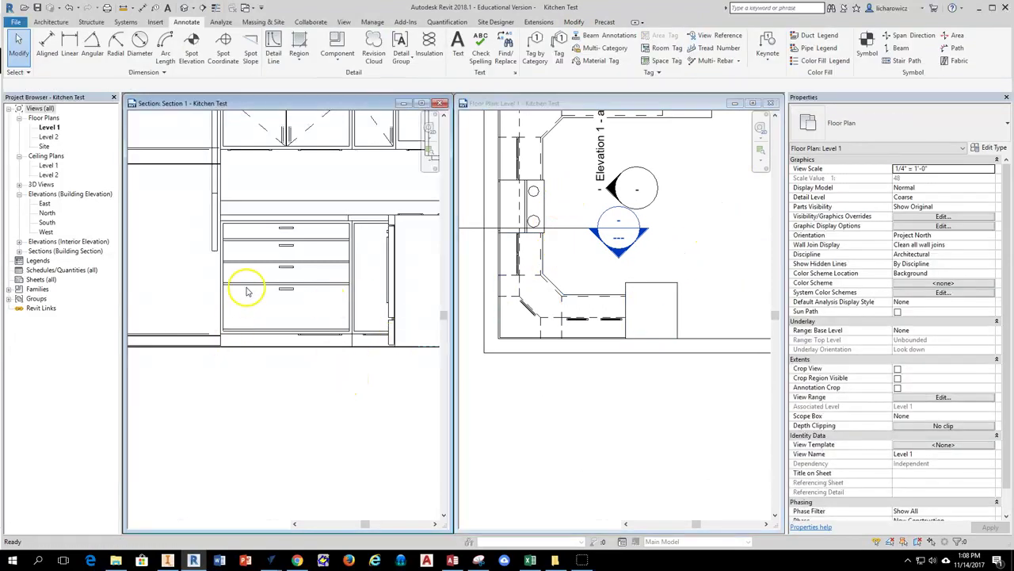
{"action": "scroll", "coordinate": [602, 317], "scroll_direction": "up", "scroll_amount": 4}
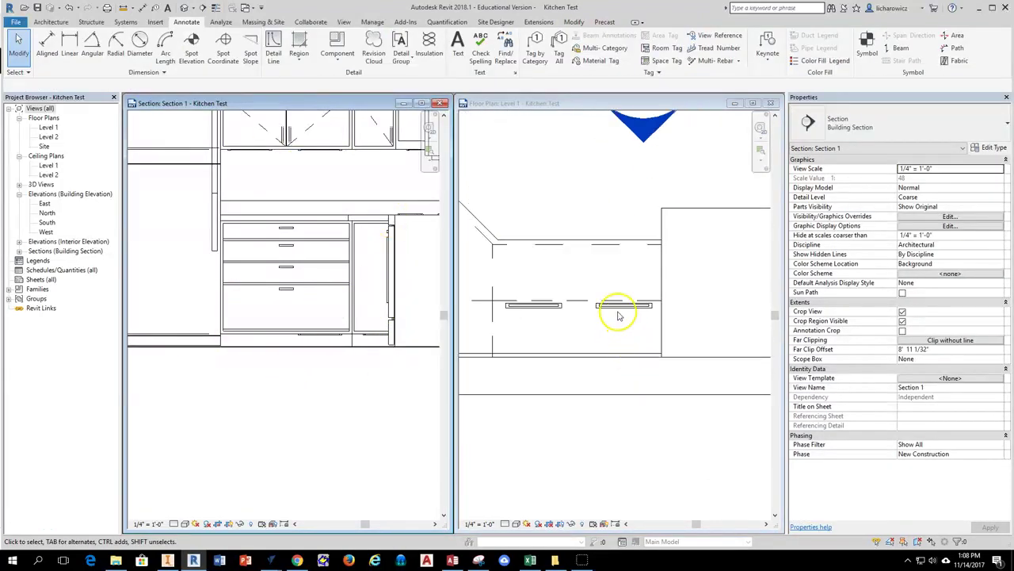
{"action": "left_click", "coordinate": [613, 308]}
{"action": "left_click", "coordinate": [623, 305]}
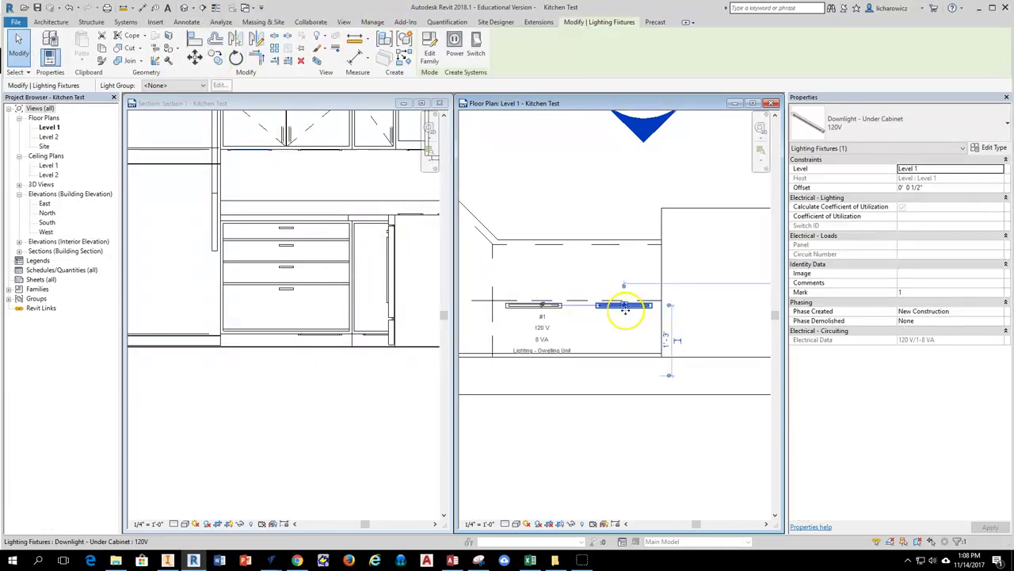
{"action": "left_click", "coordinate": [216, 57]}
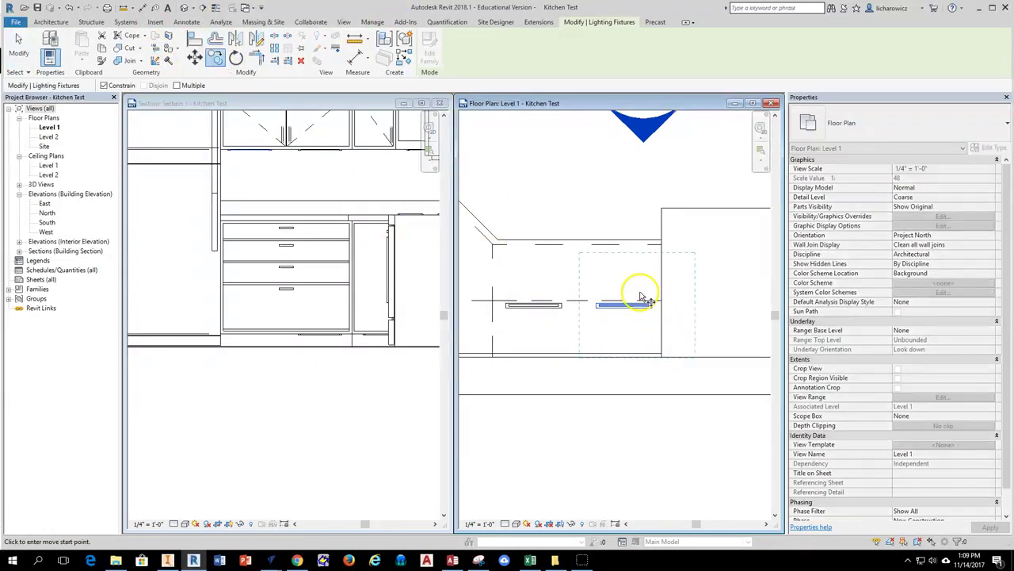
{"action": "left_click", "coordinate": [623, 306]}
{"action": "left_click", "coordinate": [634, 207]}
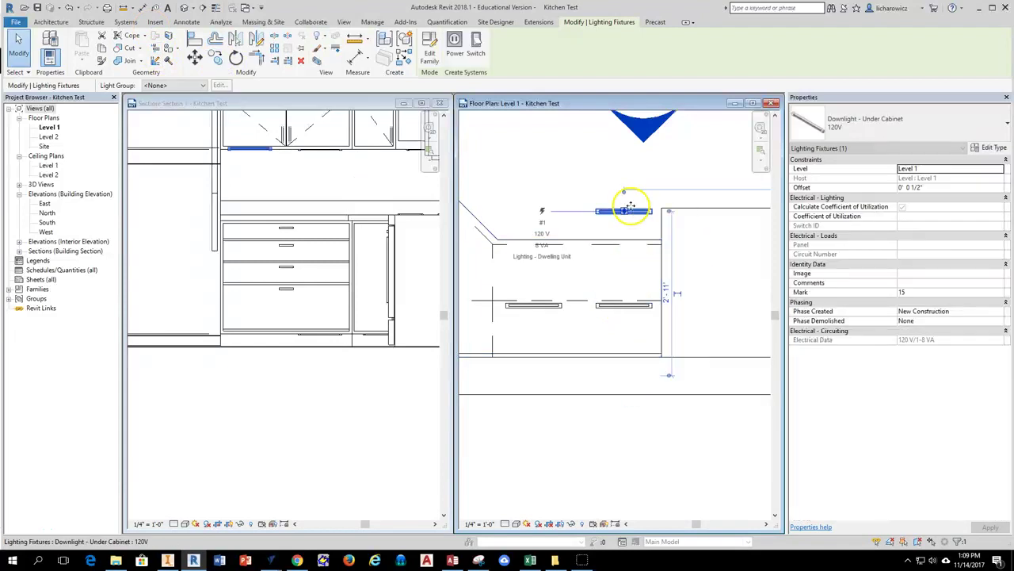
Step: Set the new downlight copy's offset to -4' 2" and move it back to just behind the countertop's front edge
{"action": "left_click", "coordinate": [919, 188]}
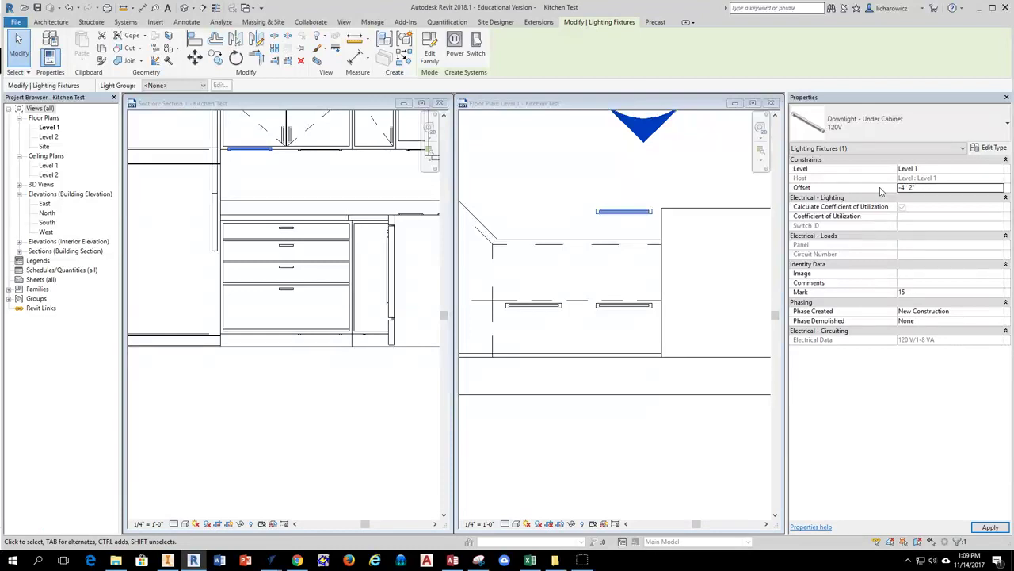
{"action": "left_click", "coordinate": [568, 188]}
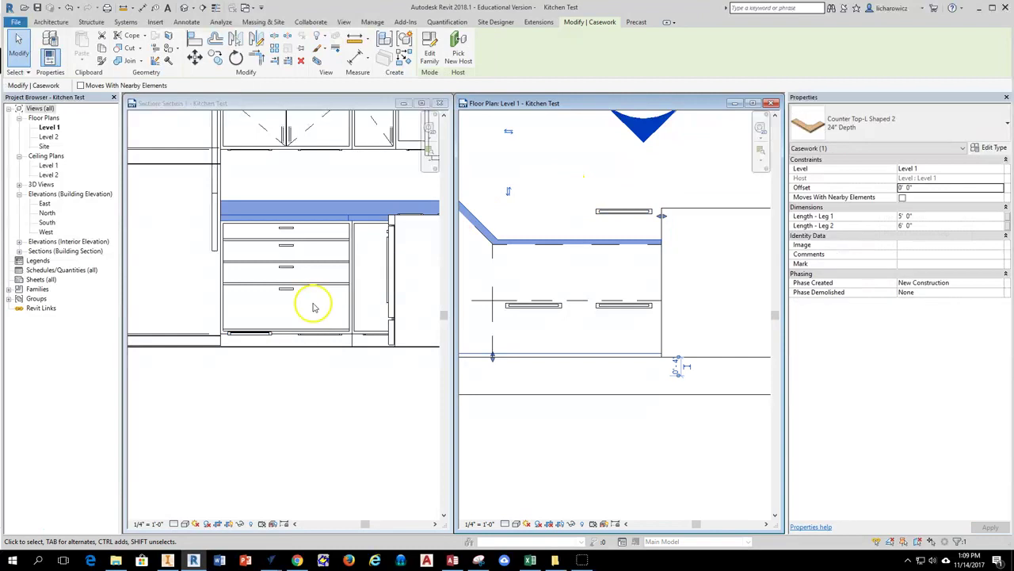
{"action": "left_click", "coordinate": [622, 214]}
{"action": "scroll", "coordinate": [626, 222], "scroll_direction": "up", "scroll_amount": 4}
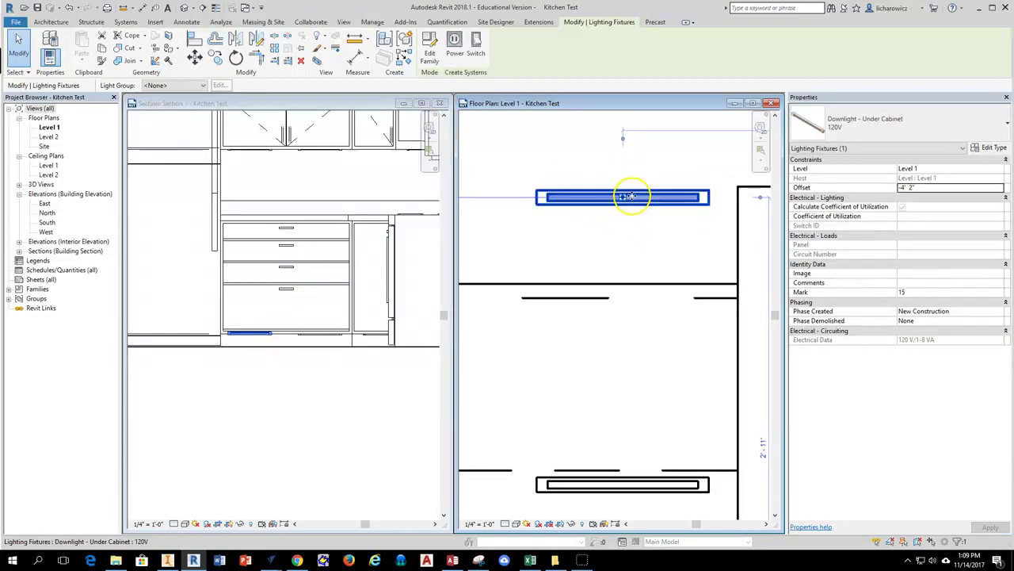
{"action": "left_click_drag", "start_coordinate": [631, 234], "coordinate": [632, 318]}
{"action": "left_click", "coordinate": [639, 252]}
{"action": "scroll", "coordinate": [641, 247], "scroll_direction": "down", "scroll_amount": 5}
{"action": "mouse_move", "coordinate": [679, 267]}
{"action": "middle_mouse_down"}
{"action": "mouse_move", "coordinate": [600, 223]}
{"action": "mouse_move", "coordinate": [585, 261]}
{"action": "middle_mouse_up"}
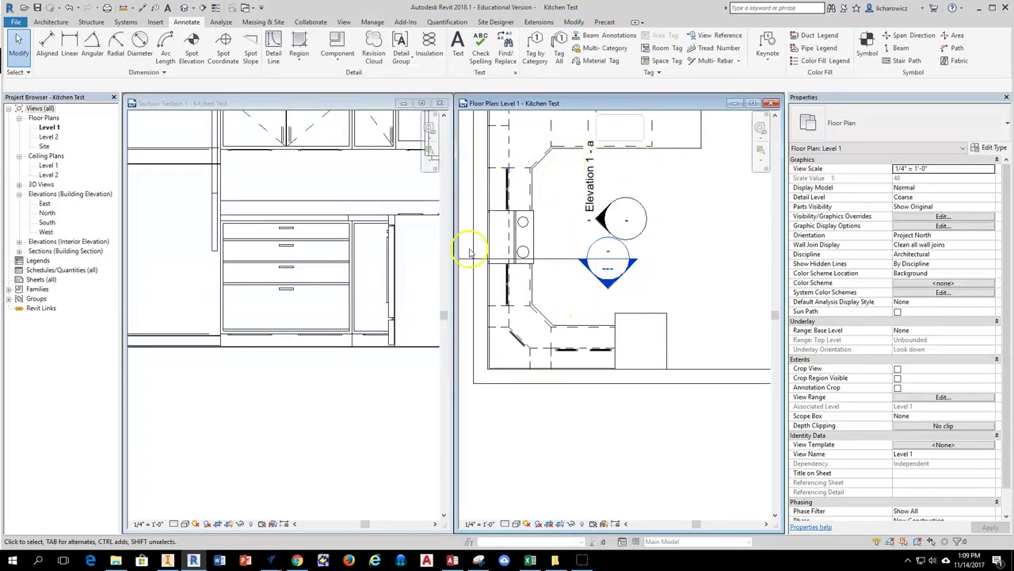
Step: Open 3D View 5 and maximize its window
{"action": "left_click", "coordinate": [19, 185]}
{"action": "double_click", "coordinate": [53, 231]}
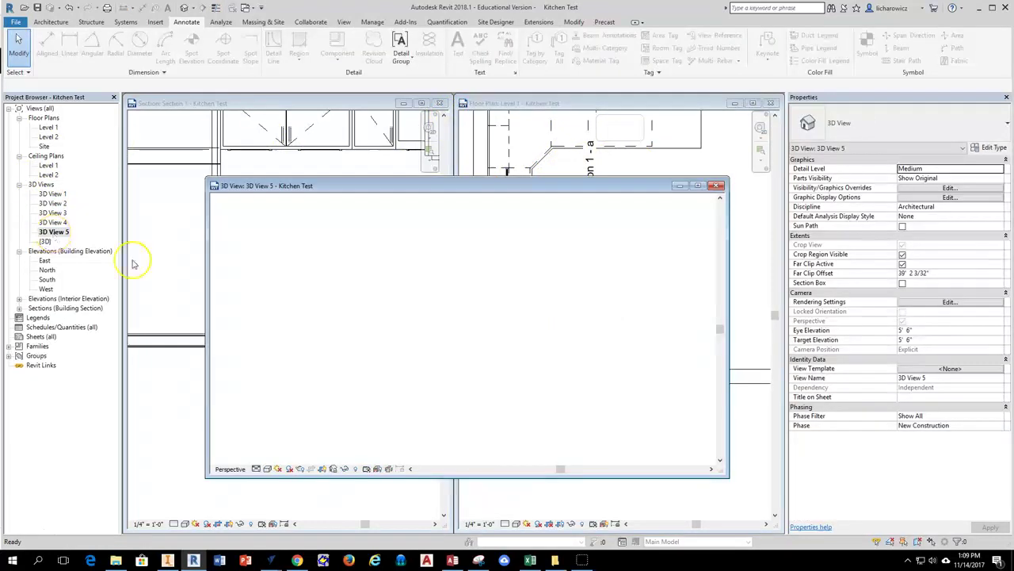
{"action": "left_click_drag", "start_coordinate": [527, 188], "coordinate": [549, 134]}
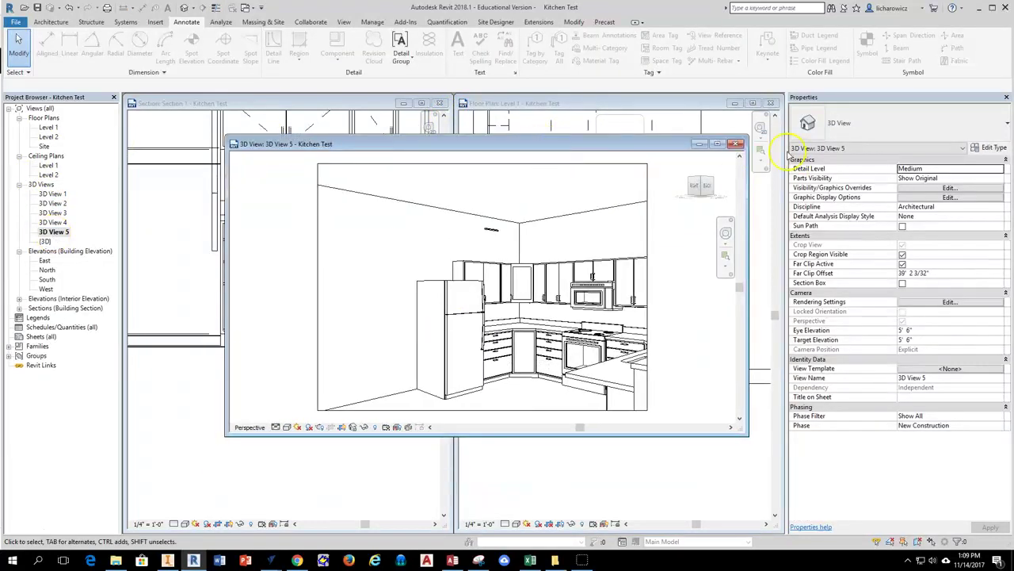
{"action": "left_click", "coordinate": [718, 145]}
{"action": "scroll", "coordinate": [396, 326], "scroll_direction": "up", "scroll_amount": 3}
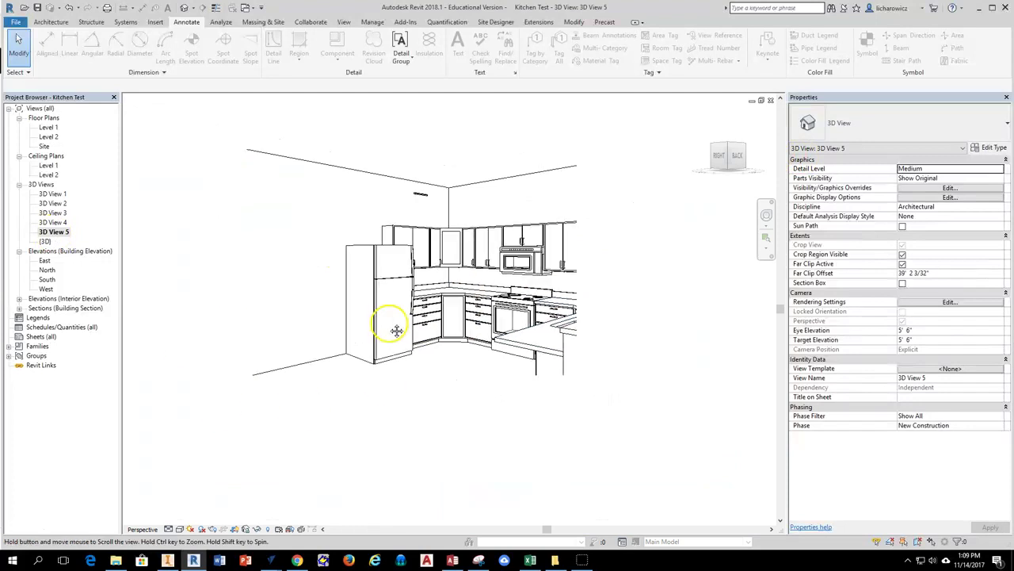
Step: Delete the stray downlight floating on the wall above the upper cabinets in 3D View 5
{"action": "scroll", "coordinate": [420, 177], "scroll_direction": "up", "scroll_amount": 3}
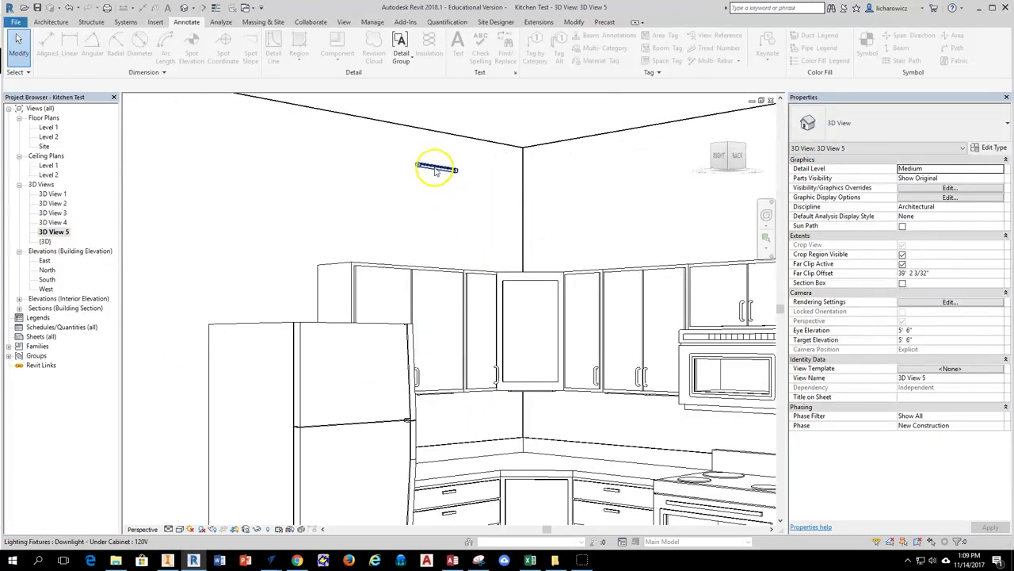
{"action": "scroll", "coordinate": [444, 163], "scroll_direction": "up", "scroll_amount": 3}
{"action": "left_click", "coordinate": [444, 170]}
{"action": "scroll", "coordinate": [422, 241], "scroll_direction": "down", "scroll_amount": 5}
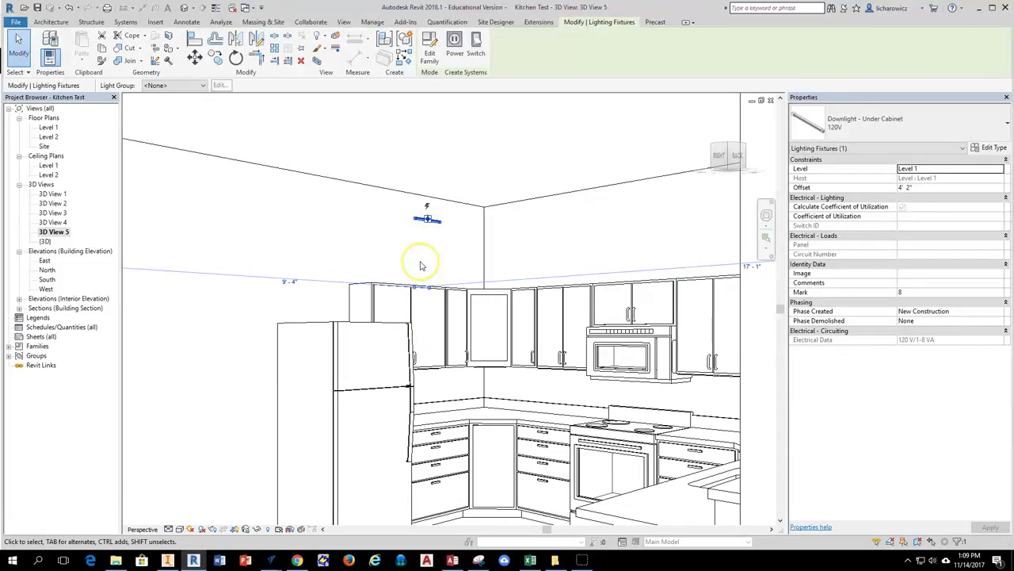
{"action": "left_click", "coordinate": [421, 266]}
{"action": "scroll", "coordinate": [436, 250], "scroll_direction": "down", "scroll_amount": 3}
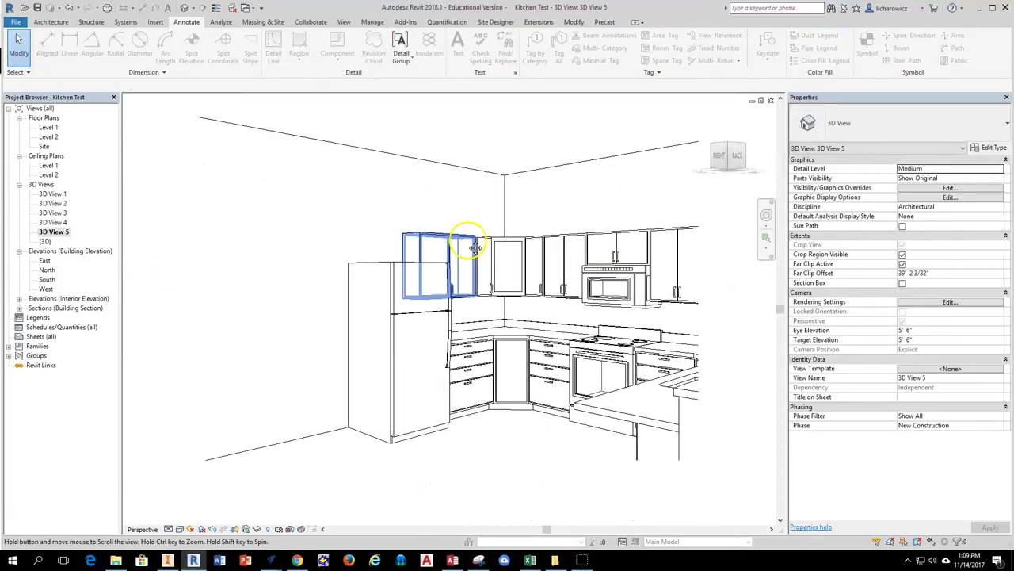
Step: Reorient the camera of 3D View 5 with the SteeringWheel to look down toward the base cabinets and floor
{"action": "left_click", "coordinate": [766, 215]}
{"action": "left_click_drag", "start_coordinate": [514, 343], "coordinate": [595, 360]}
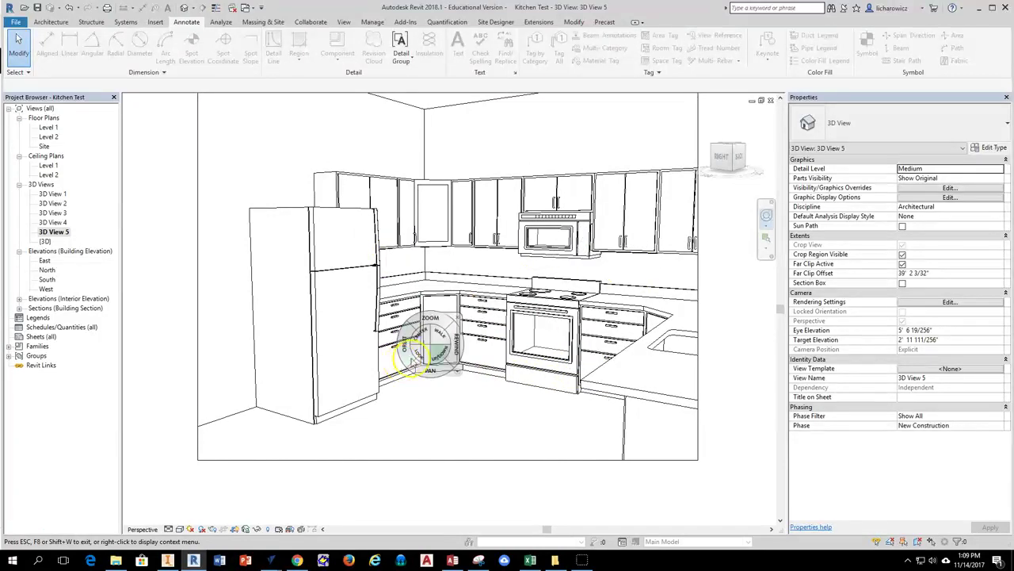
{"action": "left_click", "coordinate": [459, 317]}
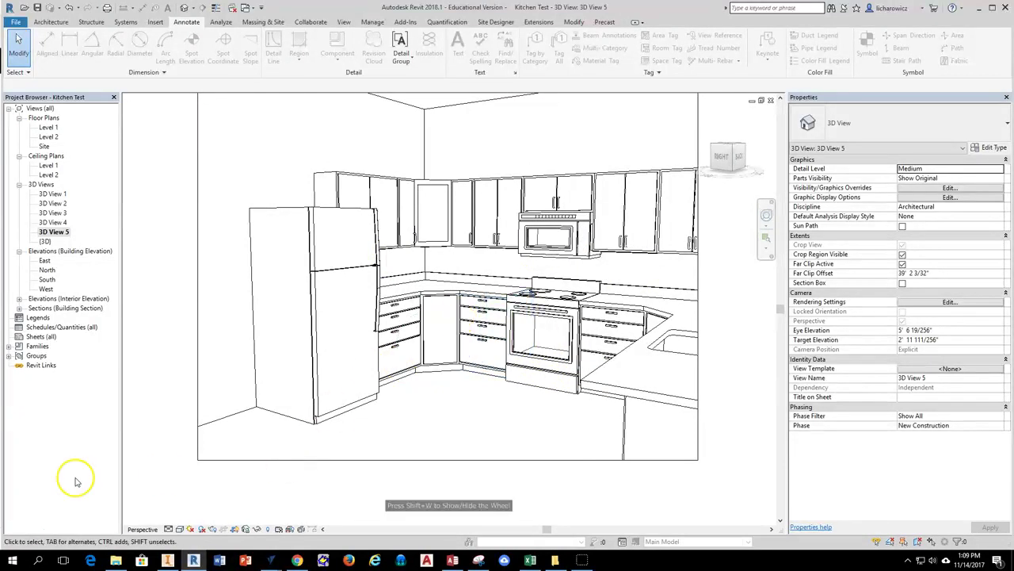
Step: Set the rendering lighting scheme of 3D View 5 to Interior: Artificial only and its visual style to Shaded
{"action": "left_click", "coordinate": [345, 24]}
{"action": "left_click", "coordinate": [257, 44]}
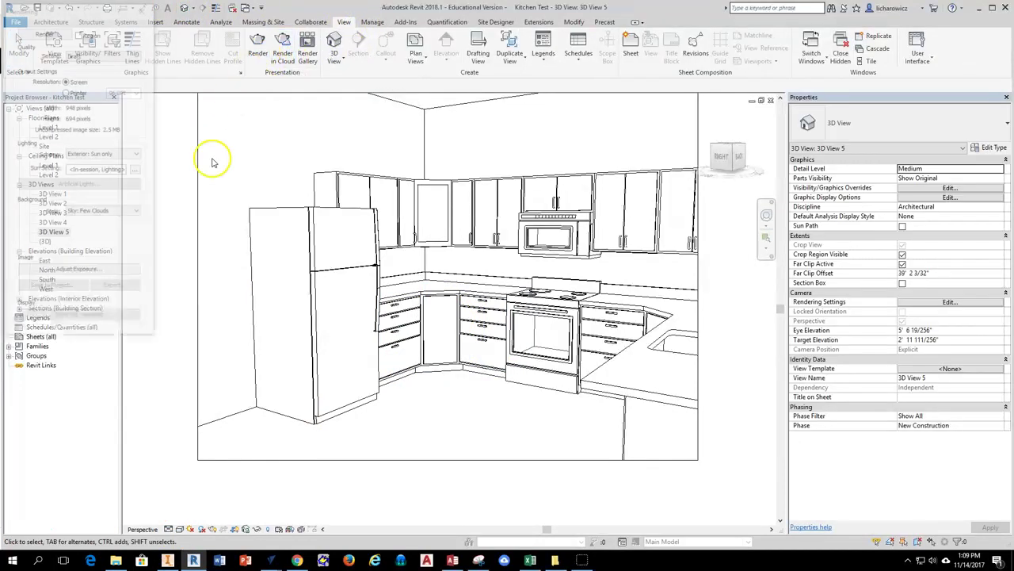
{"action": "left_click", "coordinate": [105, 154]}
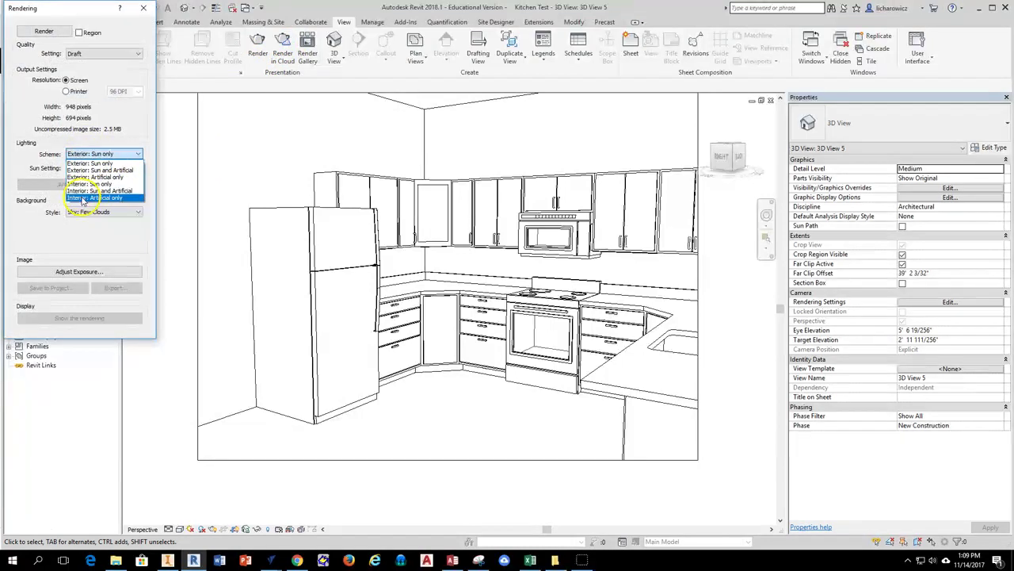
{"action": "left_click", "coordinate": [115, 198]}
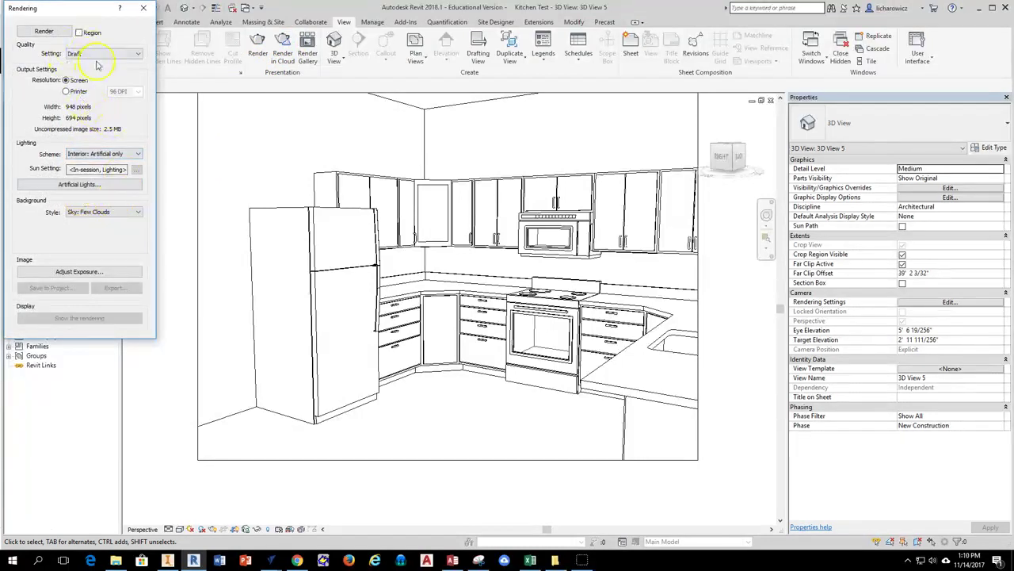
{"action": "left_click", "coordinate": [90, 57]}
{"action": "left_click", "coordinate": [91, 53]}
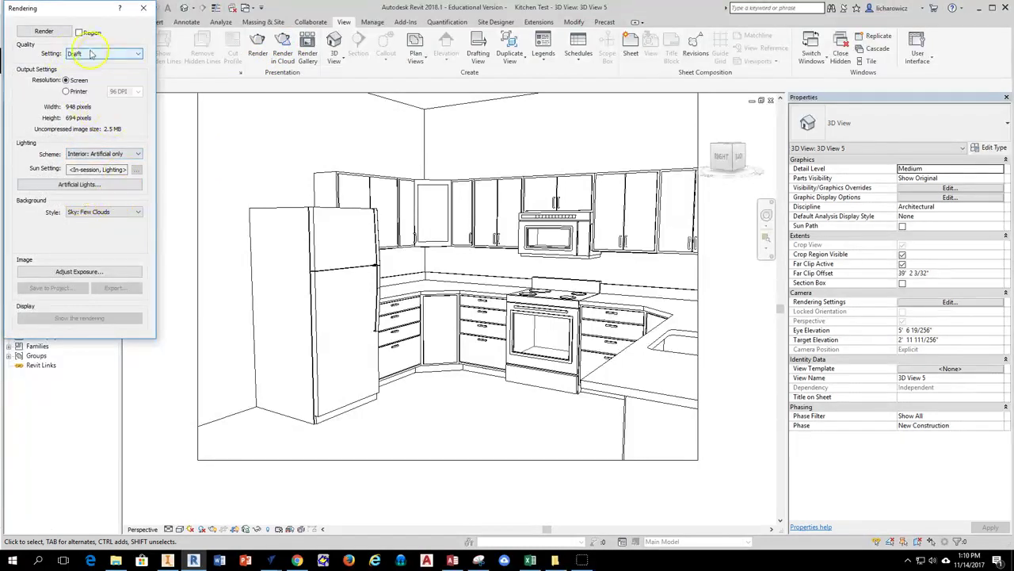
{"action": "left_click", "coordinate": [146, 10]}
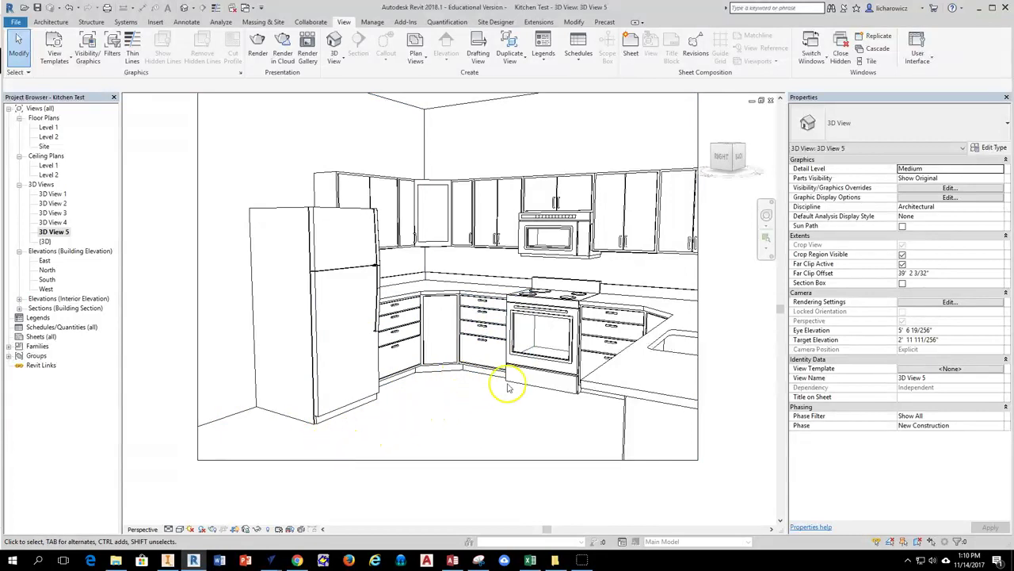
{"action": "left_click", "coordinate": [179, 529]}
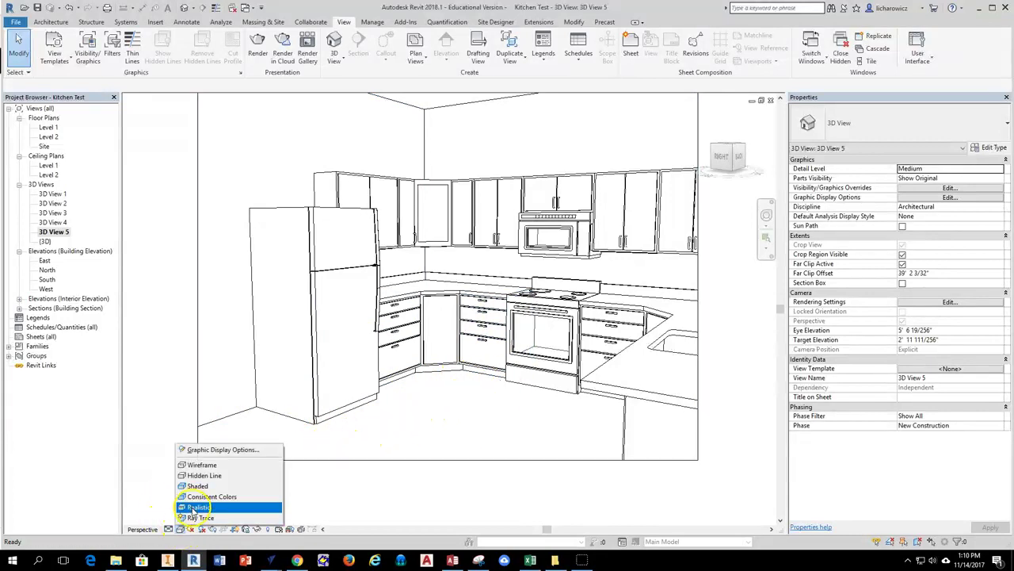
{"action": "left_click", "coordinate": [199, 486]}
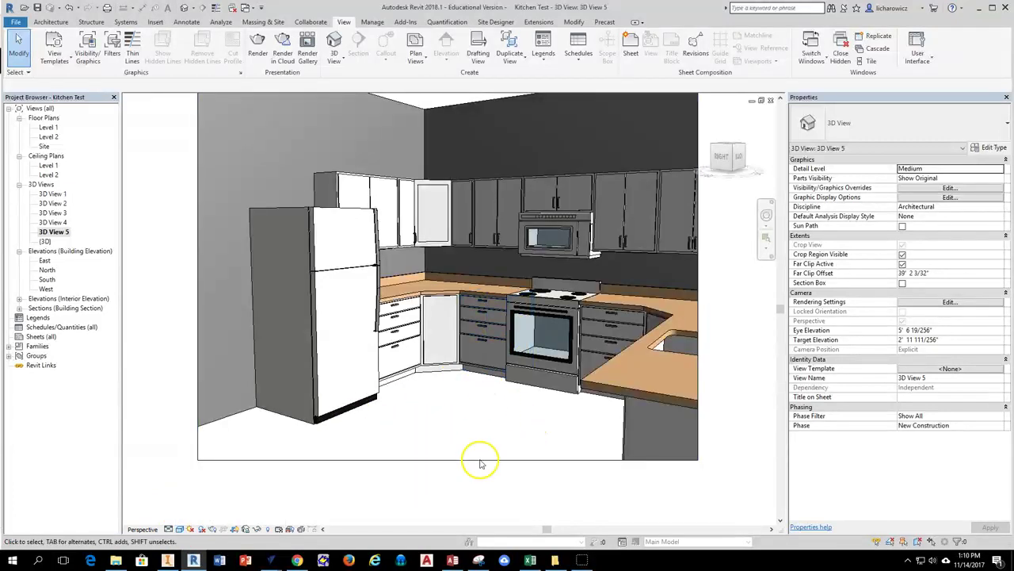
Step: Open the Level 1 floor plan and start sketching an architectural floor for the kitchen
{"action": "double_click", "coordinate": [46, 128]}
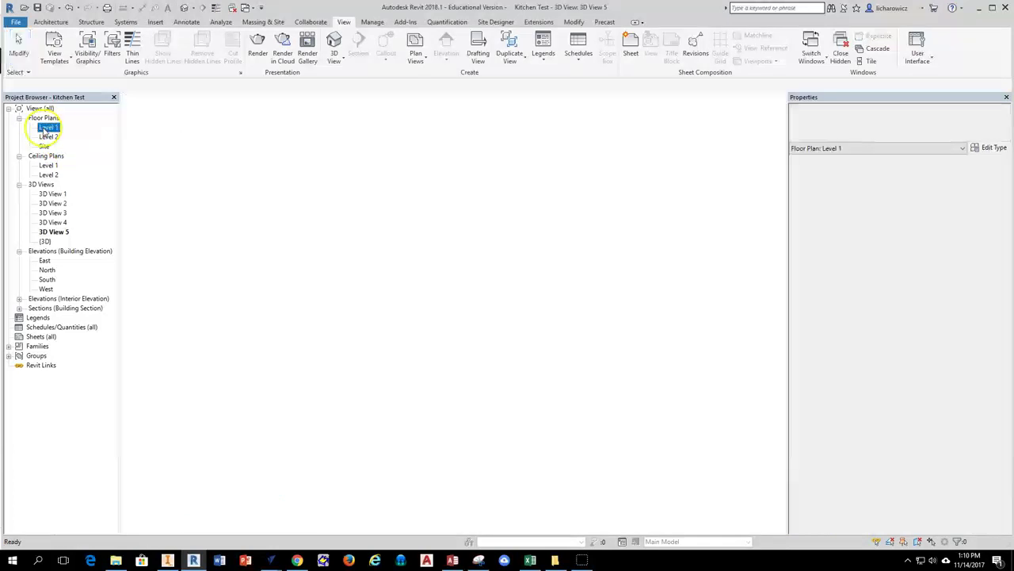
{"action": "left_click", "coordinate": [52, 21]}
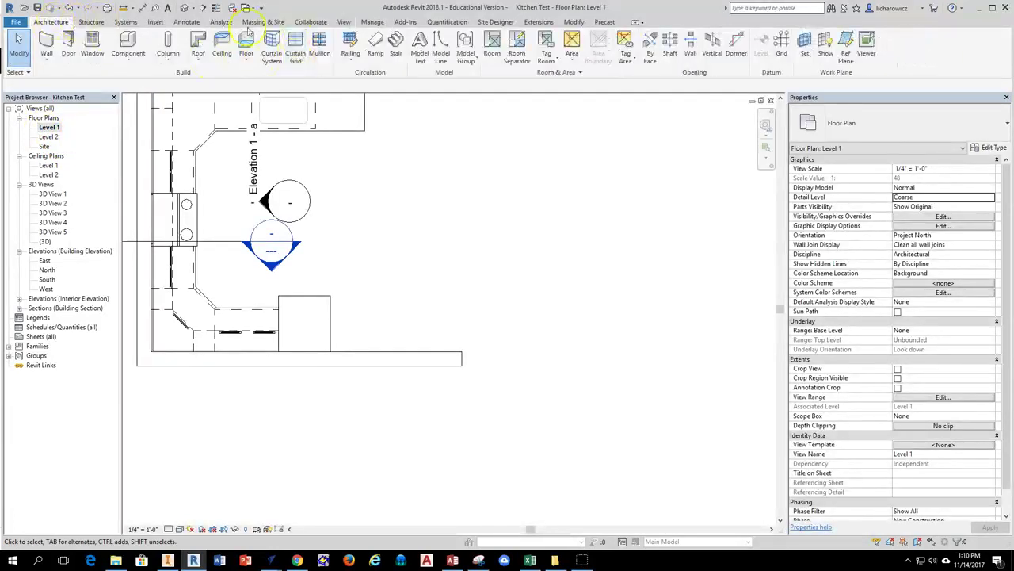
{"action": "left_click", "coordinate": [246, 57]}
{"action": "left_click", "coordinate": [279, 77]}
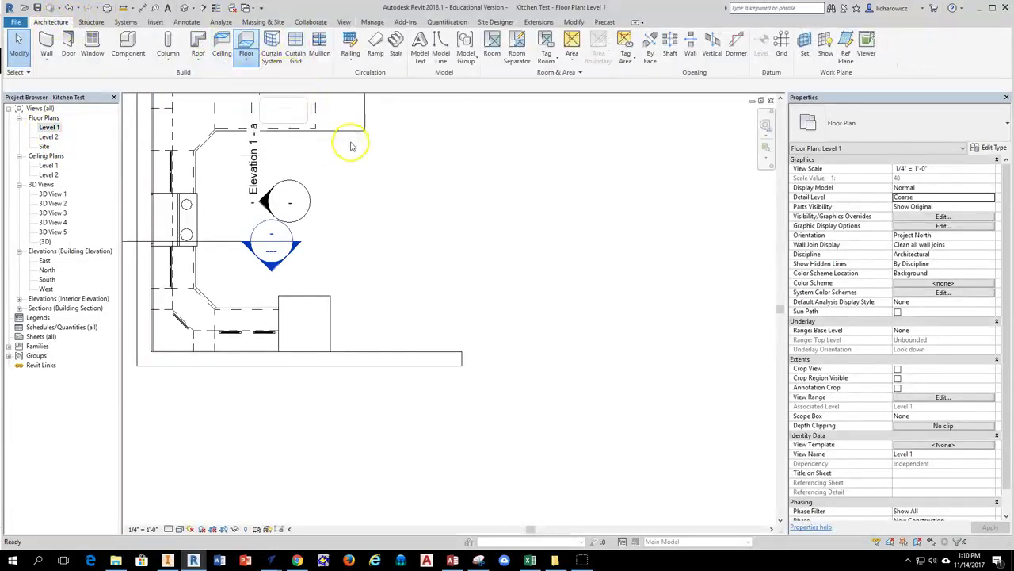
{"action": "scroll", "coordinate": [512, 263], "scroll_direction": "down", "scroll_amount": 2}
{"action": "scroll", "coordinate": [459, 220], "scroll_direction": "down", "scroll_amount": 1}
{"action": "middle_click_drag", "start_coordinate": [459, 221], "coordinate": [543, 271]}
Step: Insert a 1/2" thick layer above the structure layer in the Generic - 12" floor type's assembly
{"action": "left_click", "coordinate": [990, 153]}
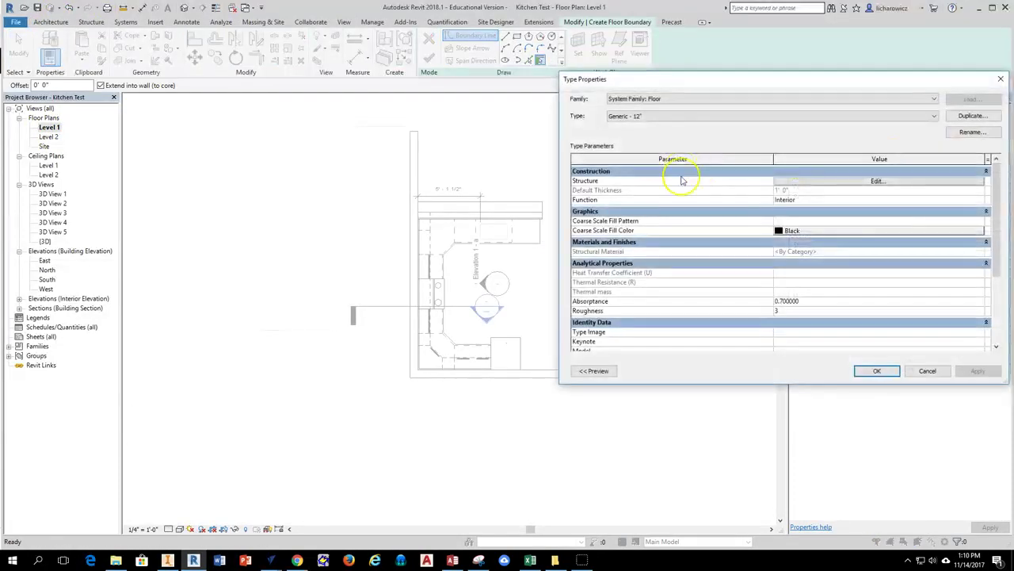
{"action": "left_click", "coordinate": [849, 181]}
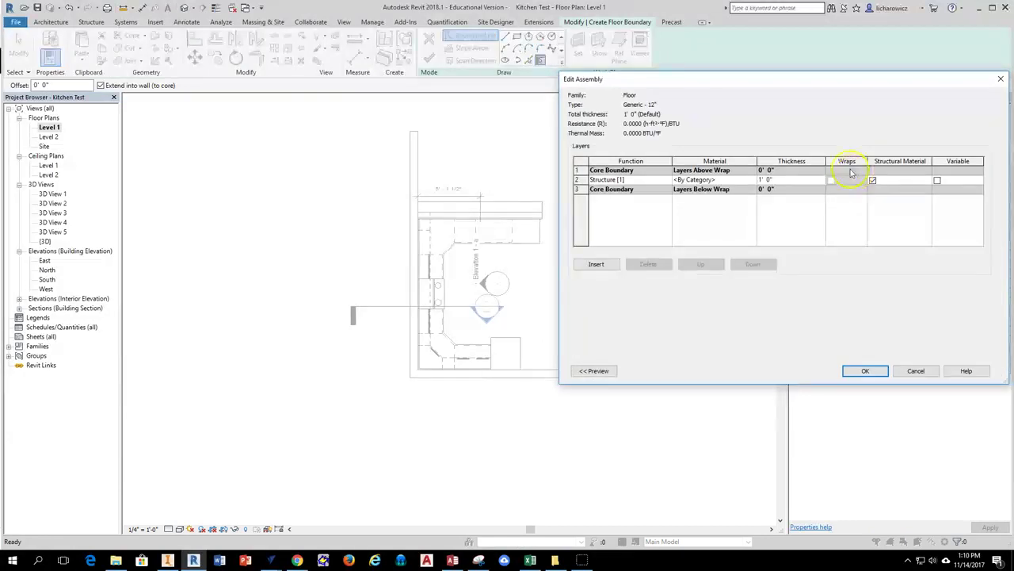
{"action": "left_click", "coordinate": [579, 179]}
{"action": "left_click", "coordinate": [596, 264]}
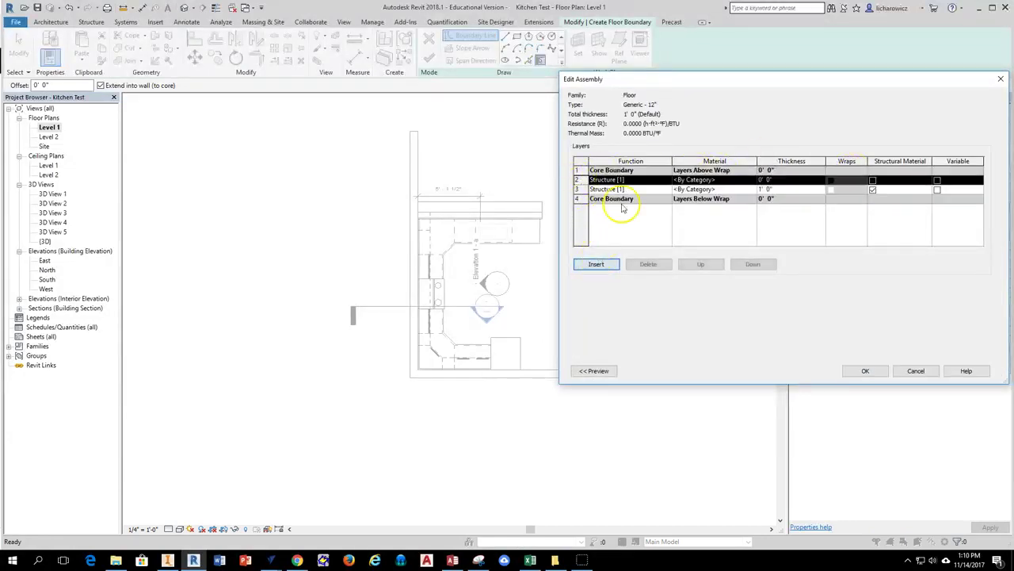
{"action": "left_click", "coordinate": [767, 180]}
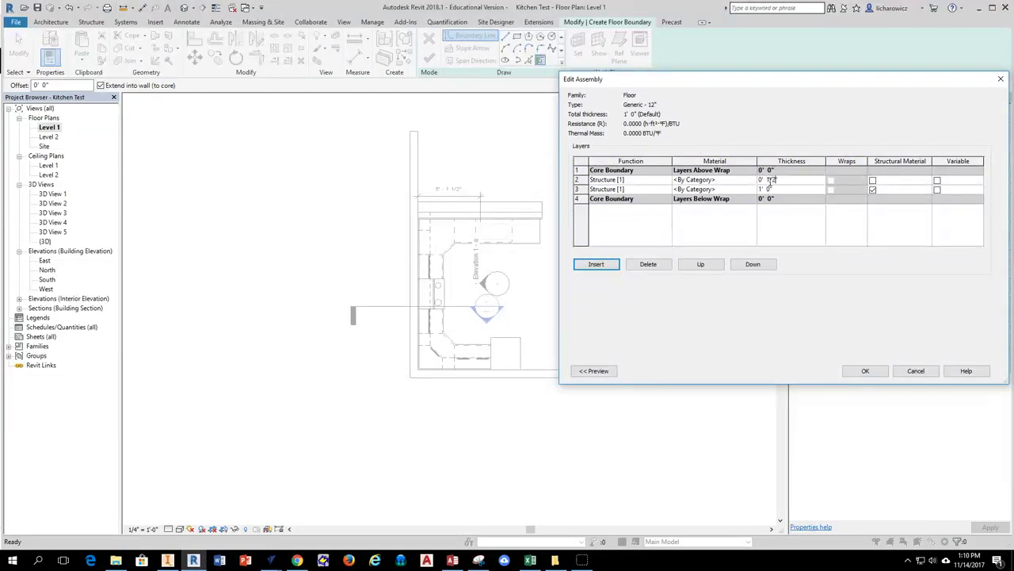
Step: Assign the Wood Flooring material from the Autodesk library to the new top layer and accept the floor type changes
{"action": "left_click", "coordinate": [748, 180]}
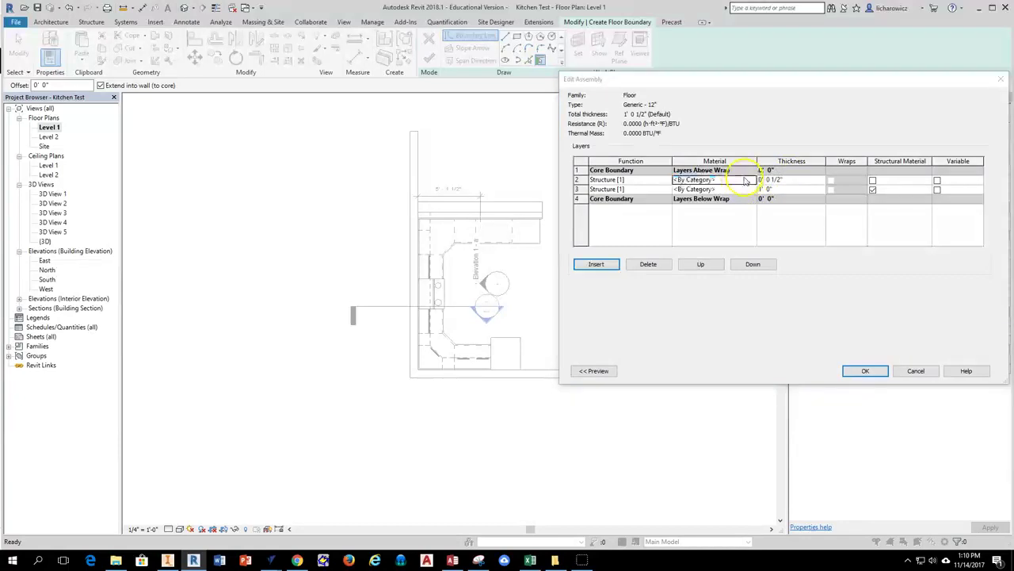
{"action": "left_click", "coordinate": [752, 179]}
{"action": "left_click", "coordinate": [418, 425]}
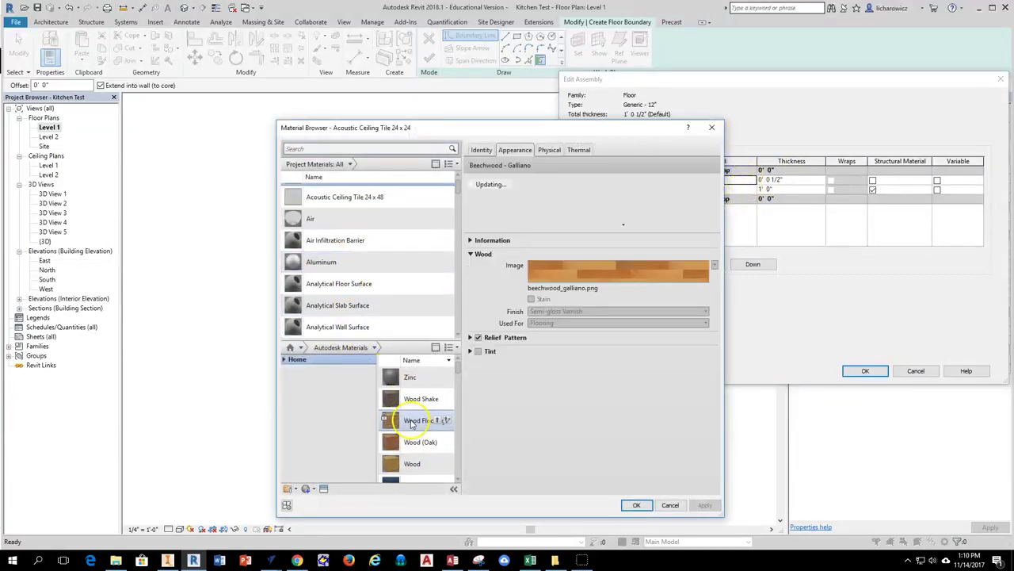
{"action": "left_click", "coordinate": [437, 420]}
{"action": "double_click", "coordinate": [328, 326]}
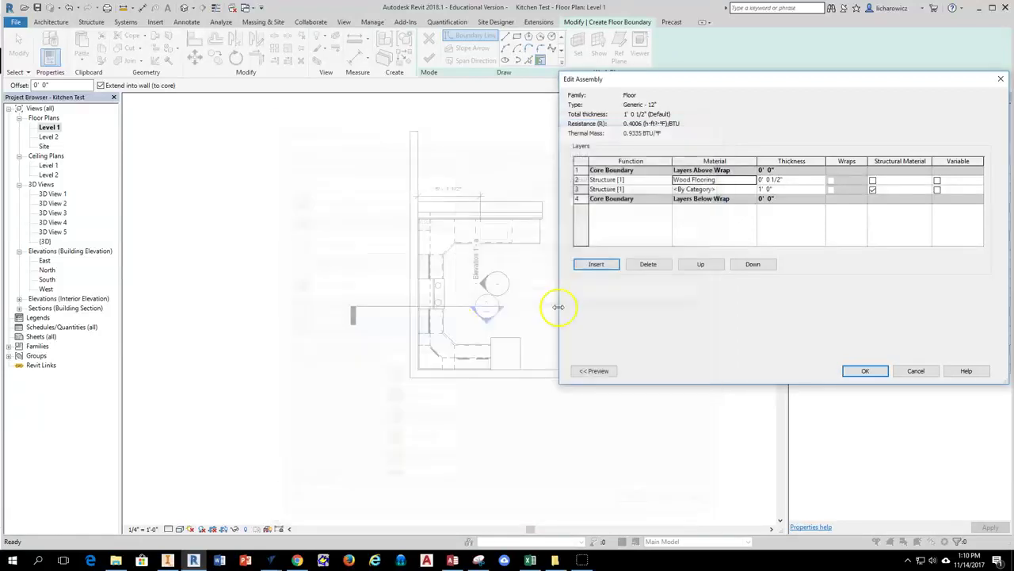
{"action": "left_click", "coordinate": [862, 371]}
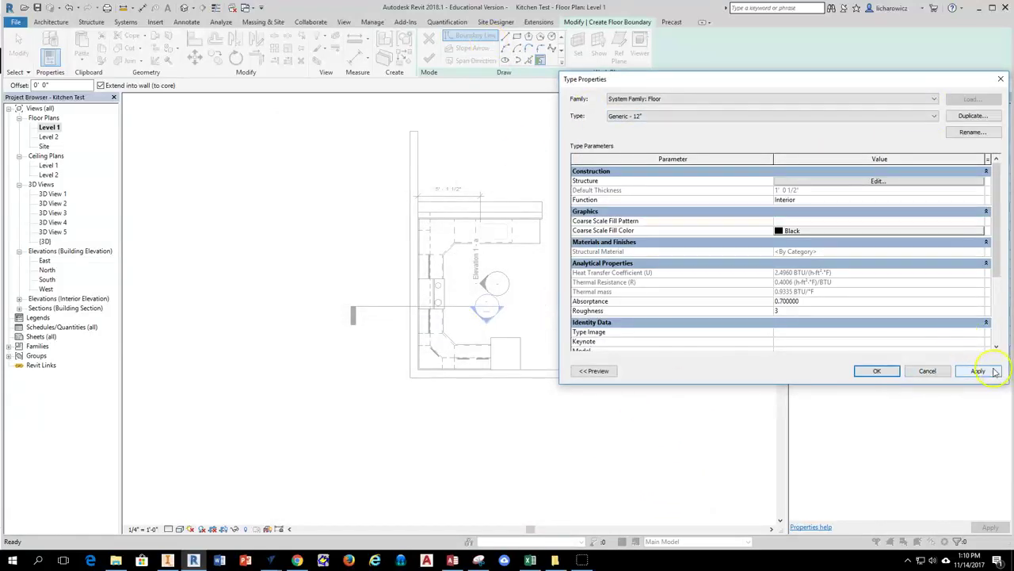
{"action": "left_click", "coordinate": [877, 370]}
Step: Sketch a rectangular floor boundary about 15' 4" wide from the outer wall corner, spanning the full lengths of both walls, and finish the floor
{"action": "left_click", "coordinate": [516, 37]}
{"action": "left_click", "coordinate": [407, 378]}
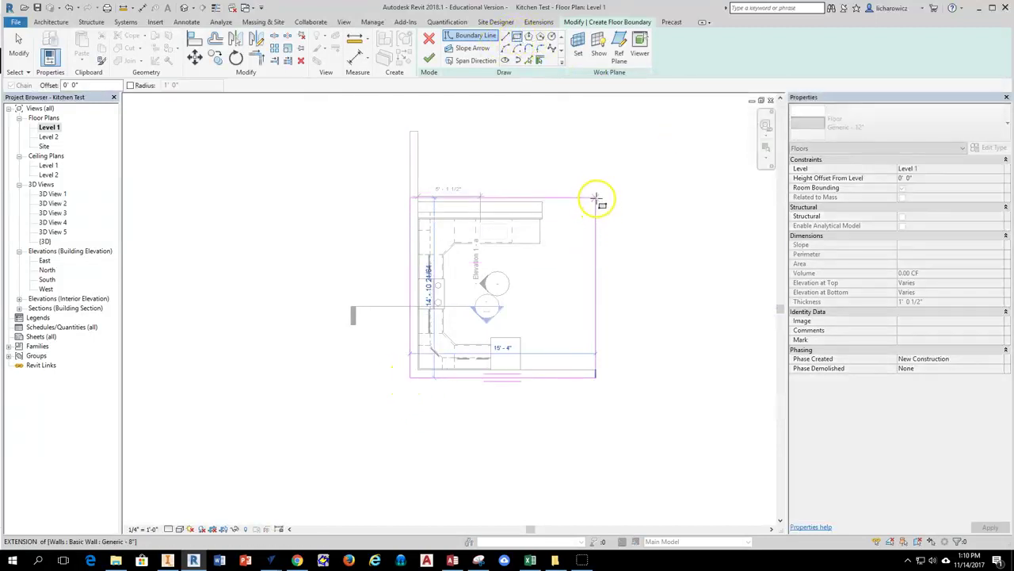
{"action": "left_click", "coordinate": [596, 131]}
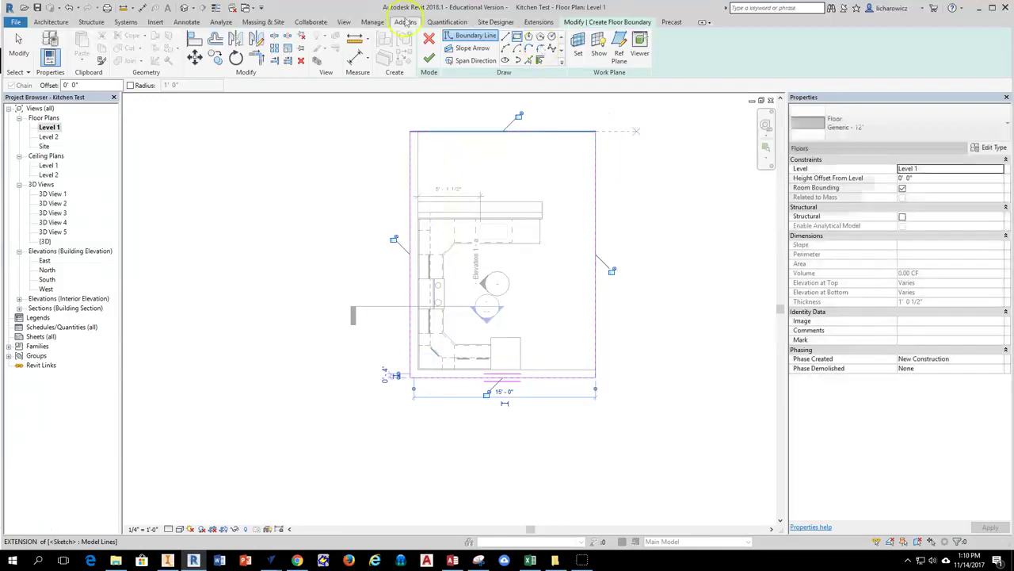
{"action": "left_click", "coordinate": [429, 60]}
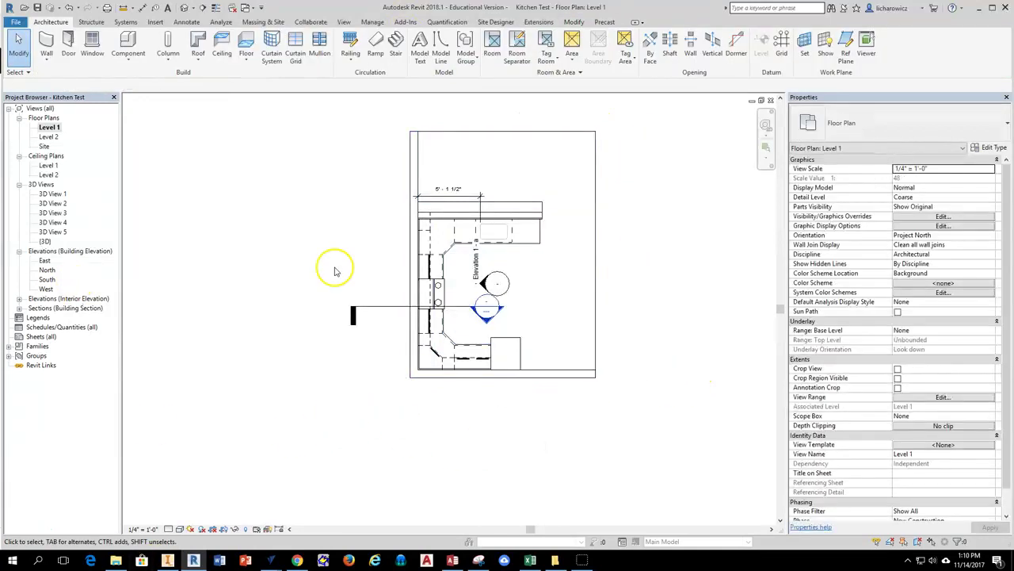
Step: Close the Level 1 plan to return to 3D View 5 and set its visual style to Realistic
{"action": "left_click", "coordinate": [770, 100]}
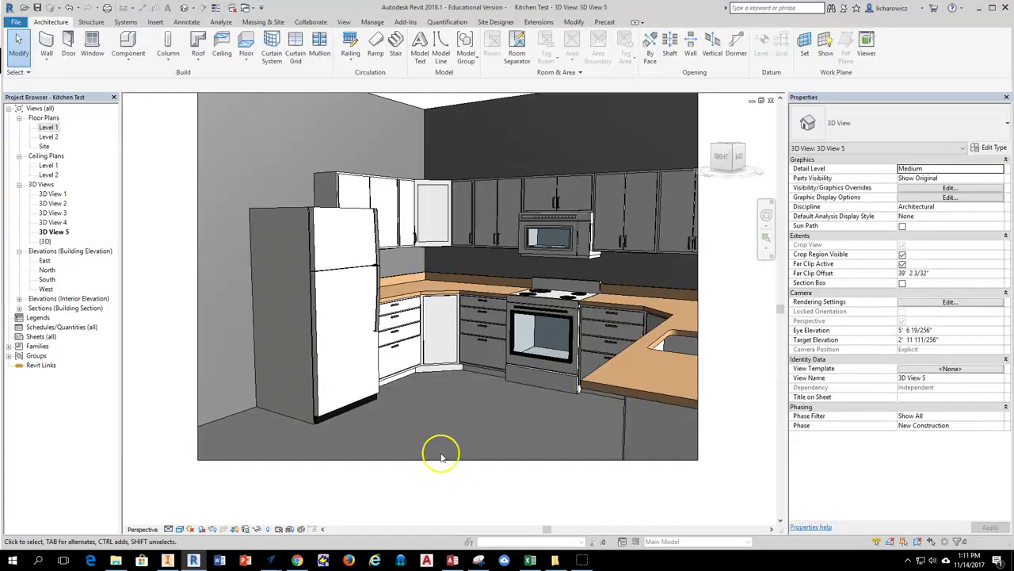
{"action": "left_click", "coordinate": [179, 528]}
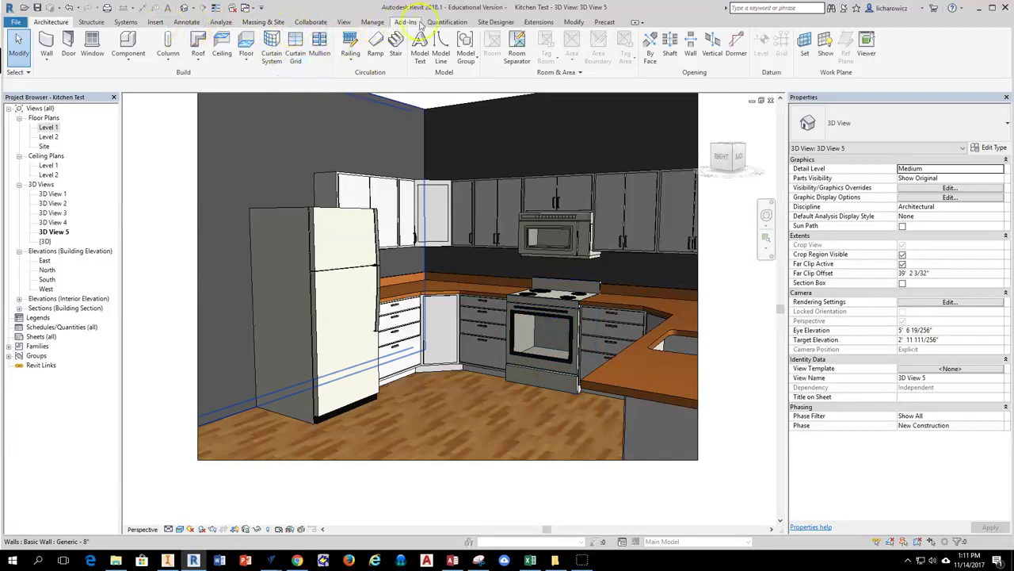
Step: Submit 3D View 5 for cloud rendering as a JPEG (High Quality) still image, continuing despite the missing appearance images
{"action": "left_click", "coordinate": [343, 22]}
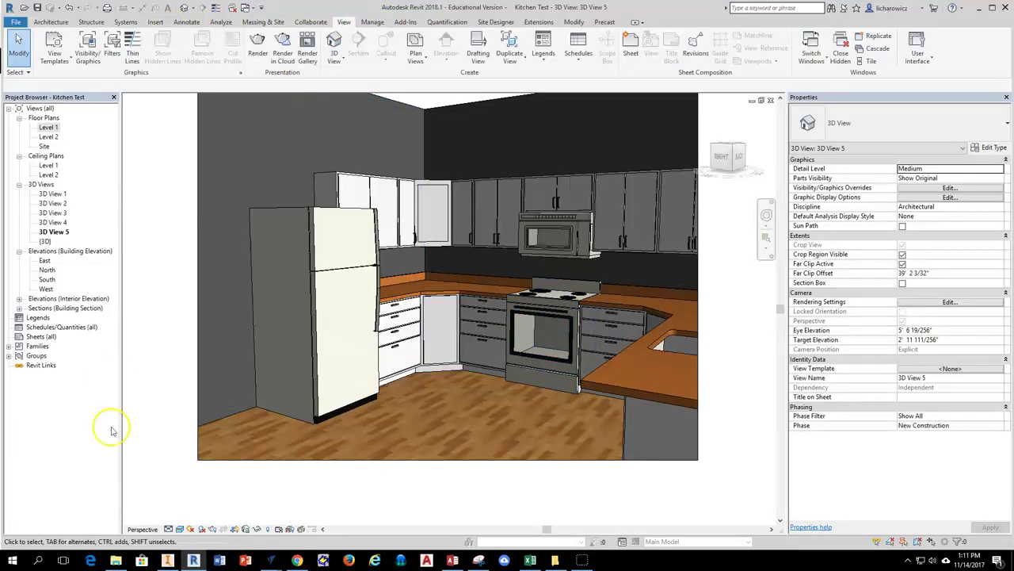
{"action": "left_click", "coordinate": [284, 53]}
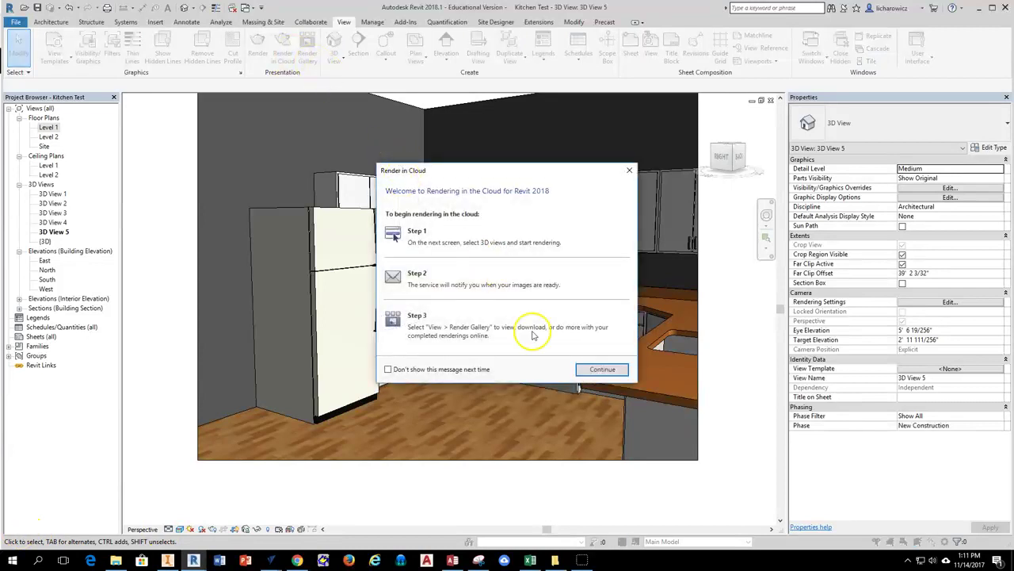
{"action": "left_click", "coordinate": [594, 370]}
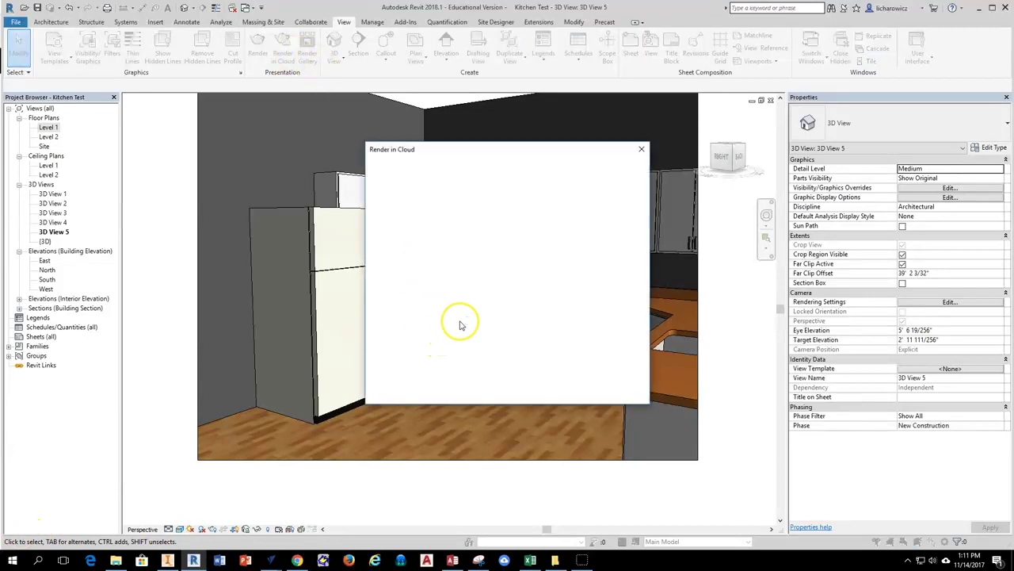
{"action": "left_click", "coordinate": [473, 273]}
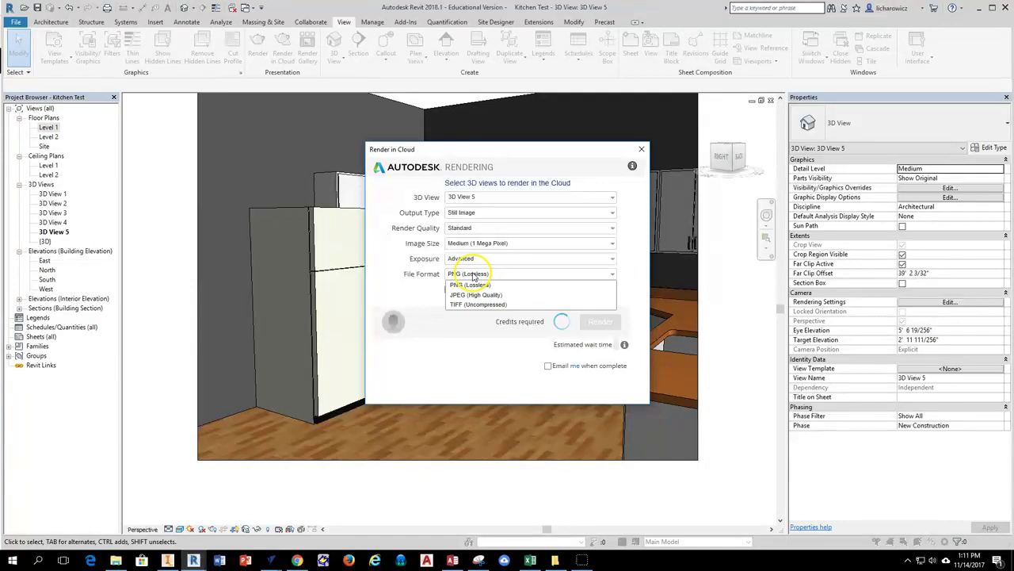
{"action": "left_click", "coordinate": [475, 295]}
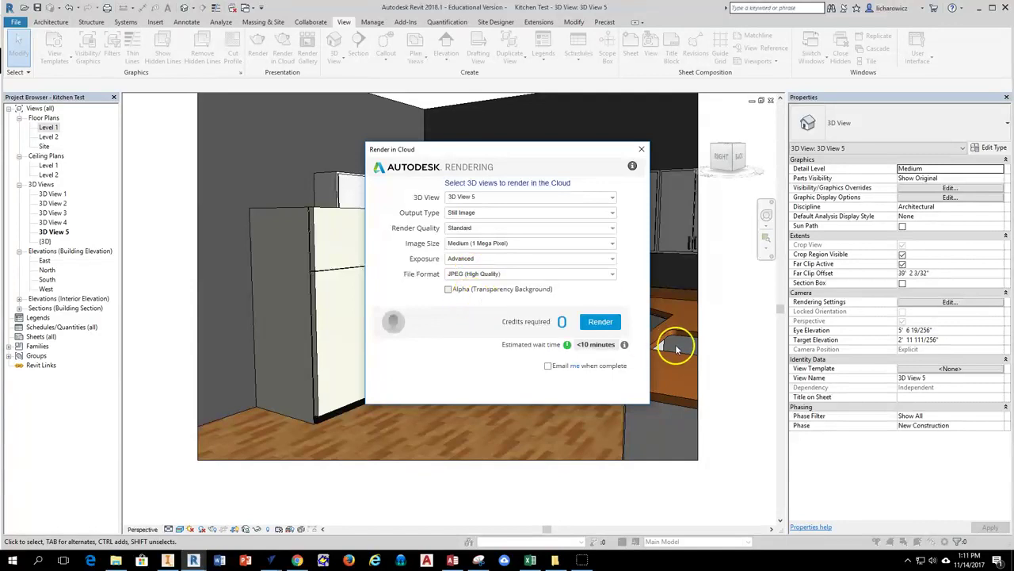
{"action": "left_click", "coordinate": [602, 322]}
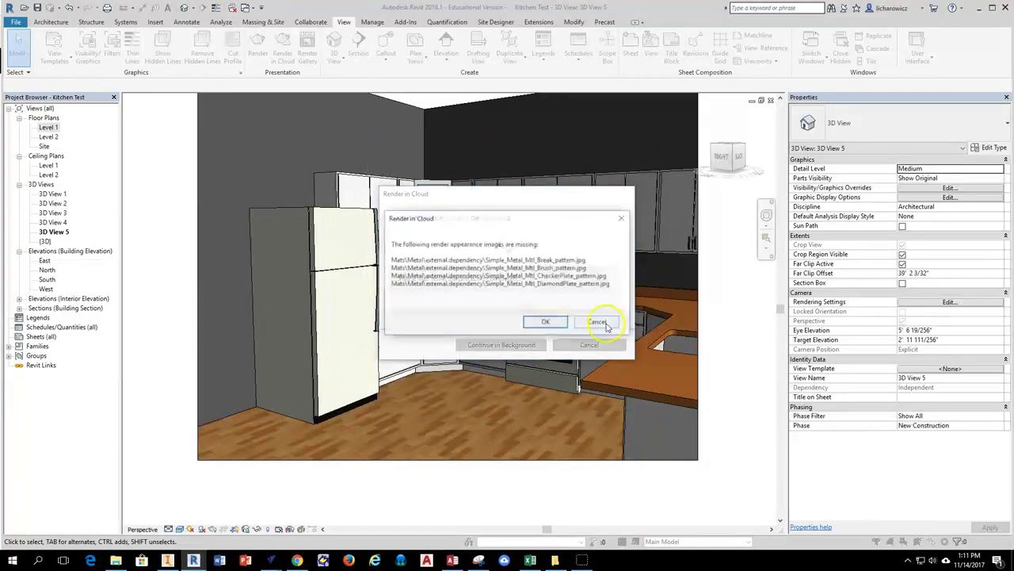
{"action": "left_click", "coordinate": [546, 322]}
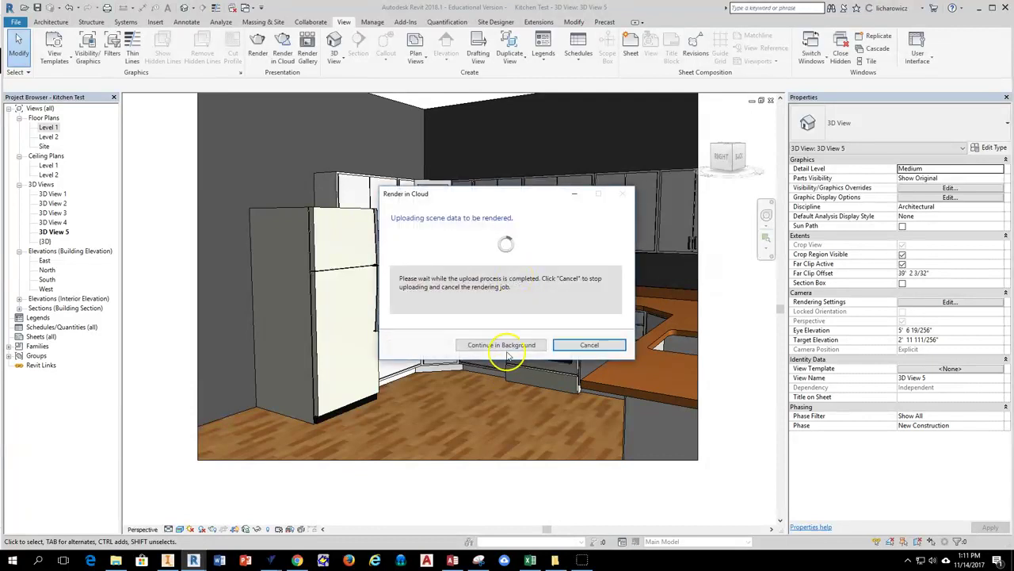